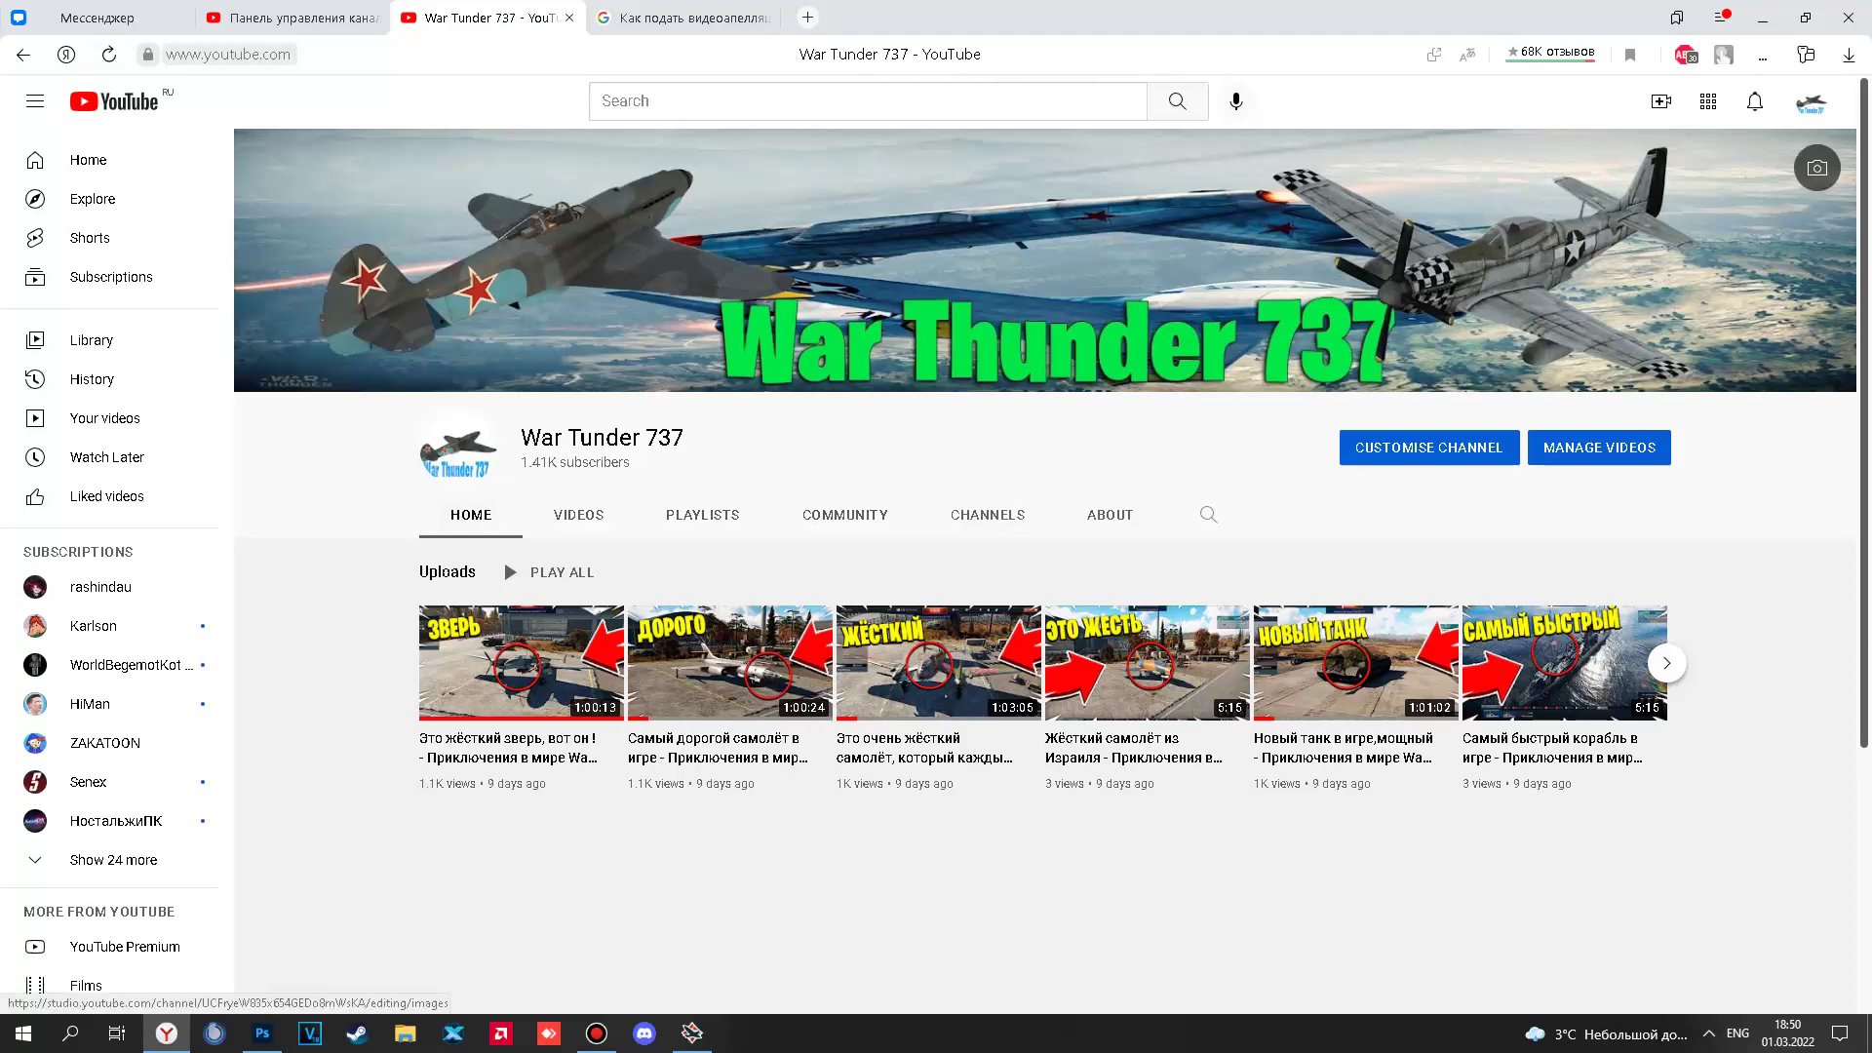
Open the latest upload 'Это жёсткий зверь, вот он !' from the channel's Uploads row.
click(521, 662)
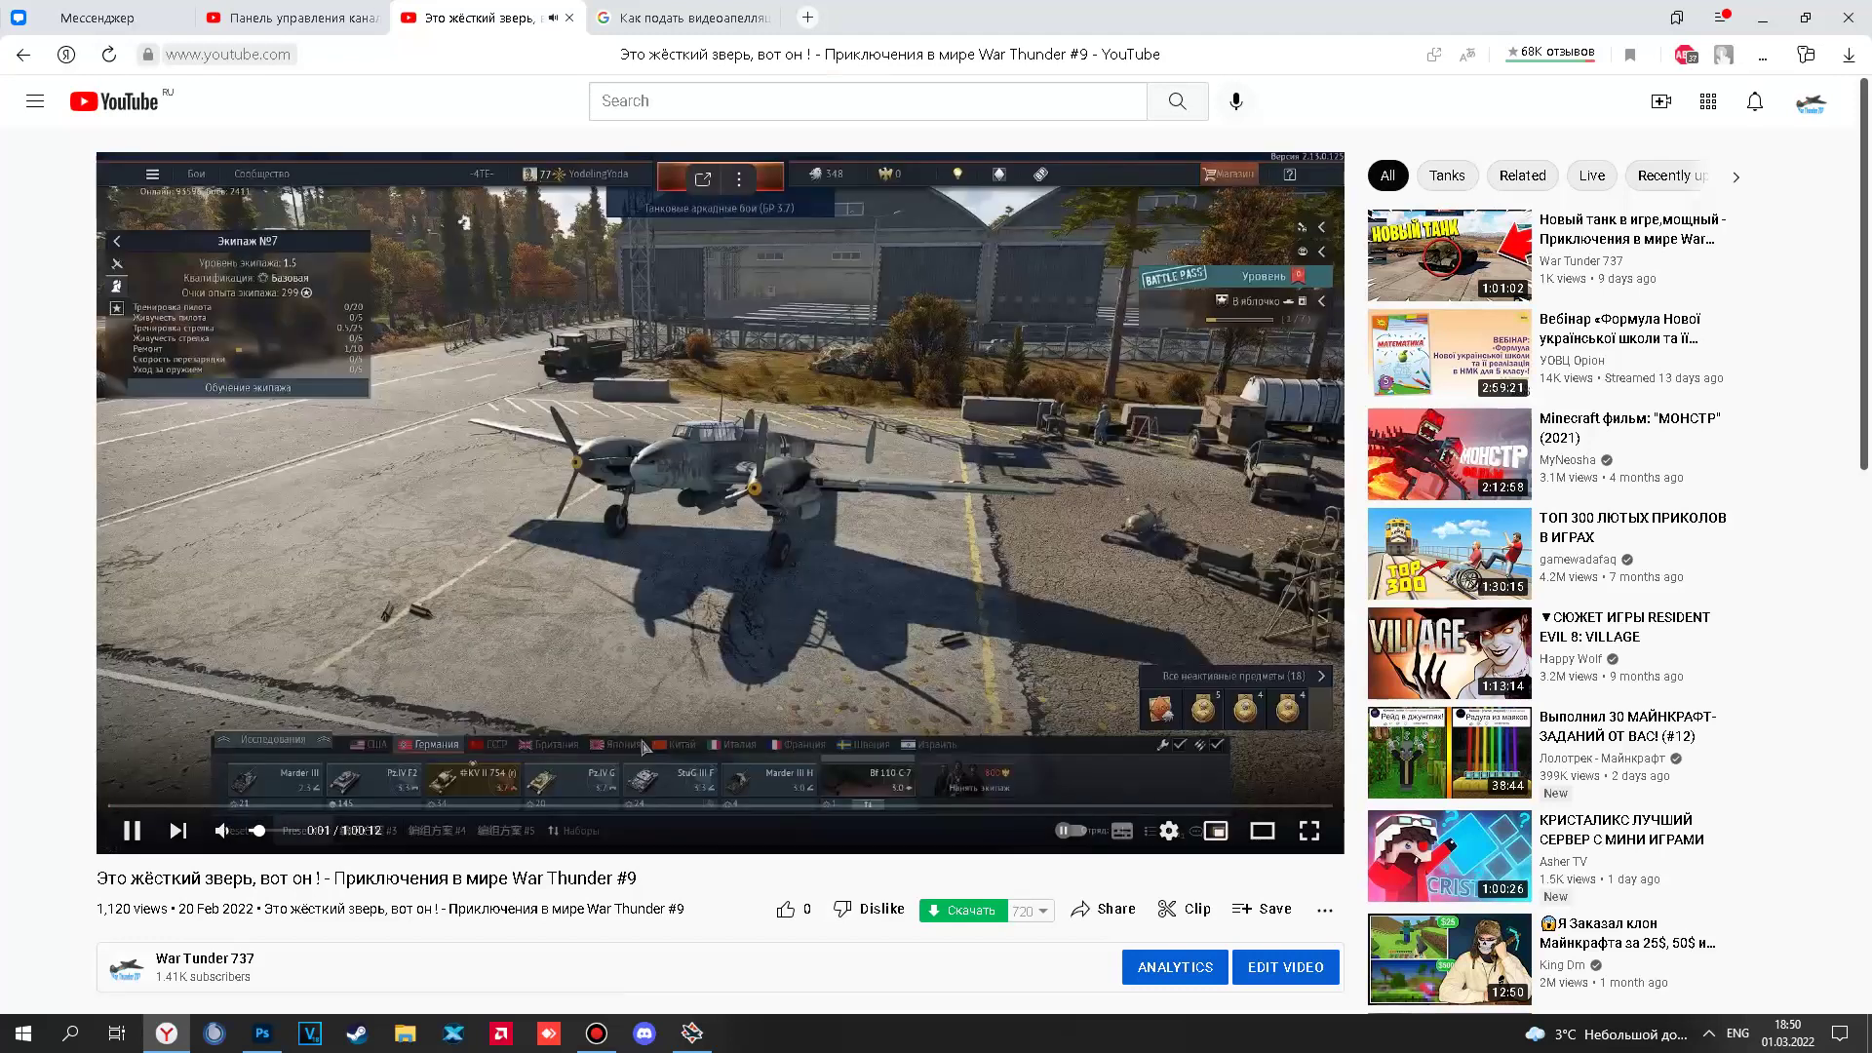
Skip the War Thunder video ahead to 2:15, then to about 9:12.
key(space)
drag(125, 802, 154, 802)
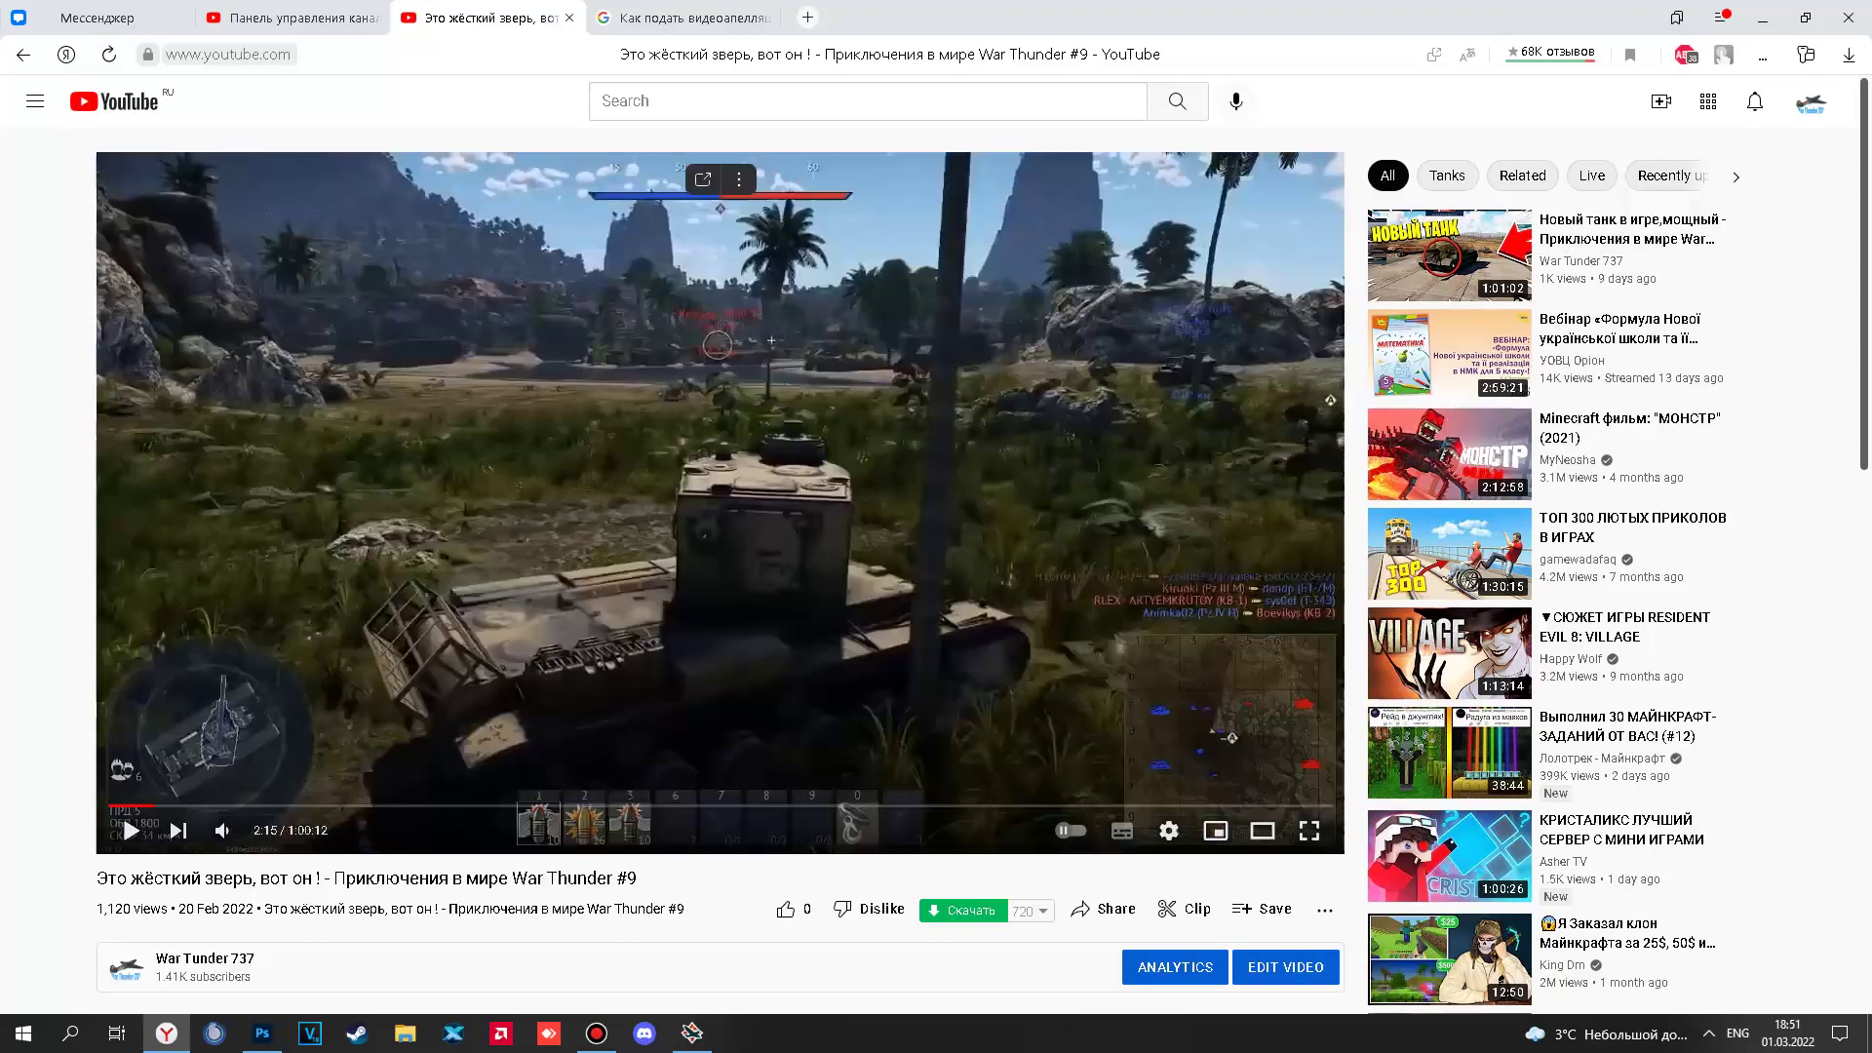
key(space)
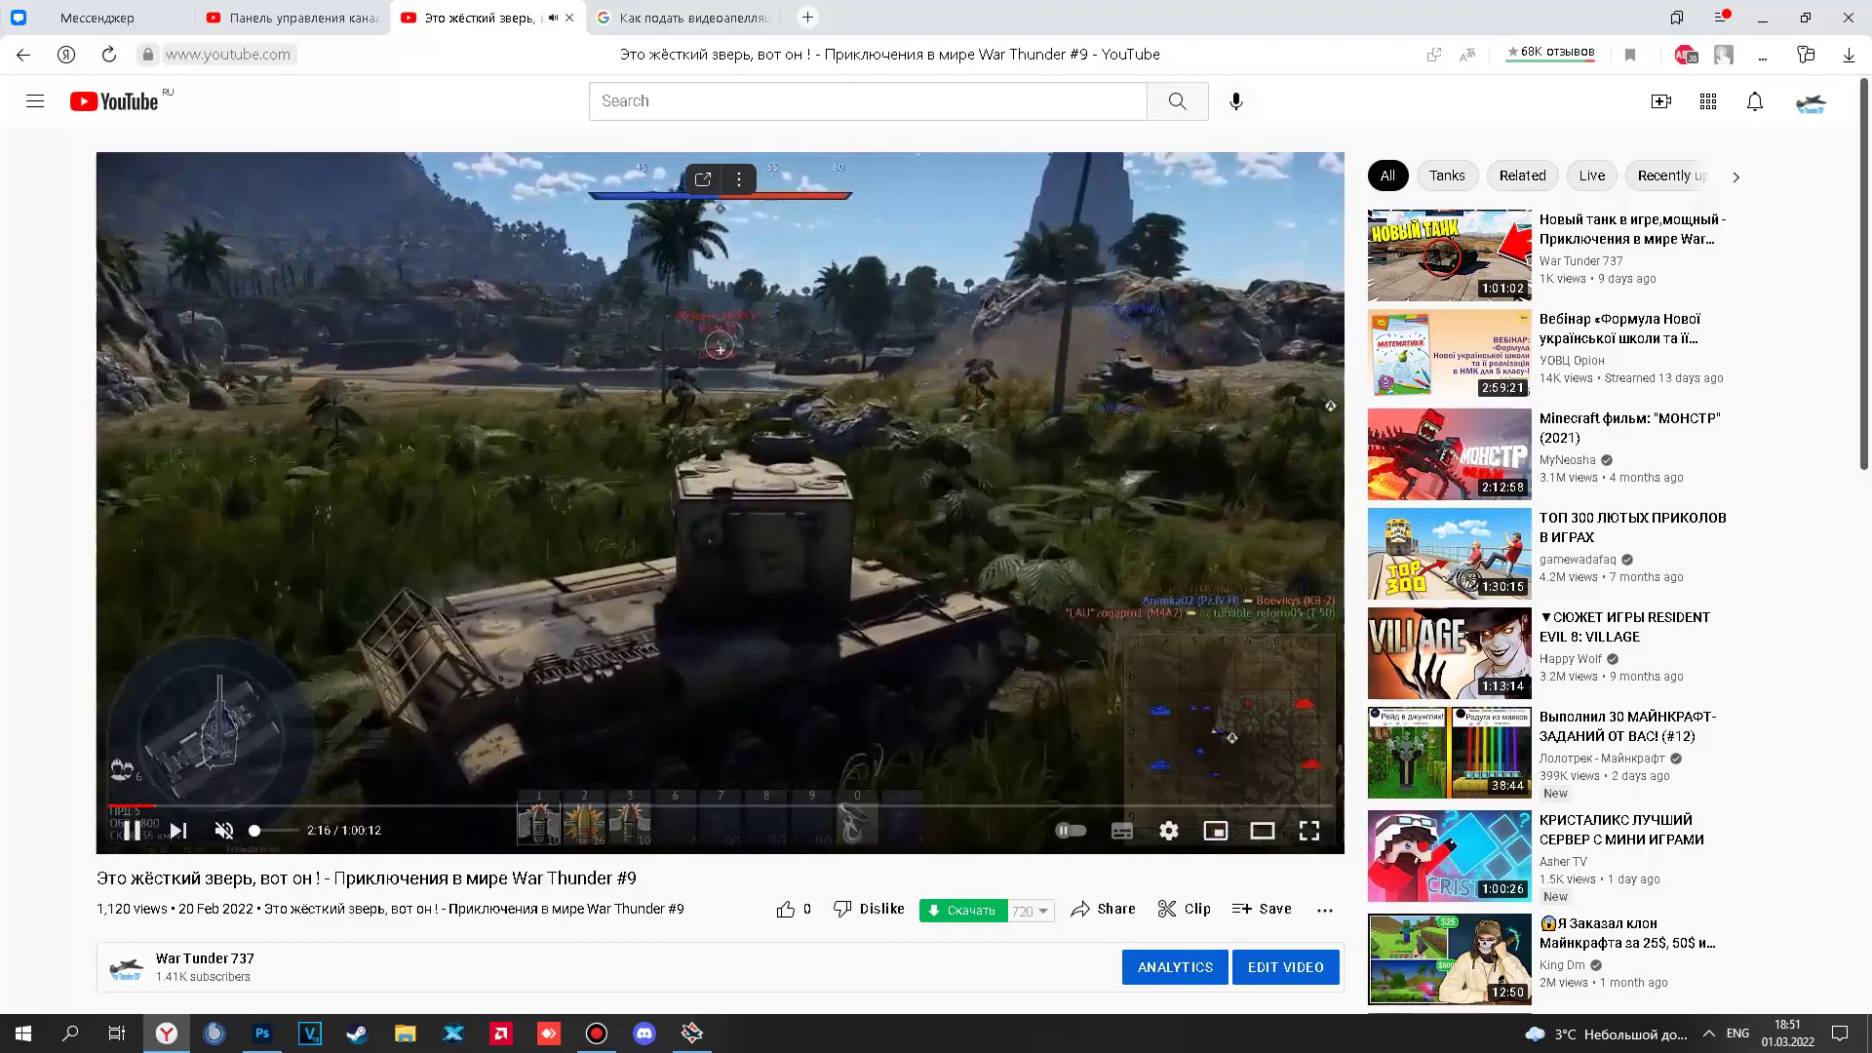
drag(153, 802, 296, 801)
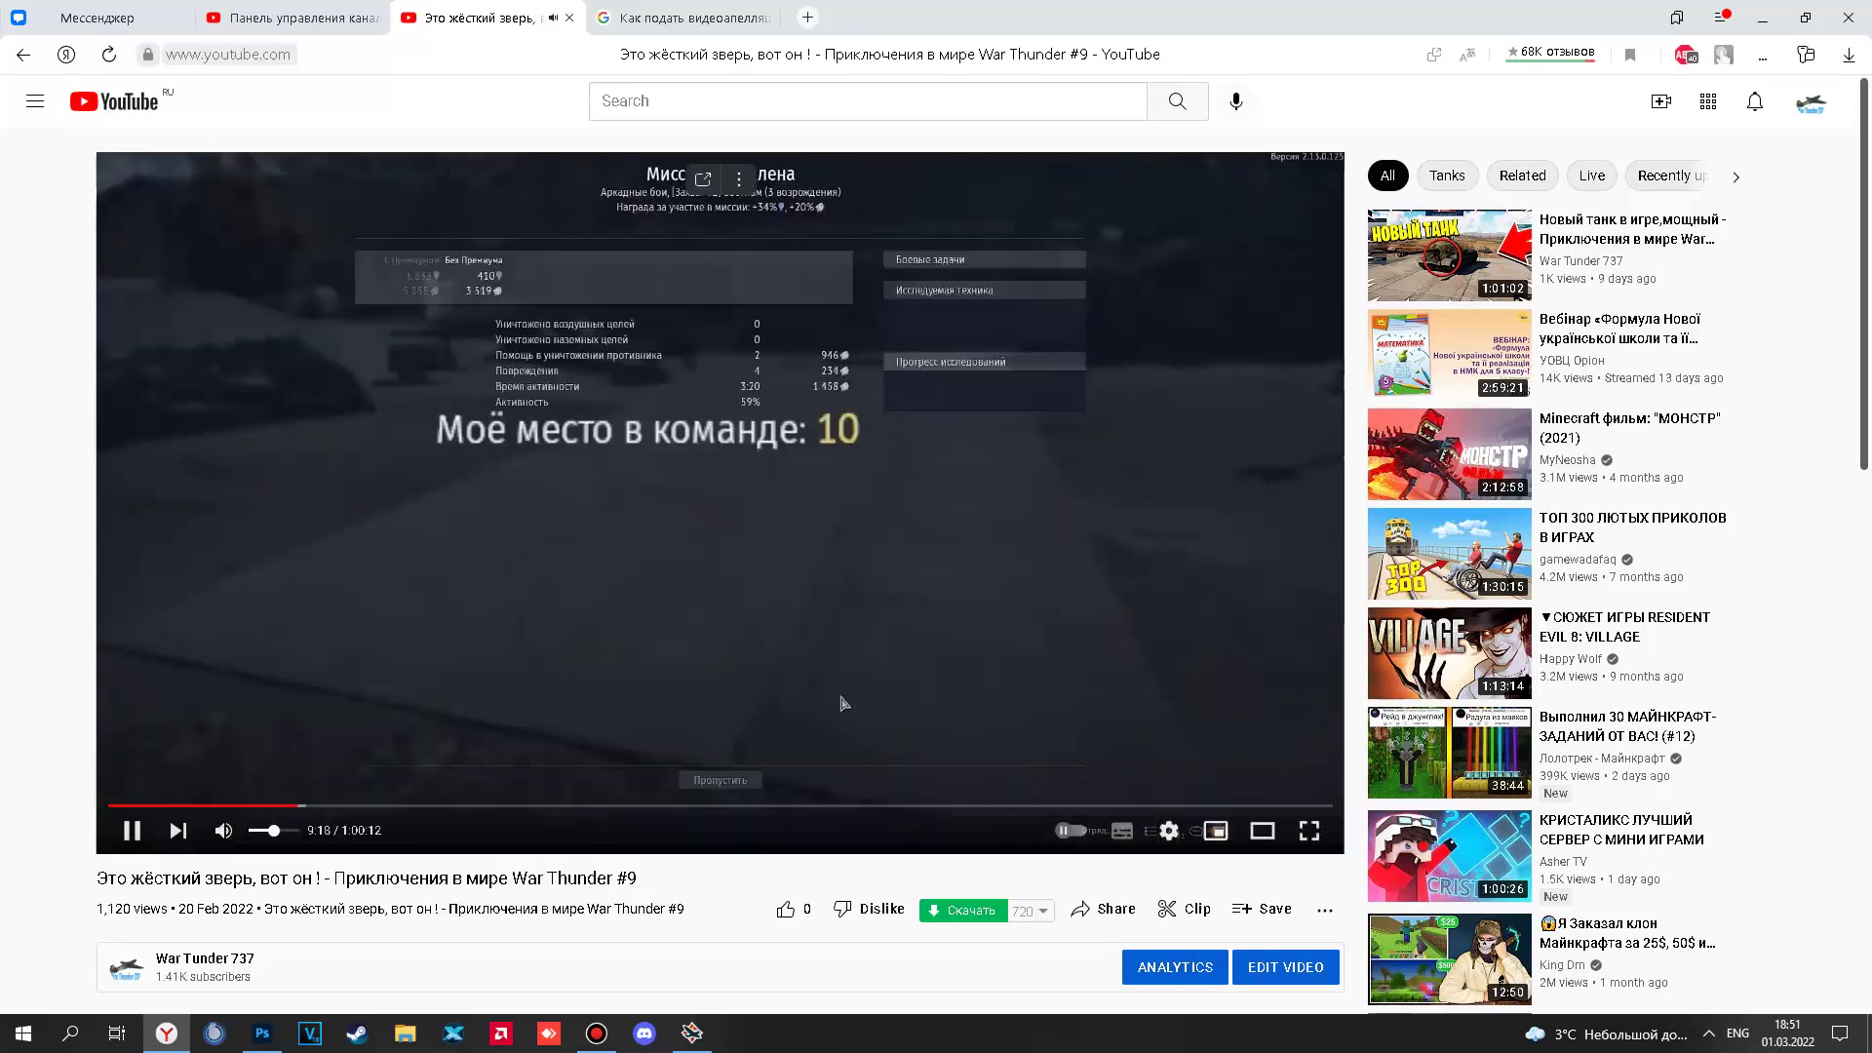
Jump ahead to 14:06, pause, and head back to the channel via the account menu.
click(344, 802)
click(394, 802)
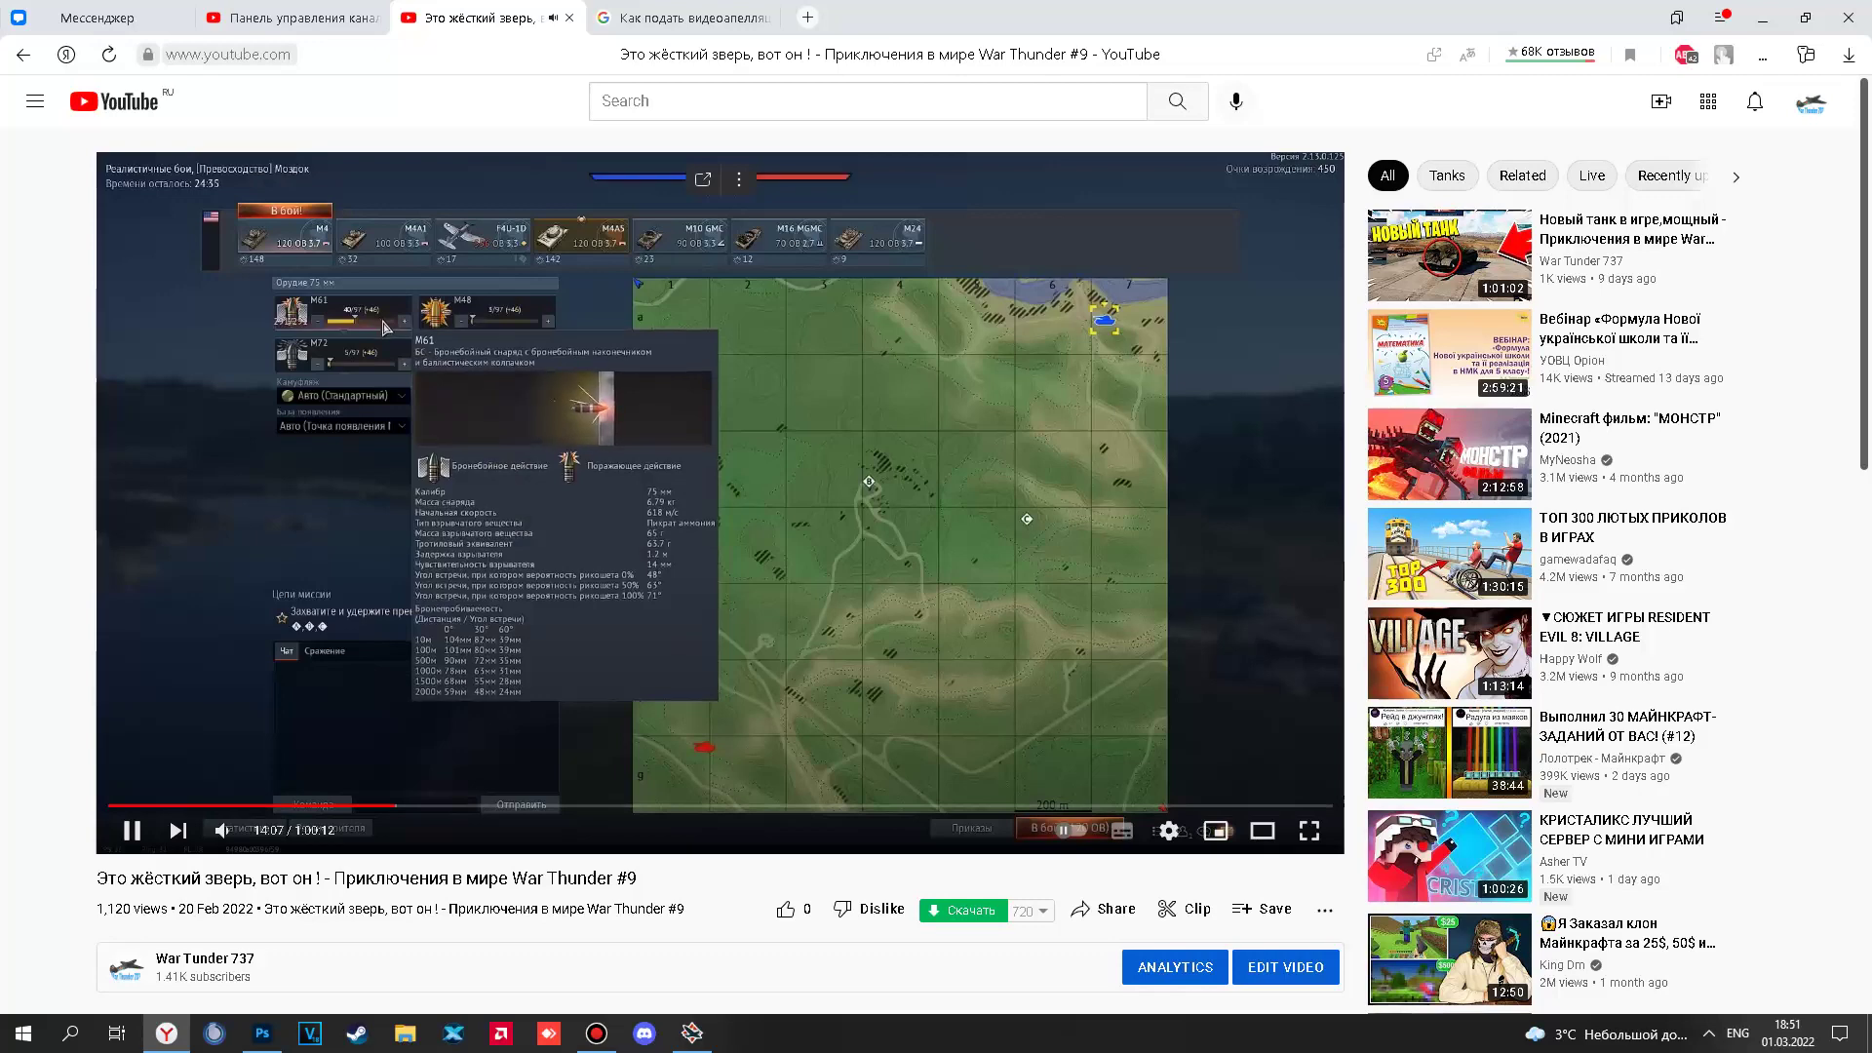
click(384, 325)
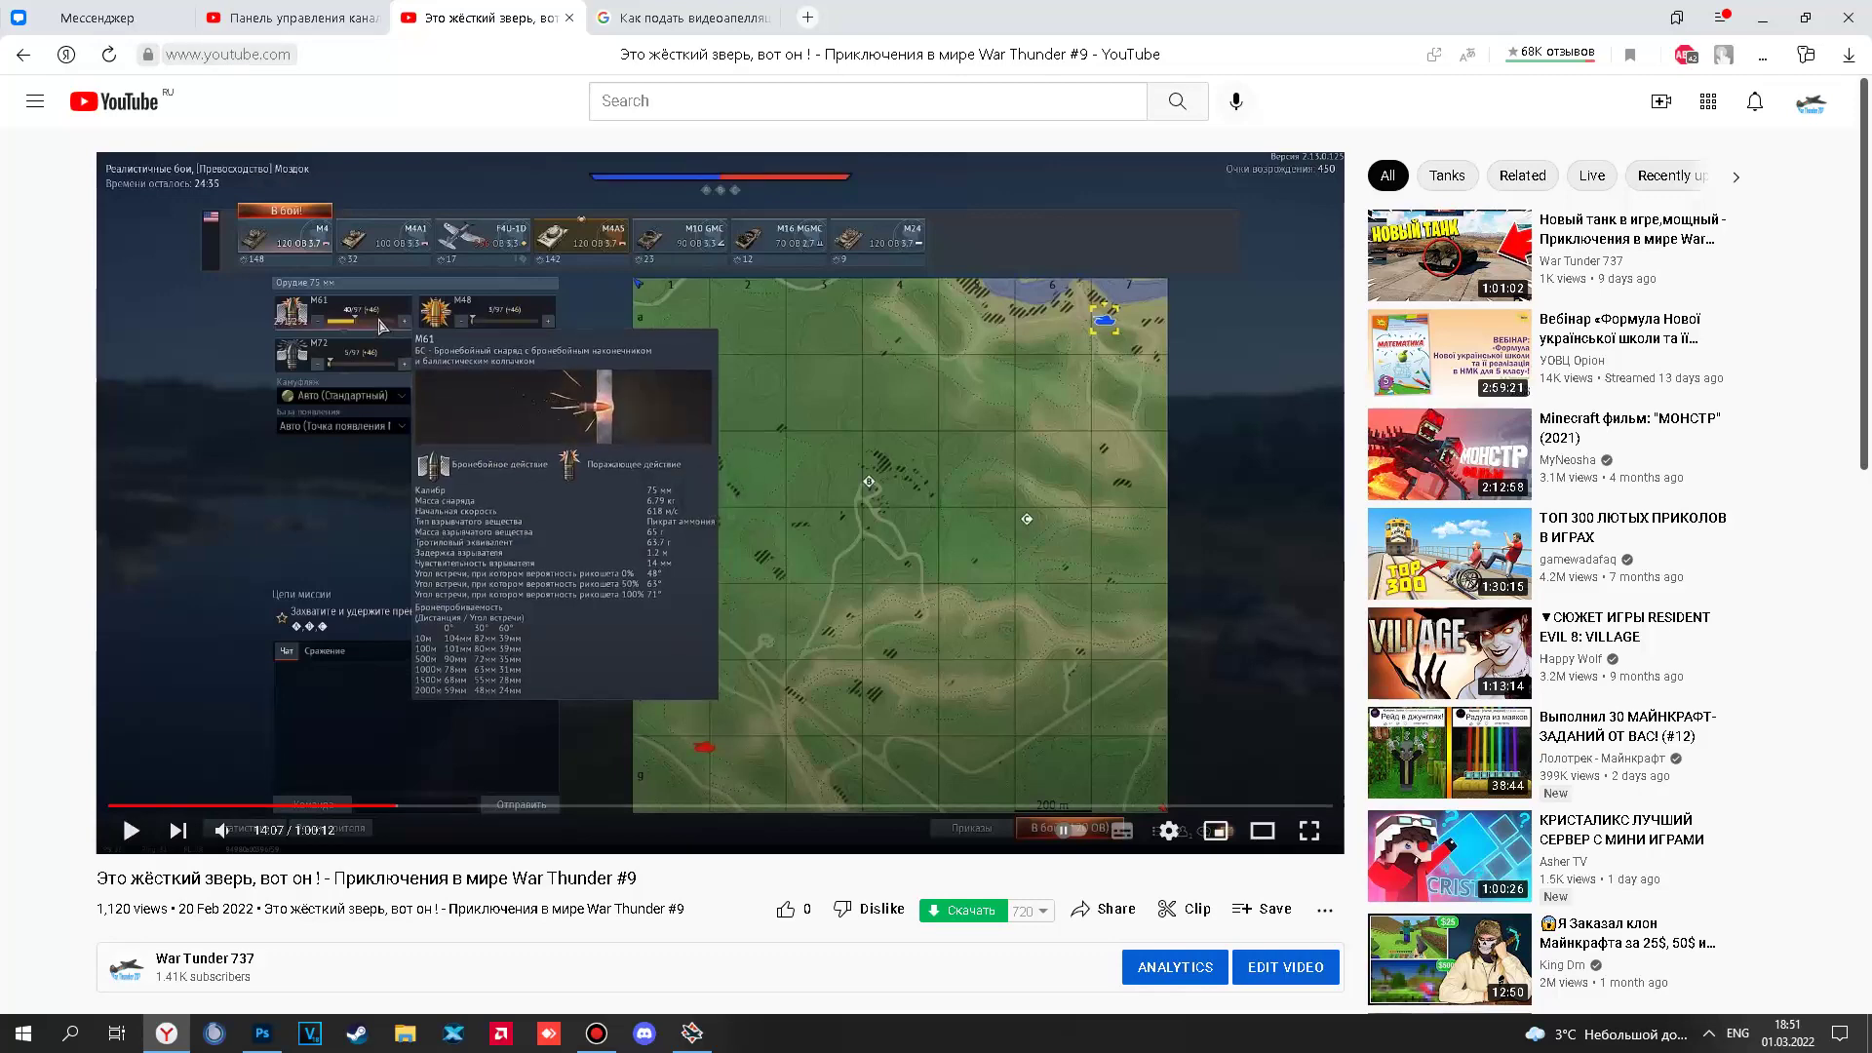
click(1810, 102)
Open the Самый дорогой самолёт в игре video's details from Studio's Контент list.
click(1609, 229)
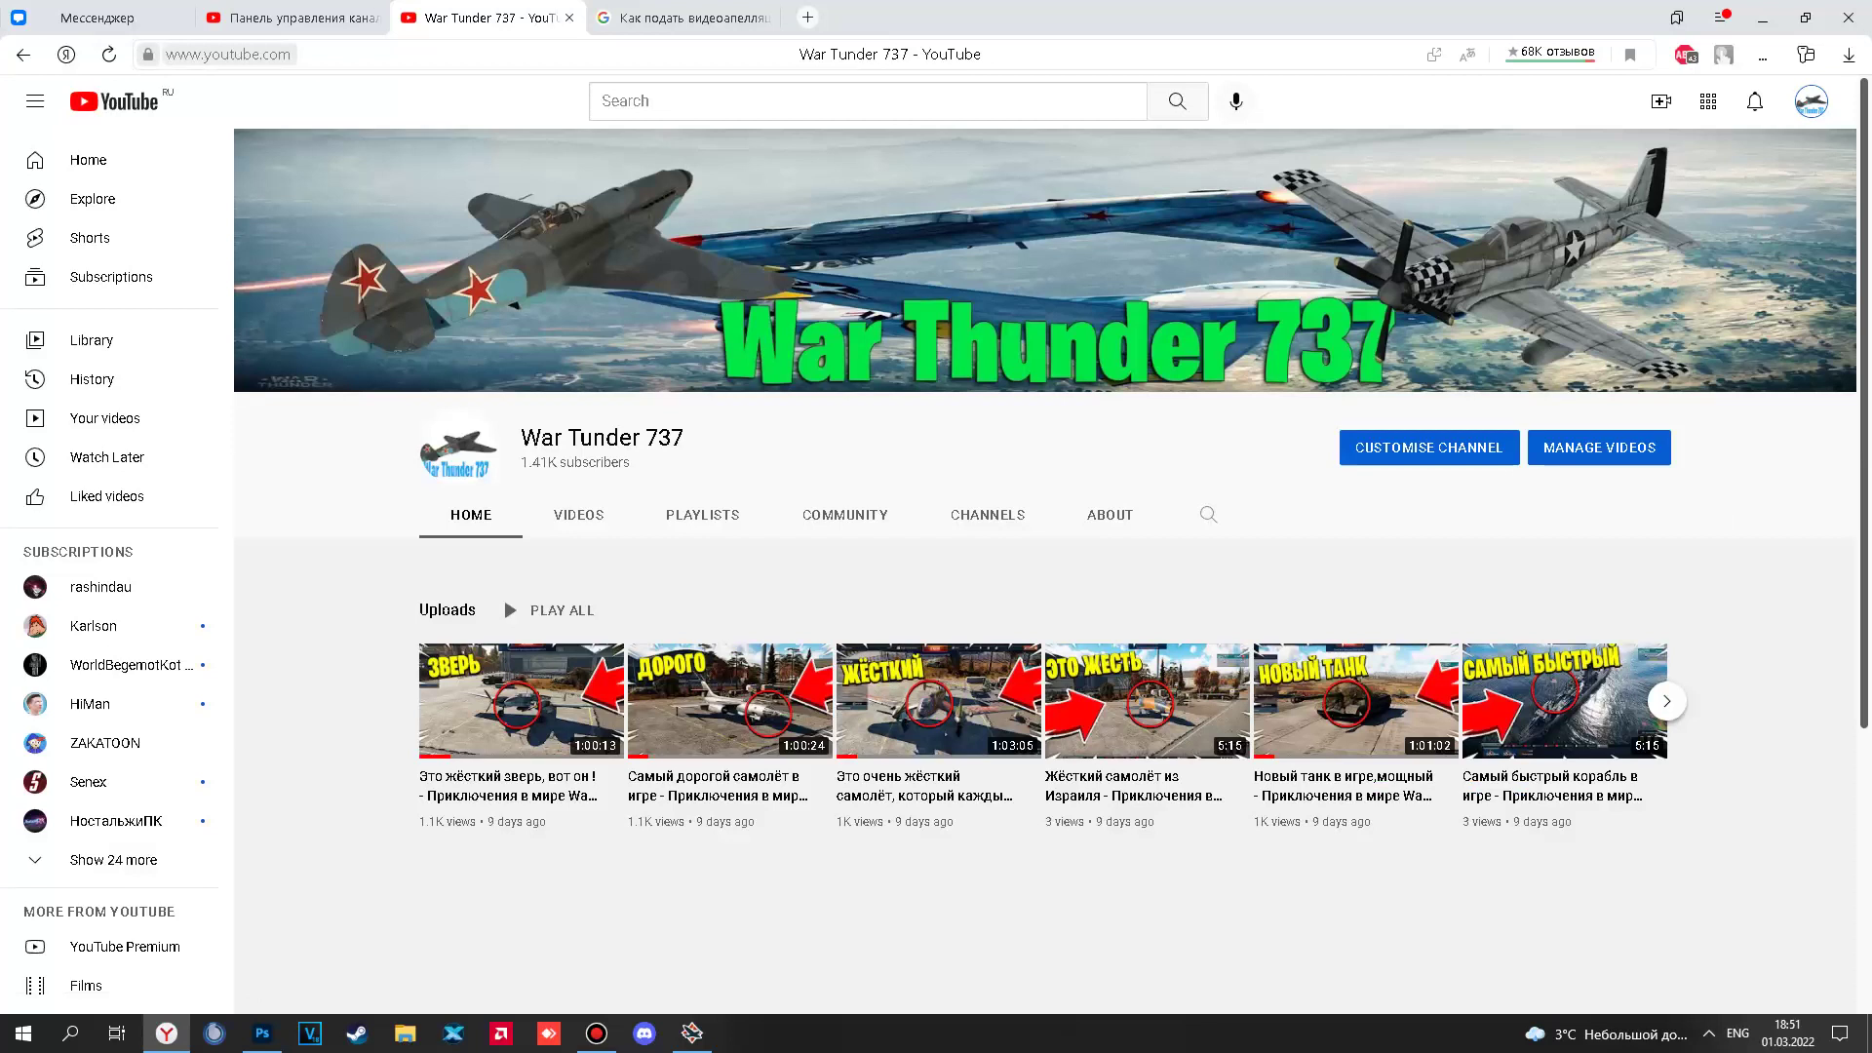
click(890, 55)
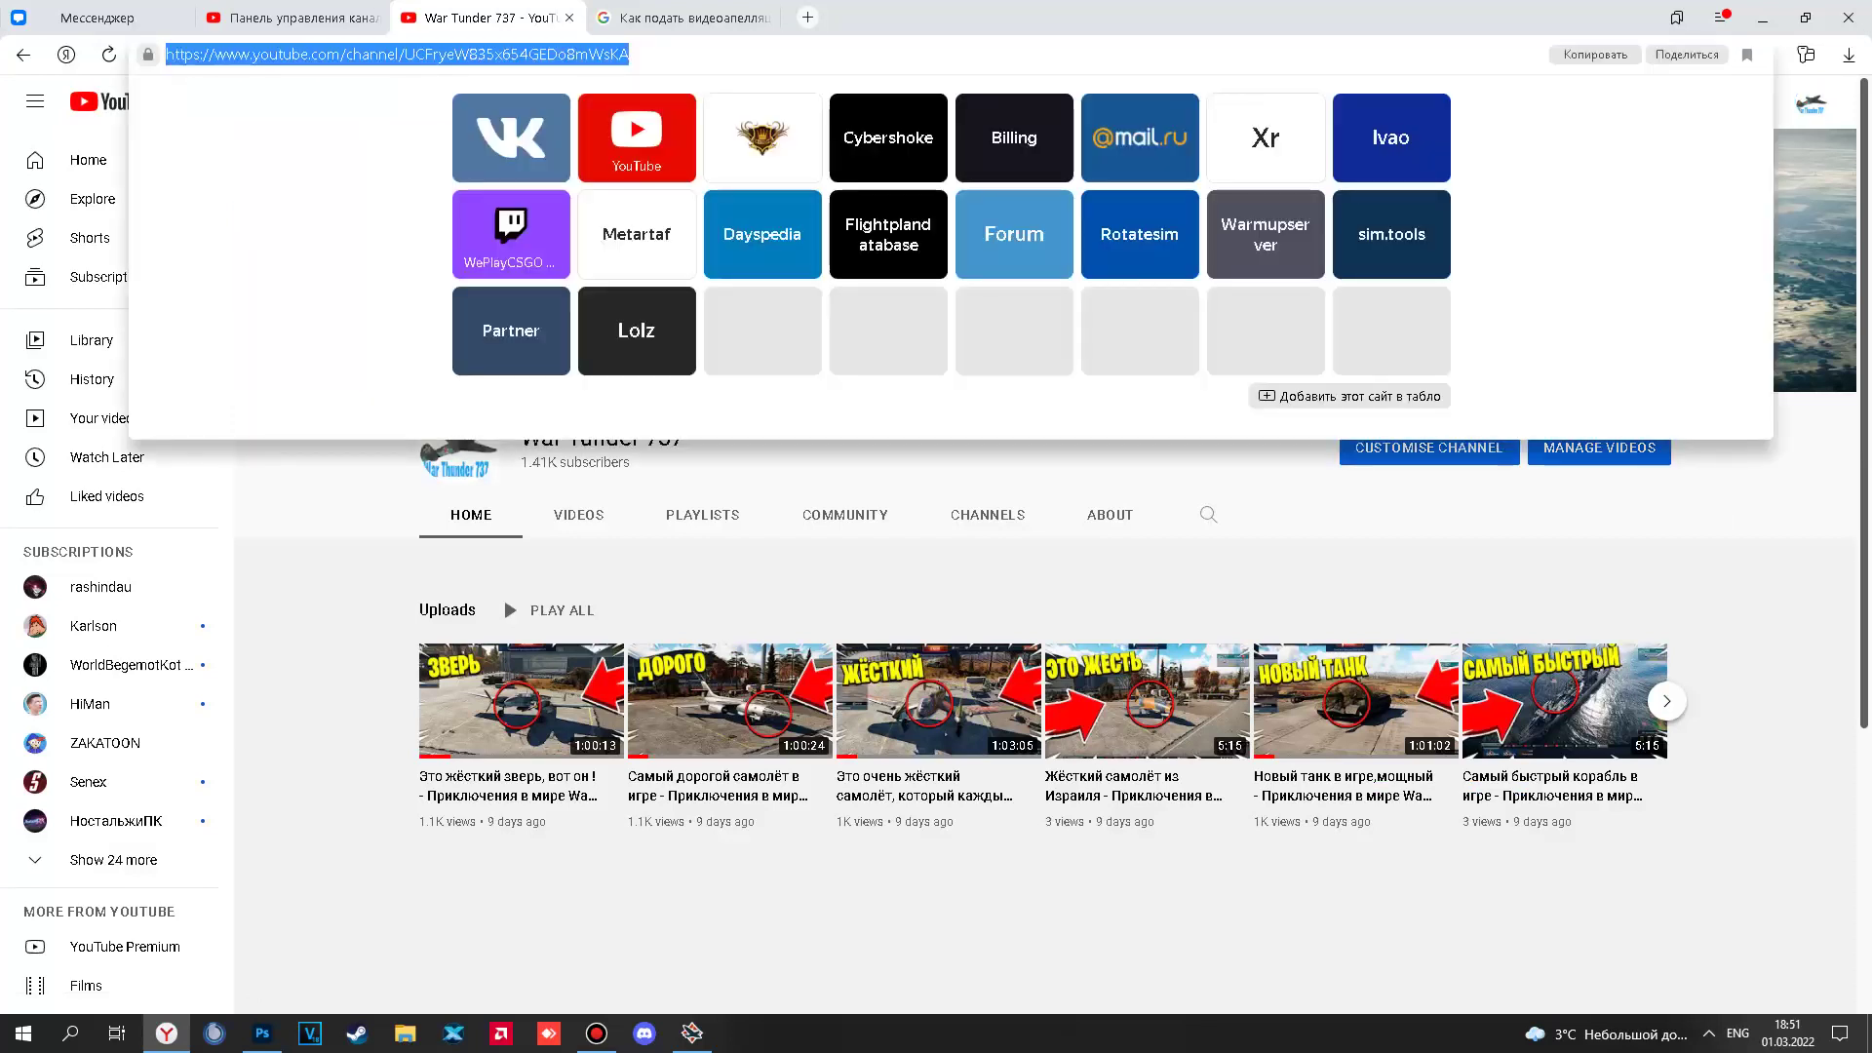
click(293, 18)
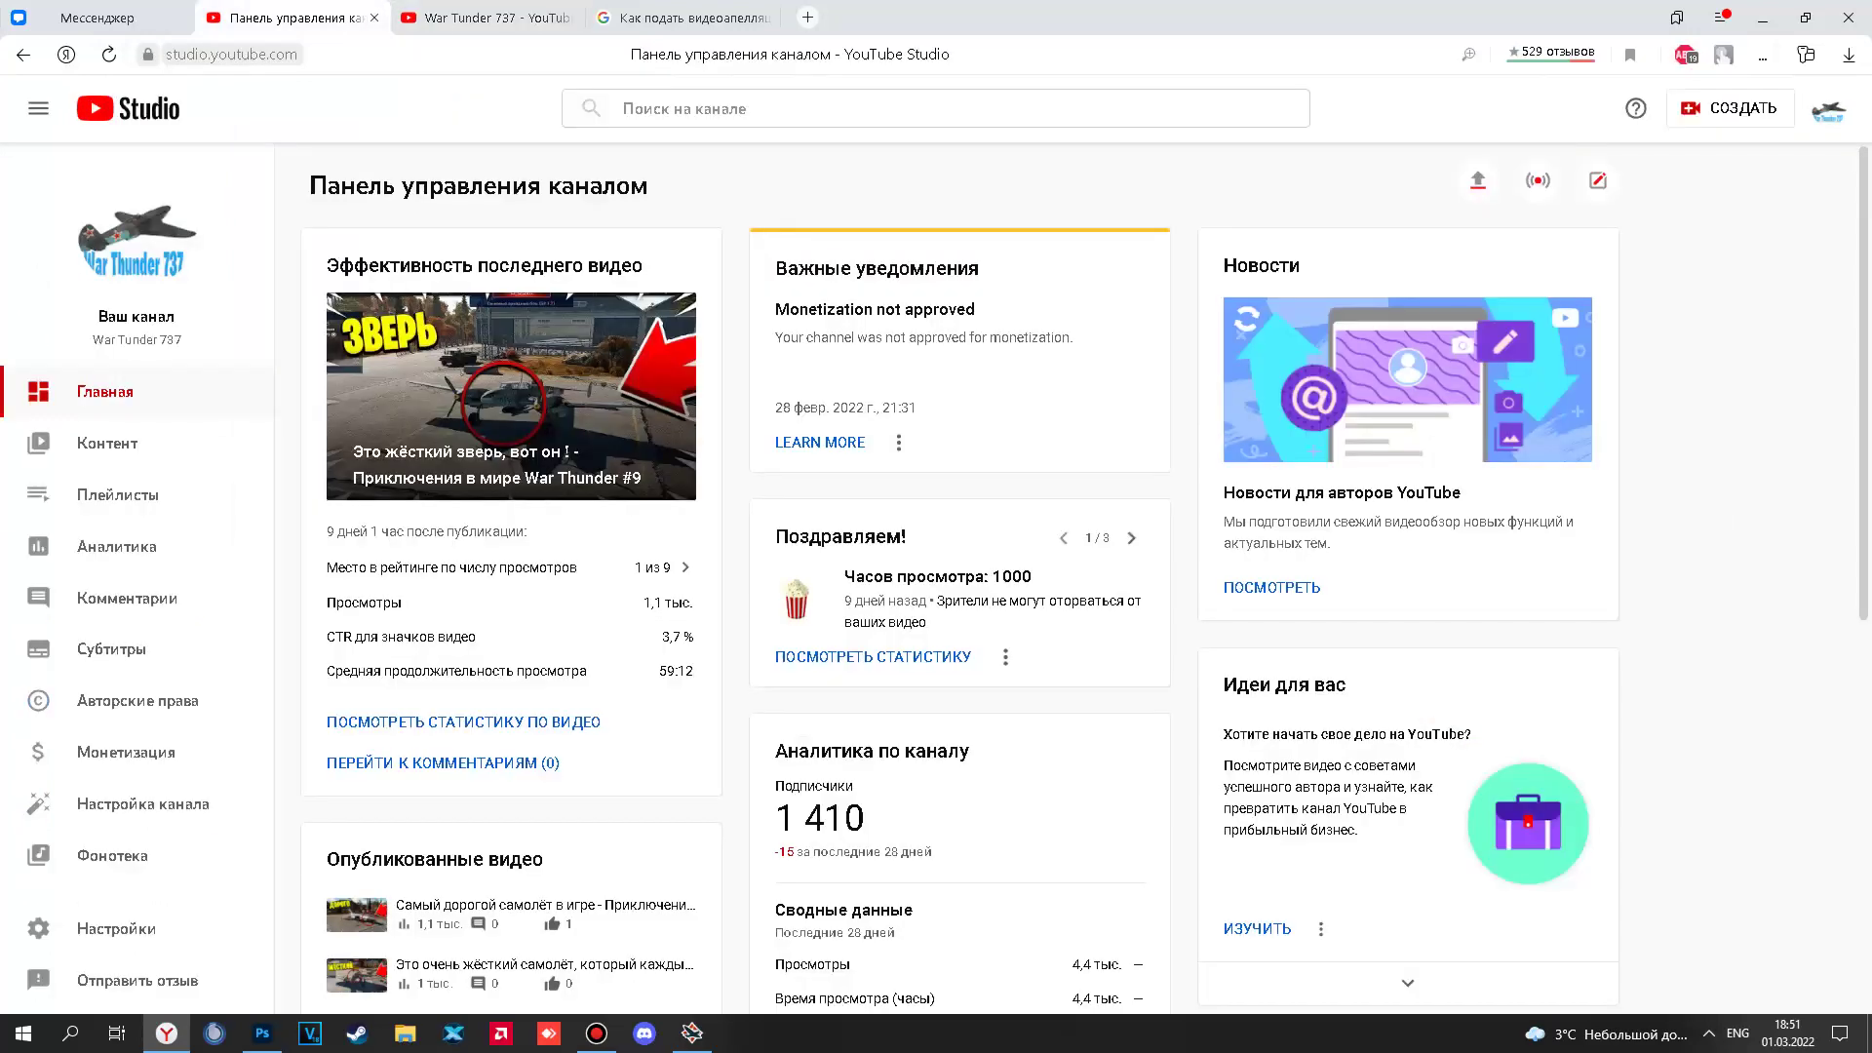
click(106, 443)
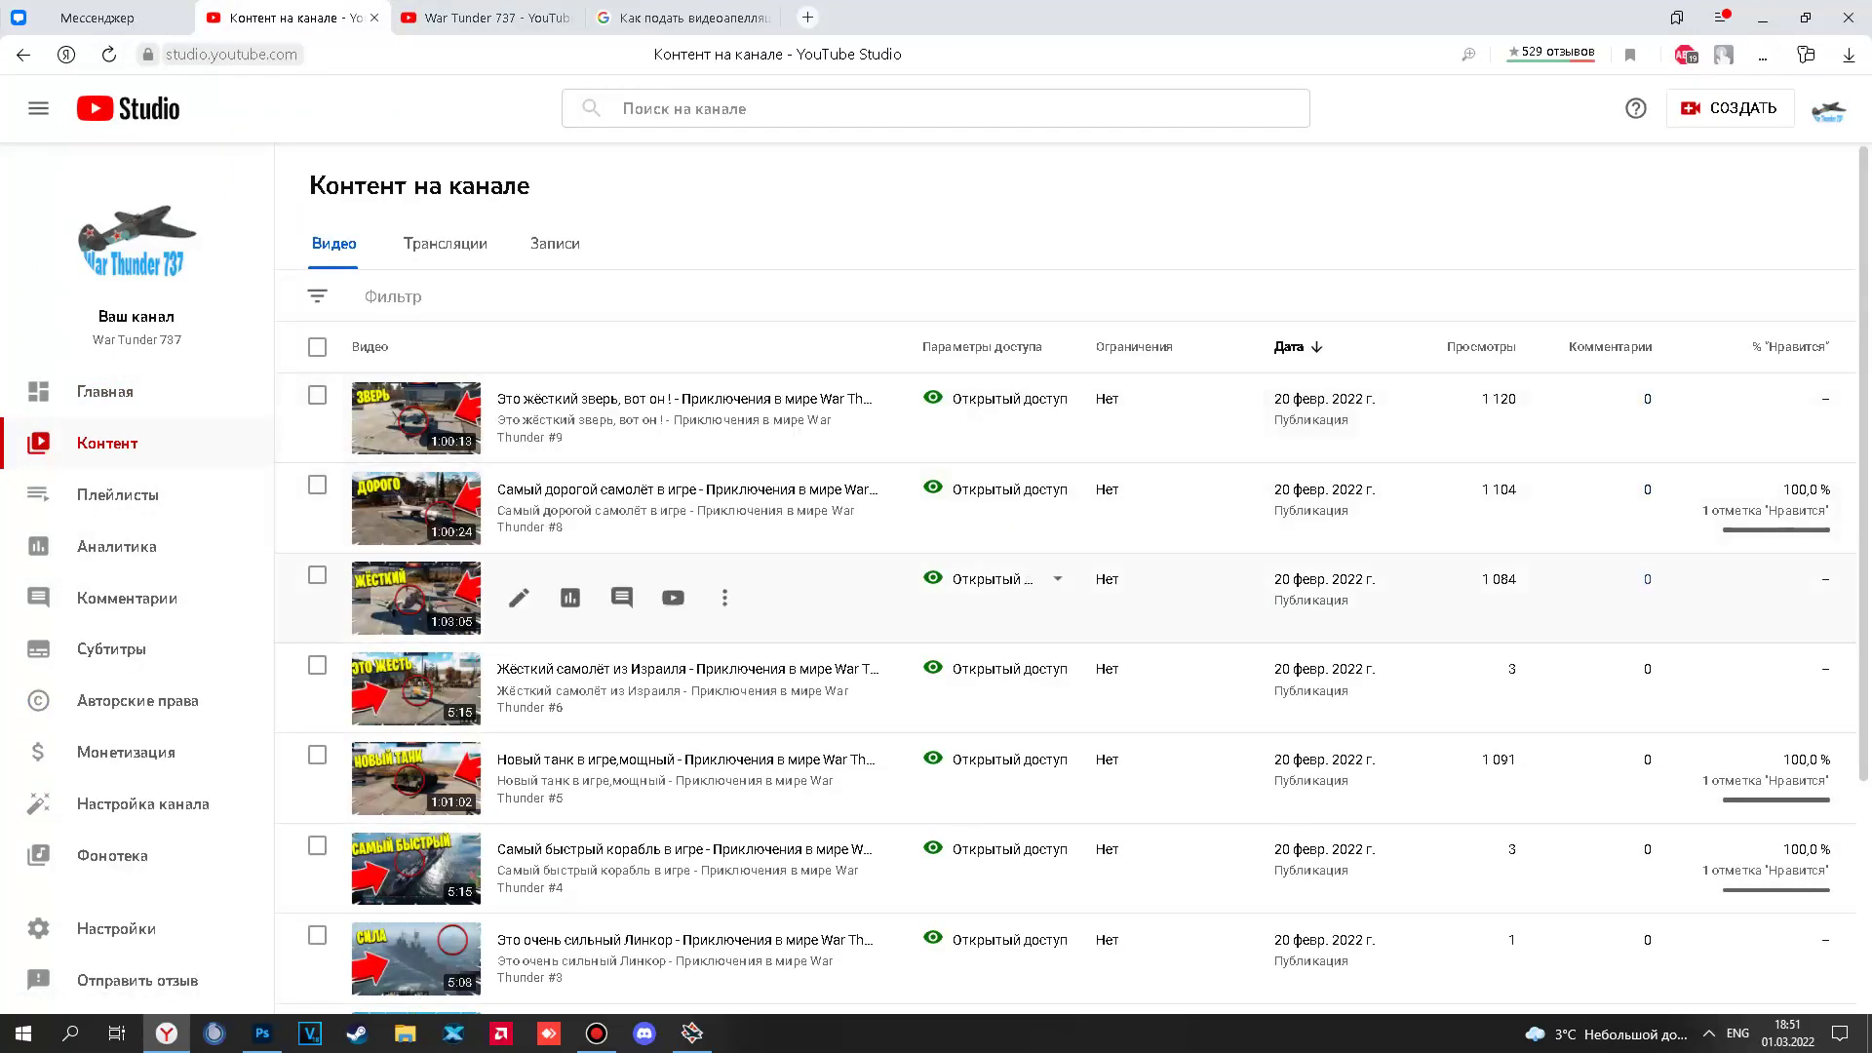
click(417, 508)
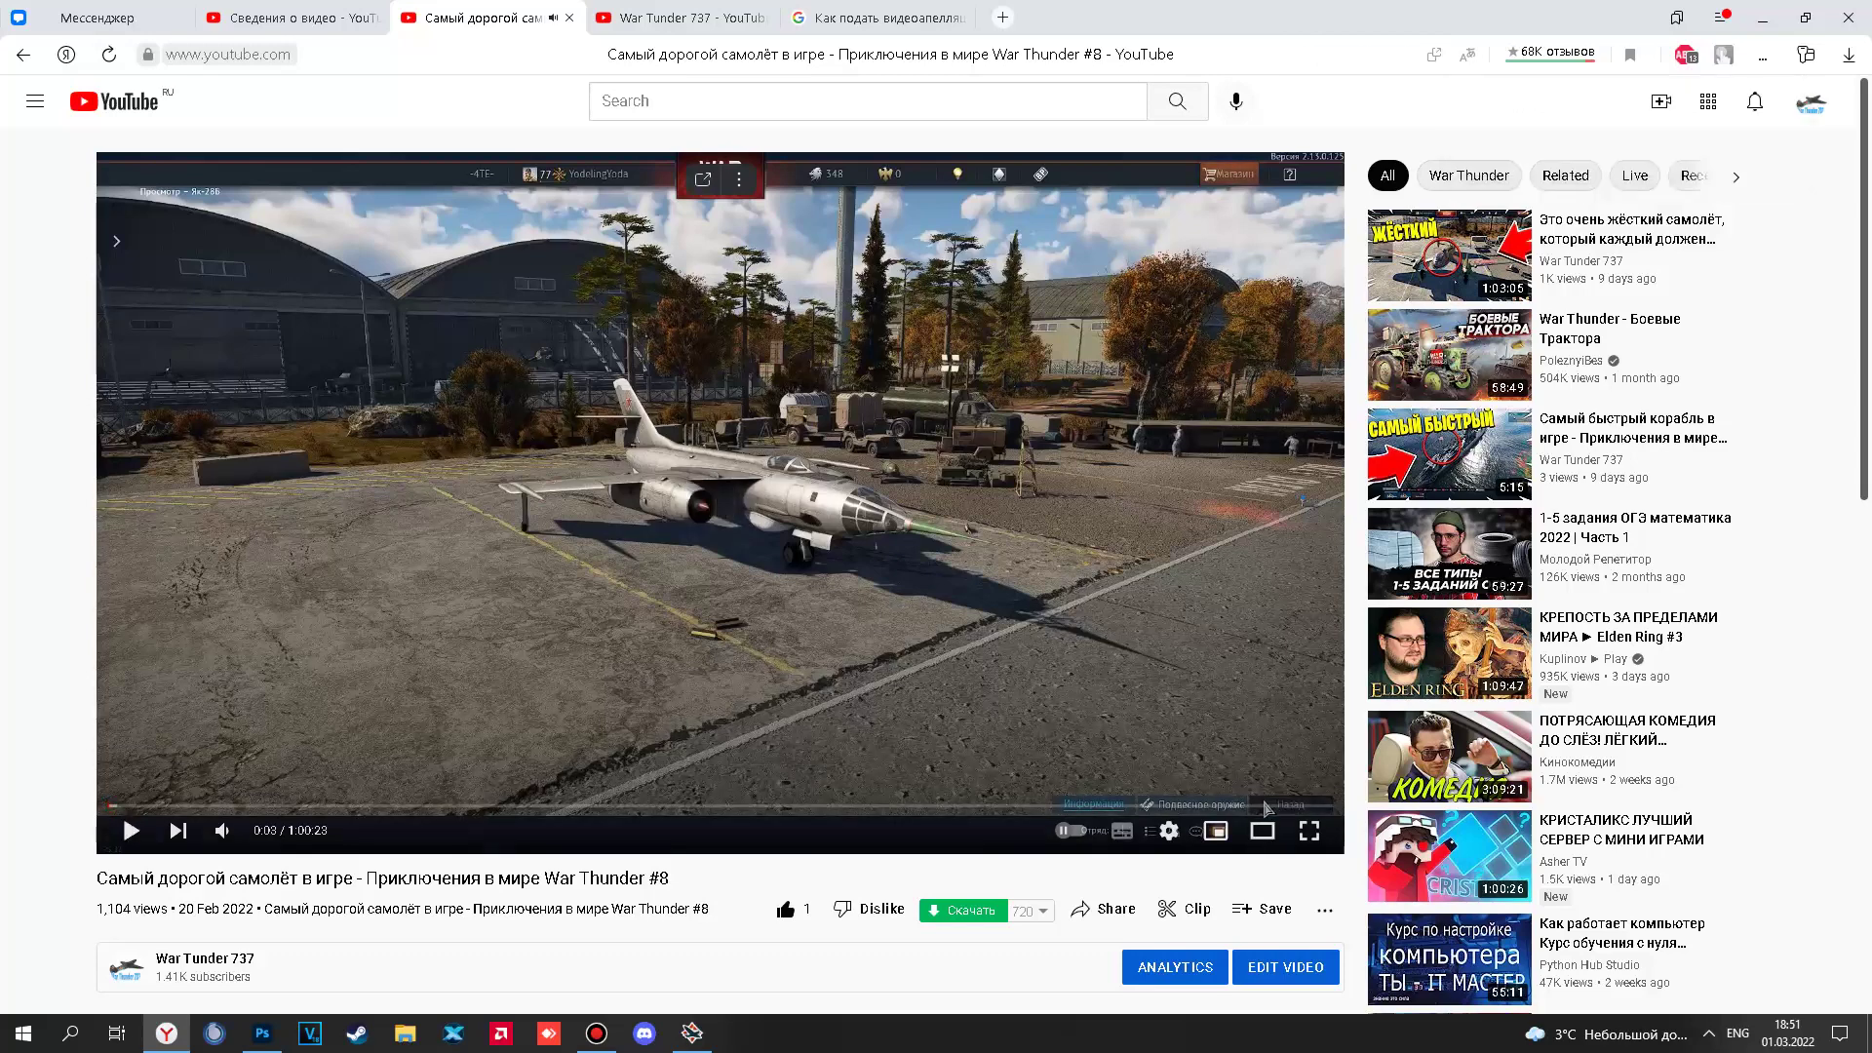
Skip the video ahead to 2:32, then about 8:39, and pause it.
click(157, 804)
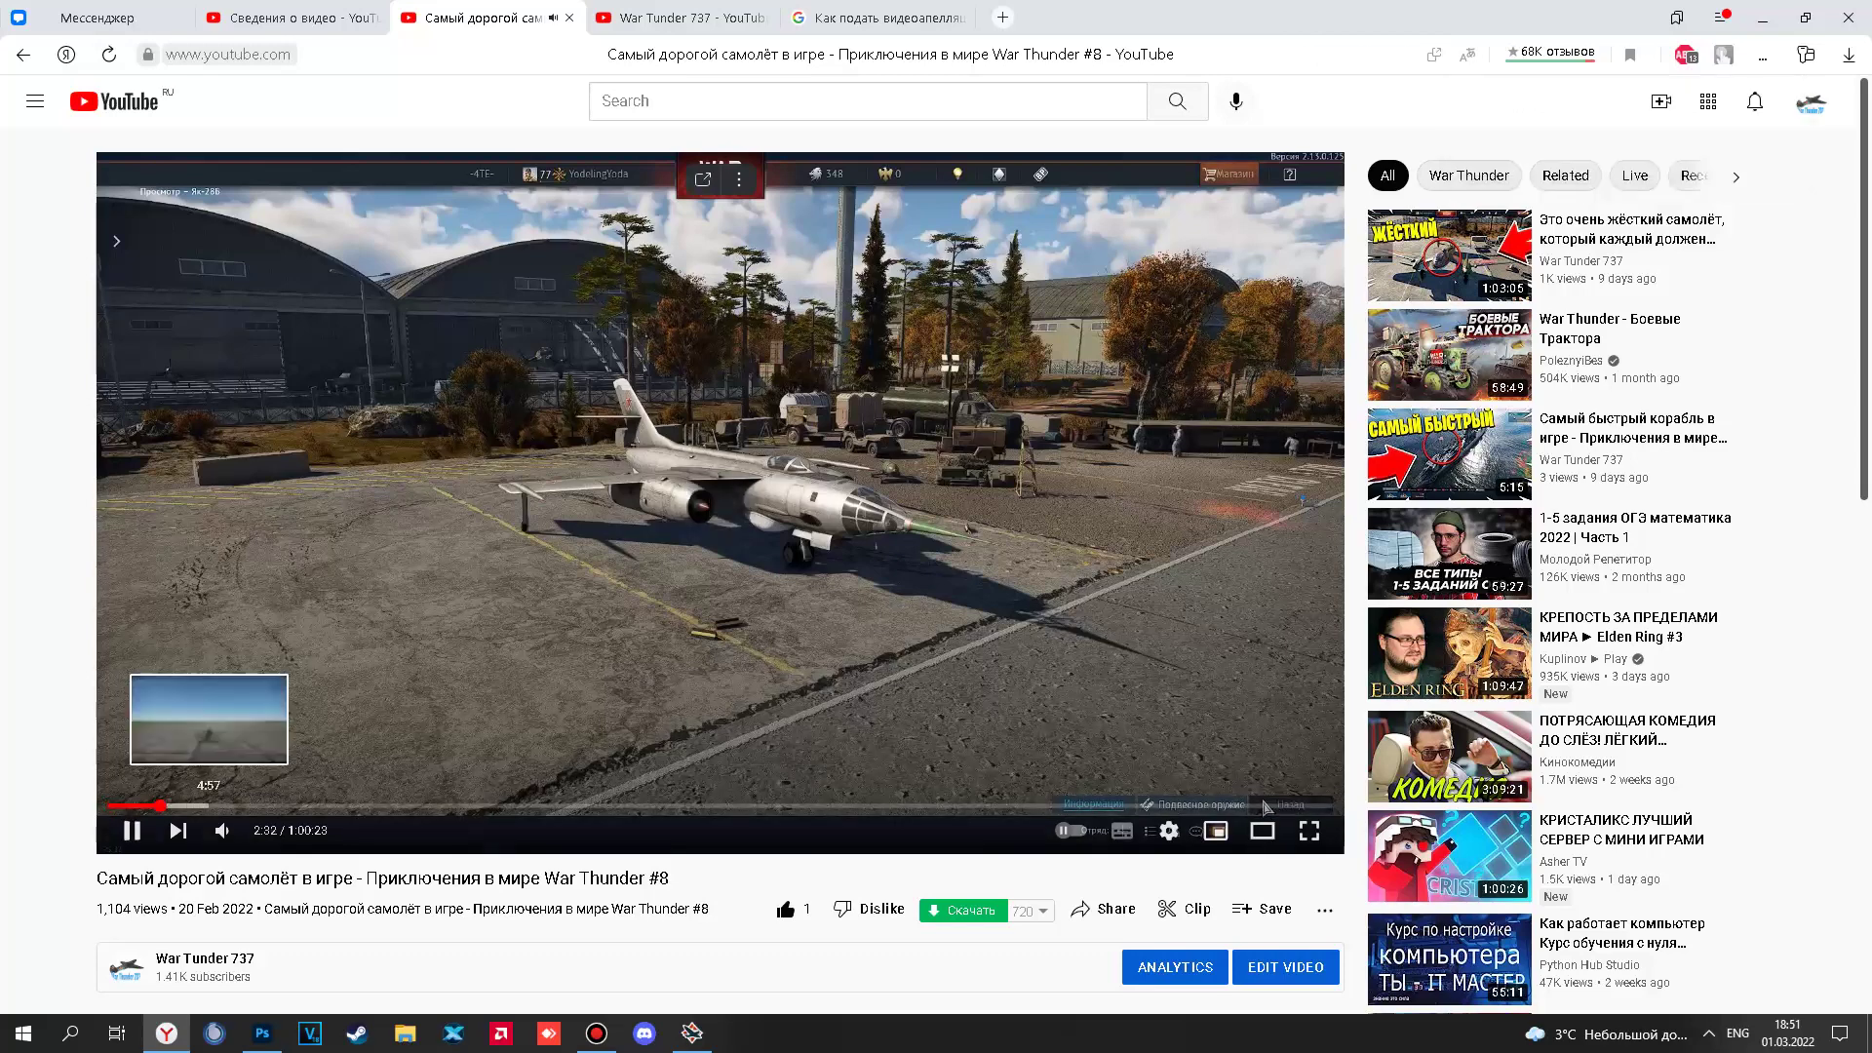
click(286, 805)
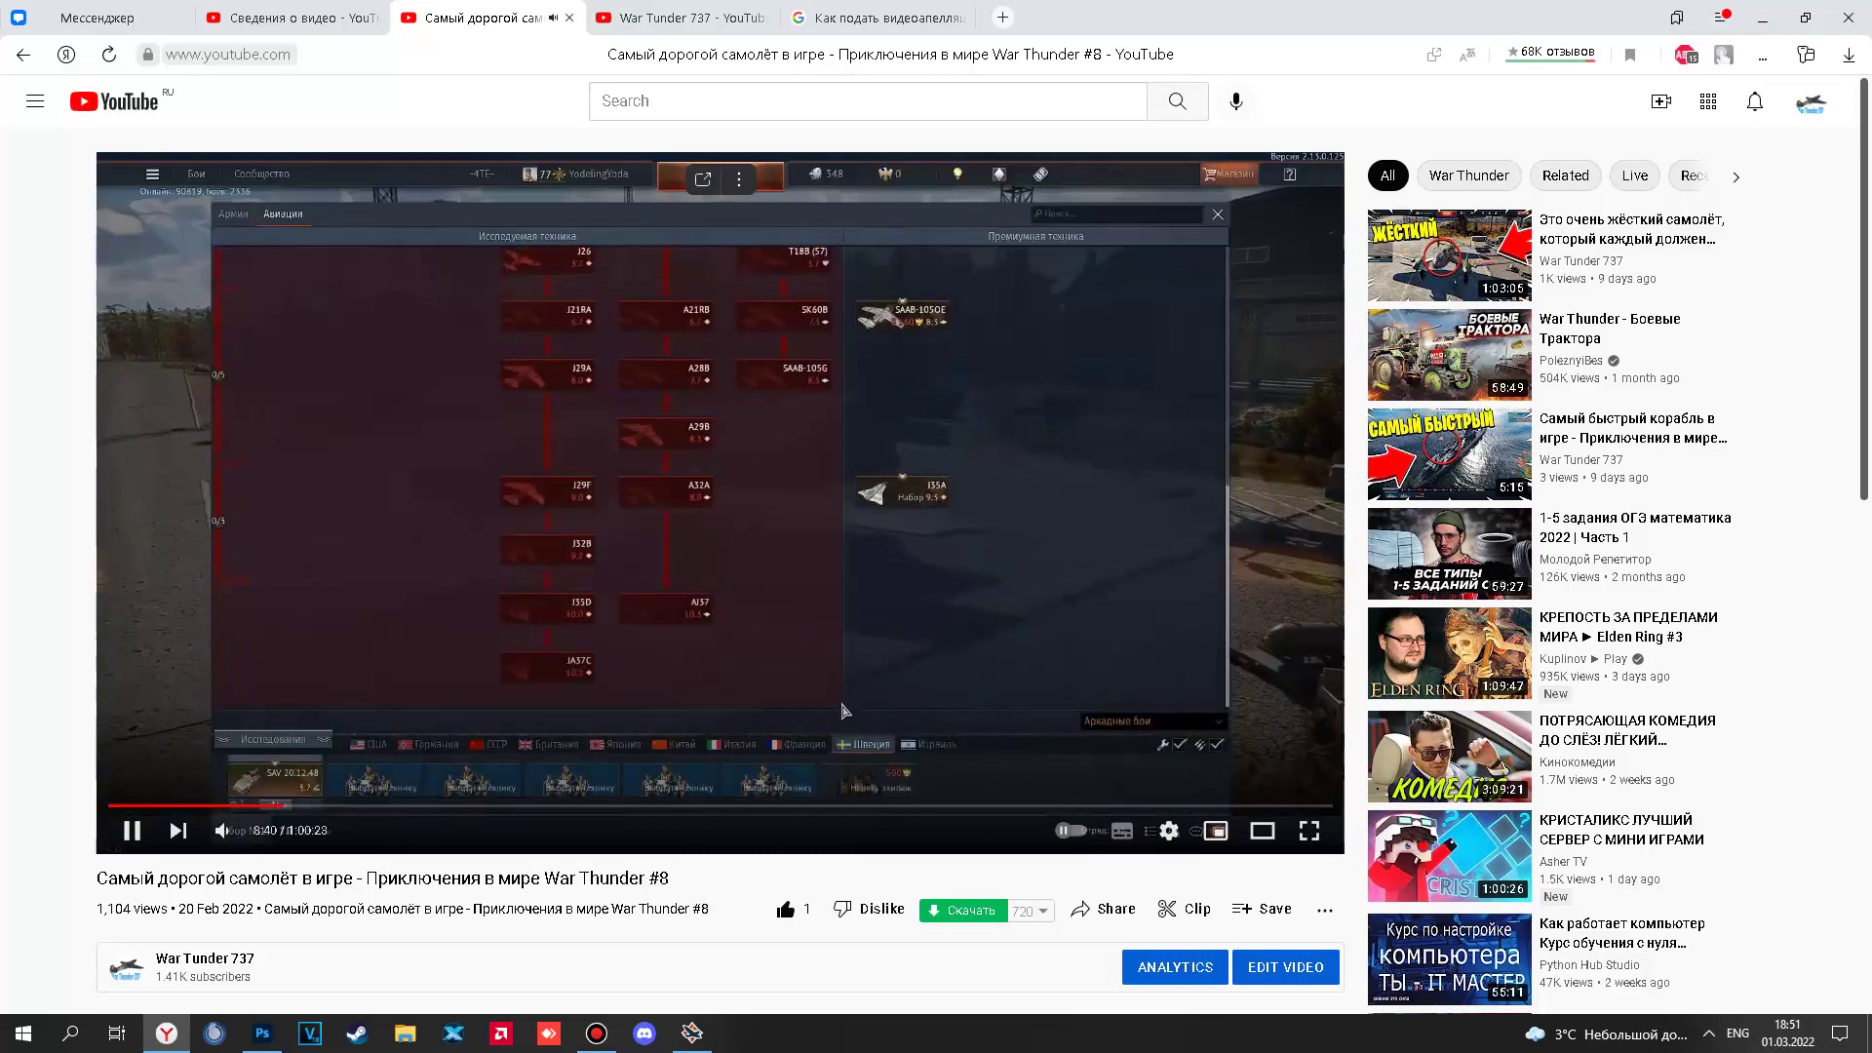
click(878, 494)
mouse_move(692, 1032)
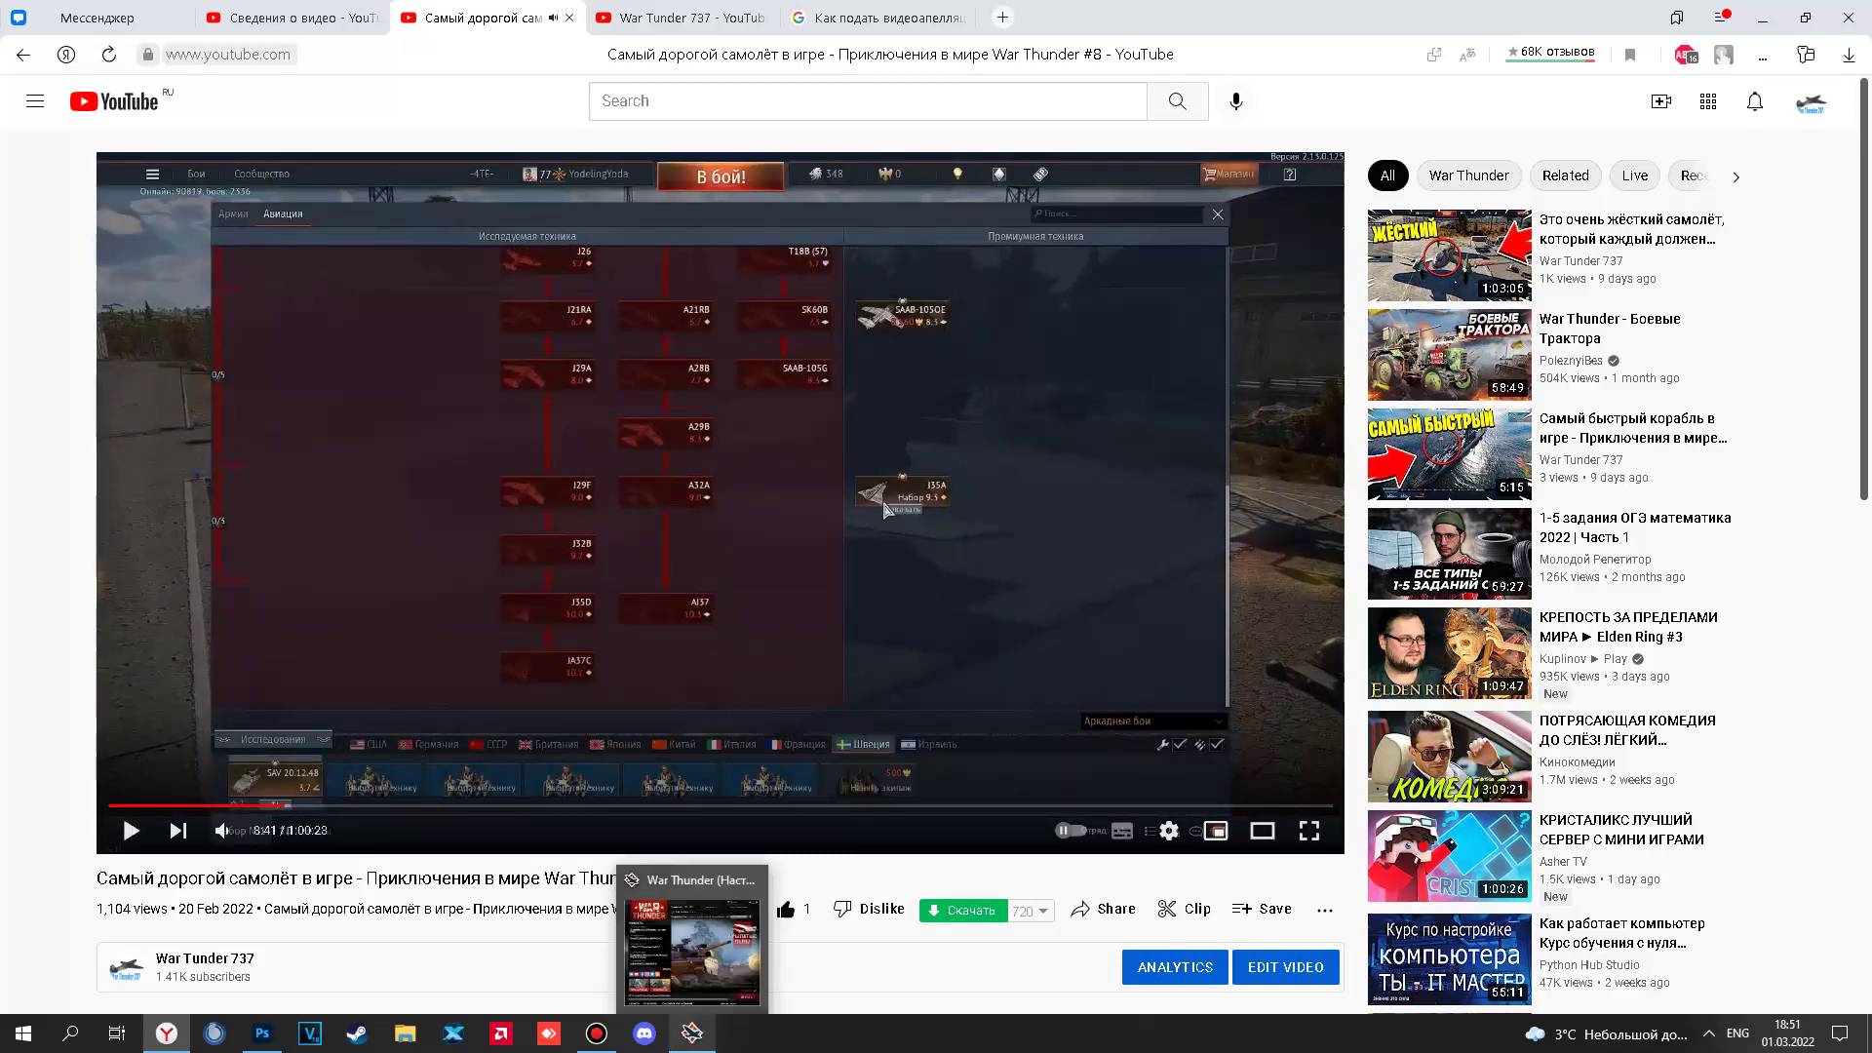
Bring up the War Thunder launcher and start the game with ИГРАТЬ.
click(692, 951)
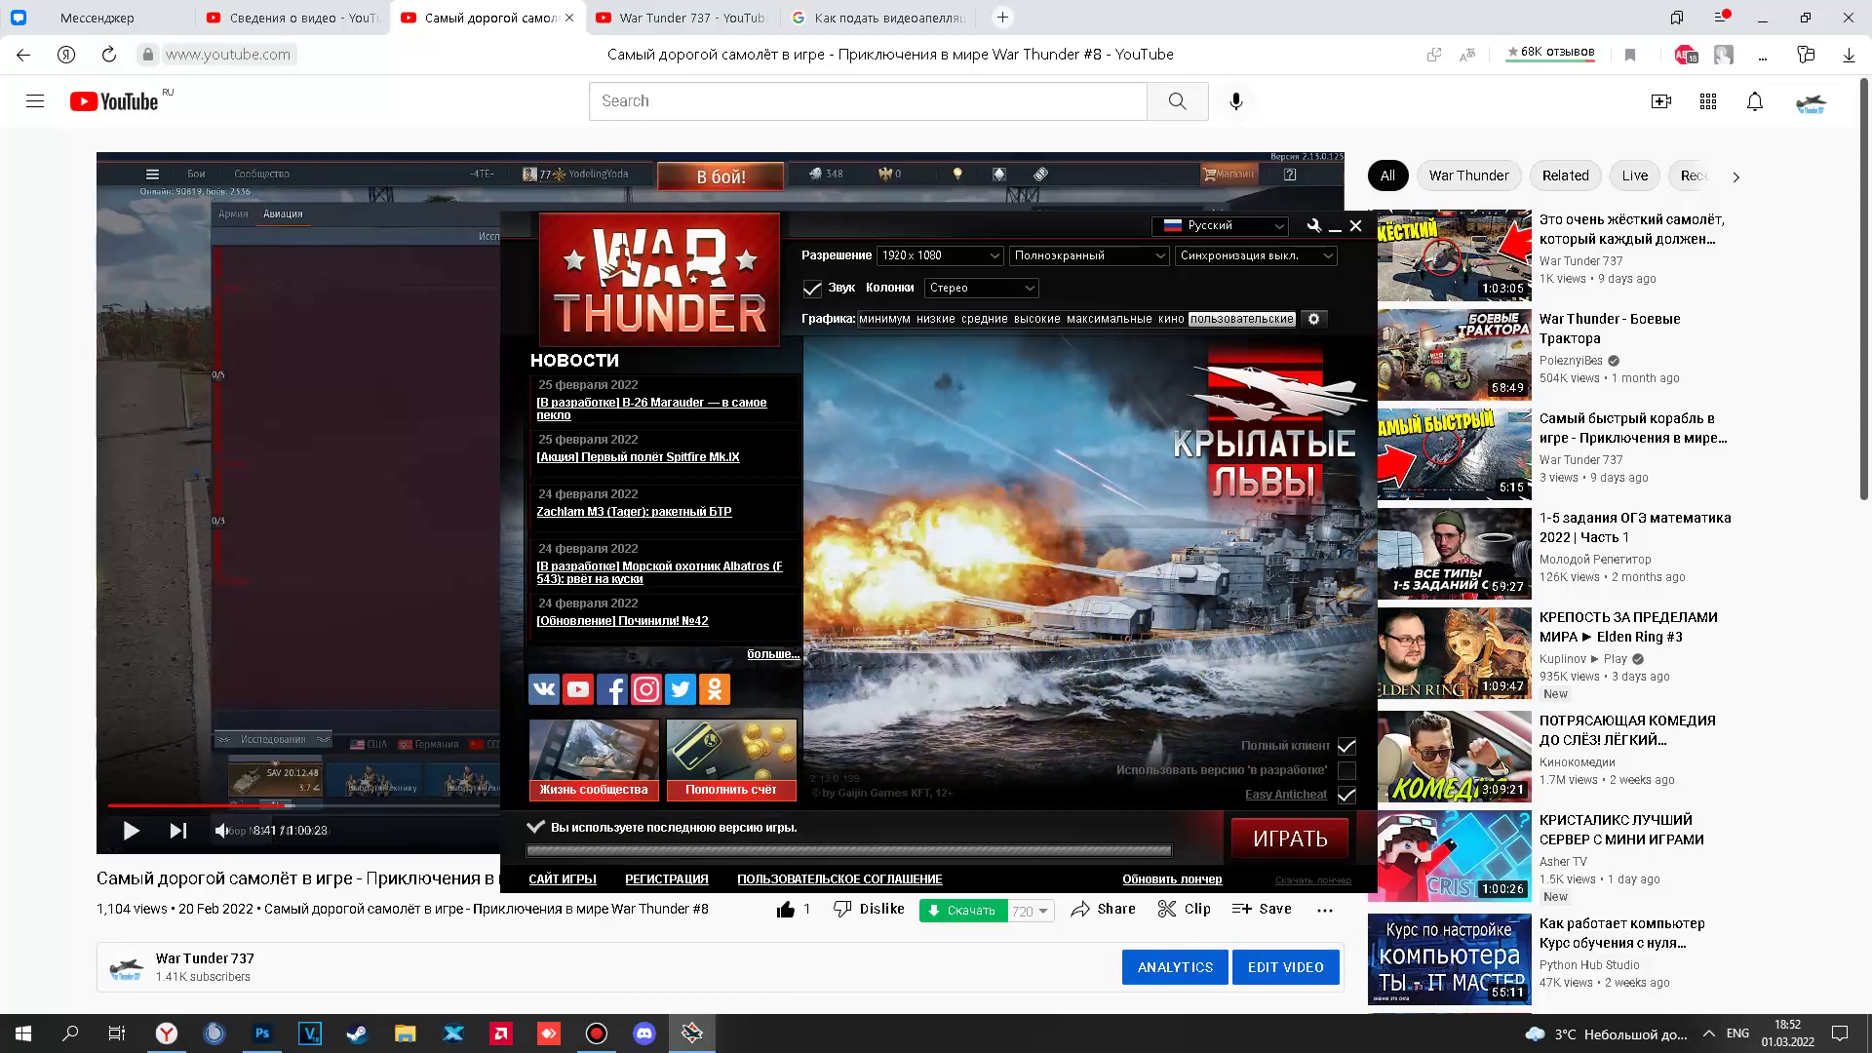
click(1290, 837)
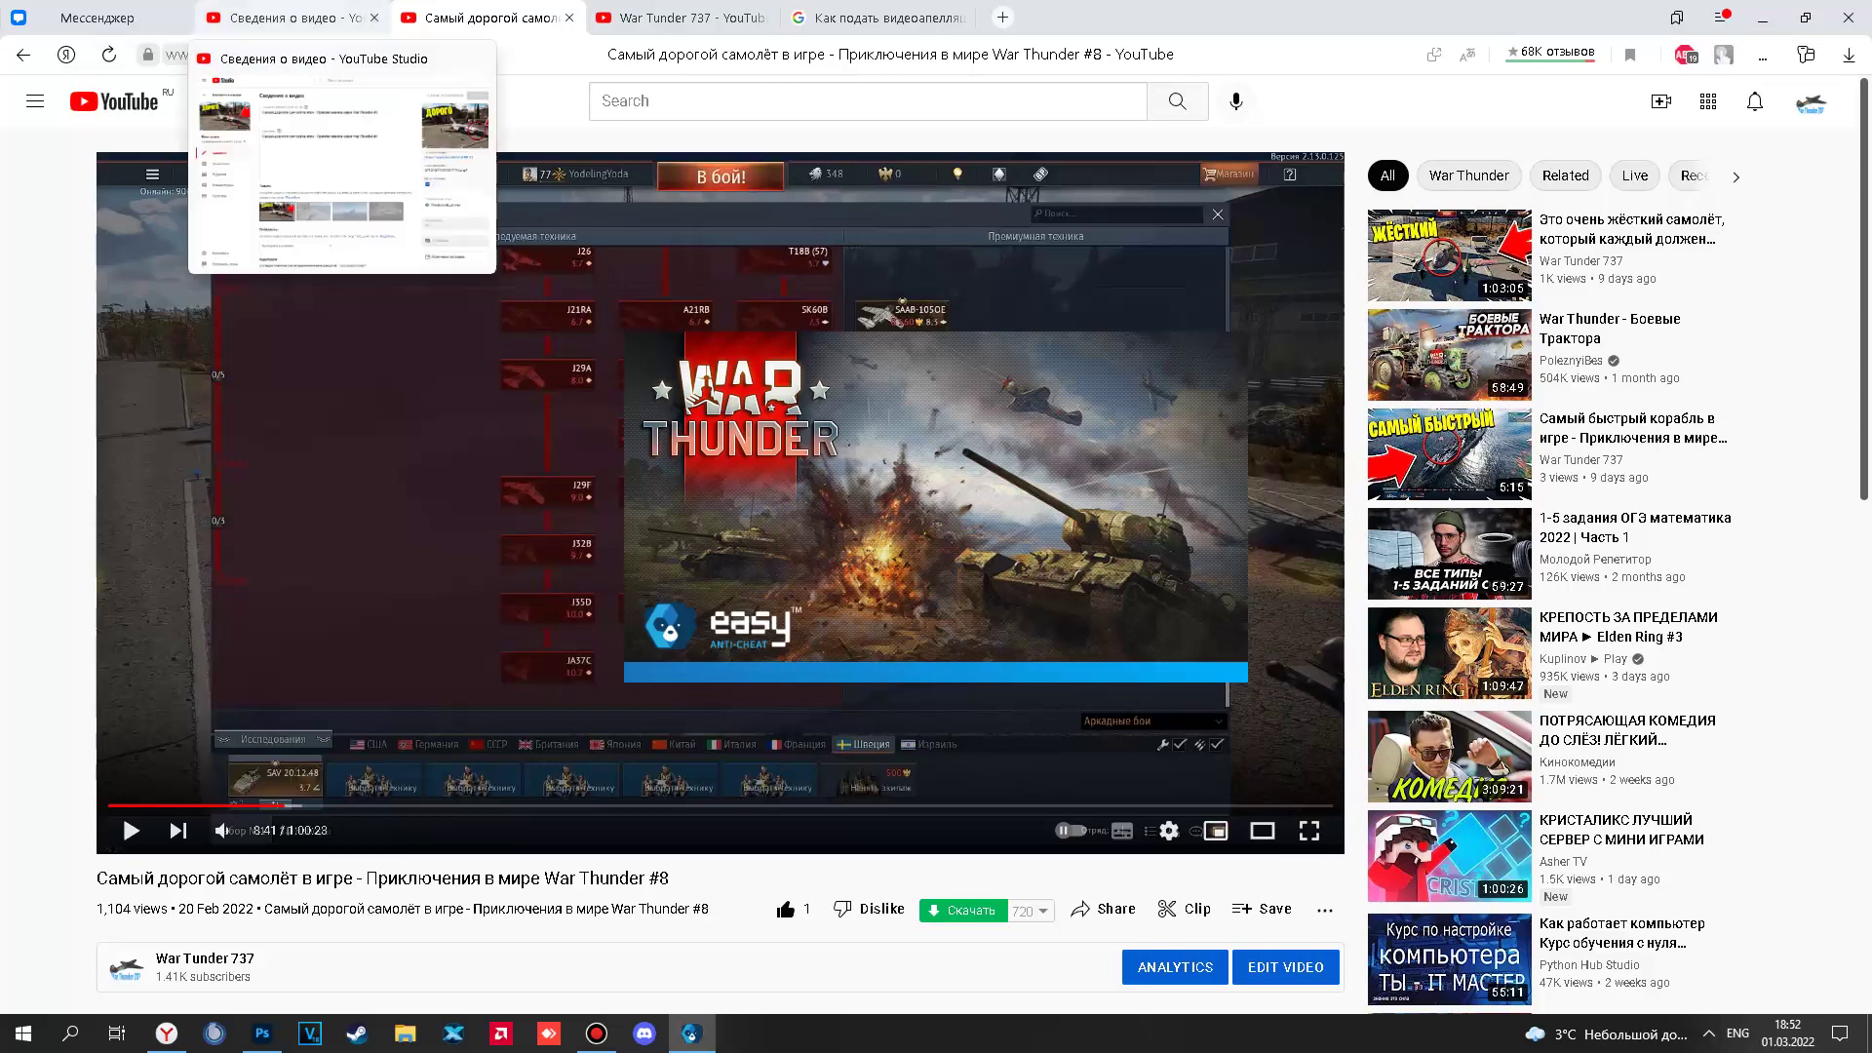
Open the #7 video's details from Studio's content list, then go back to the list.
click(286, 19)
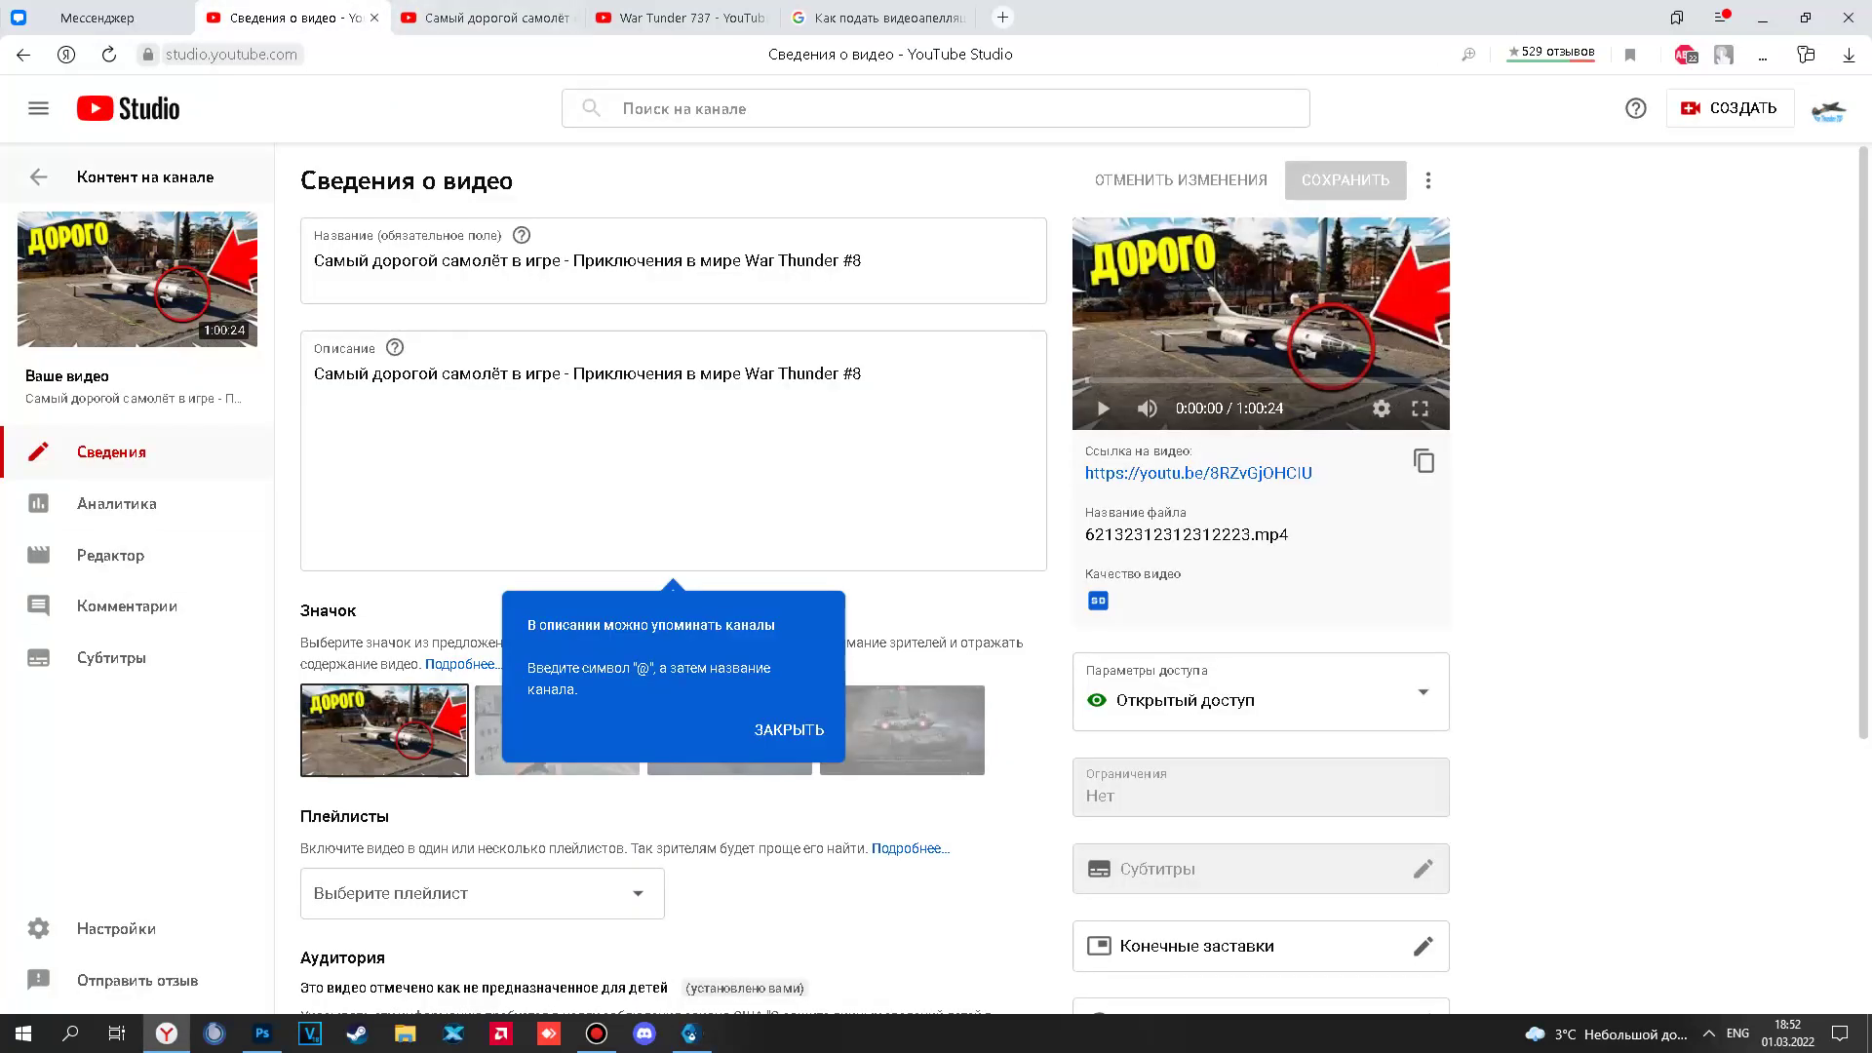
click(38, 178)
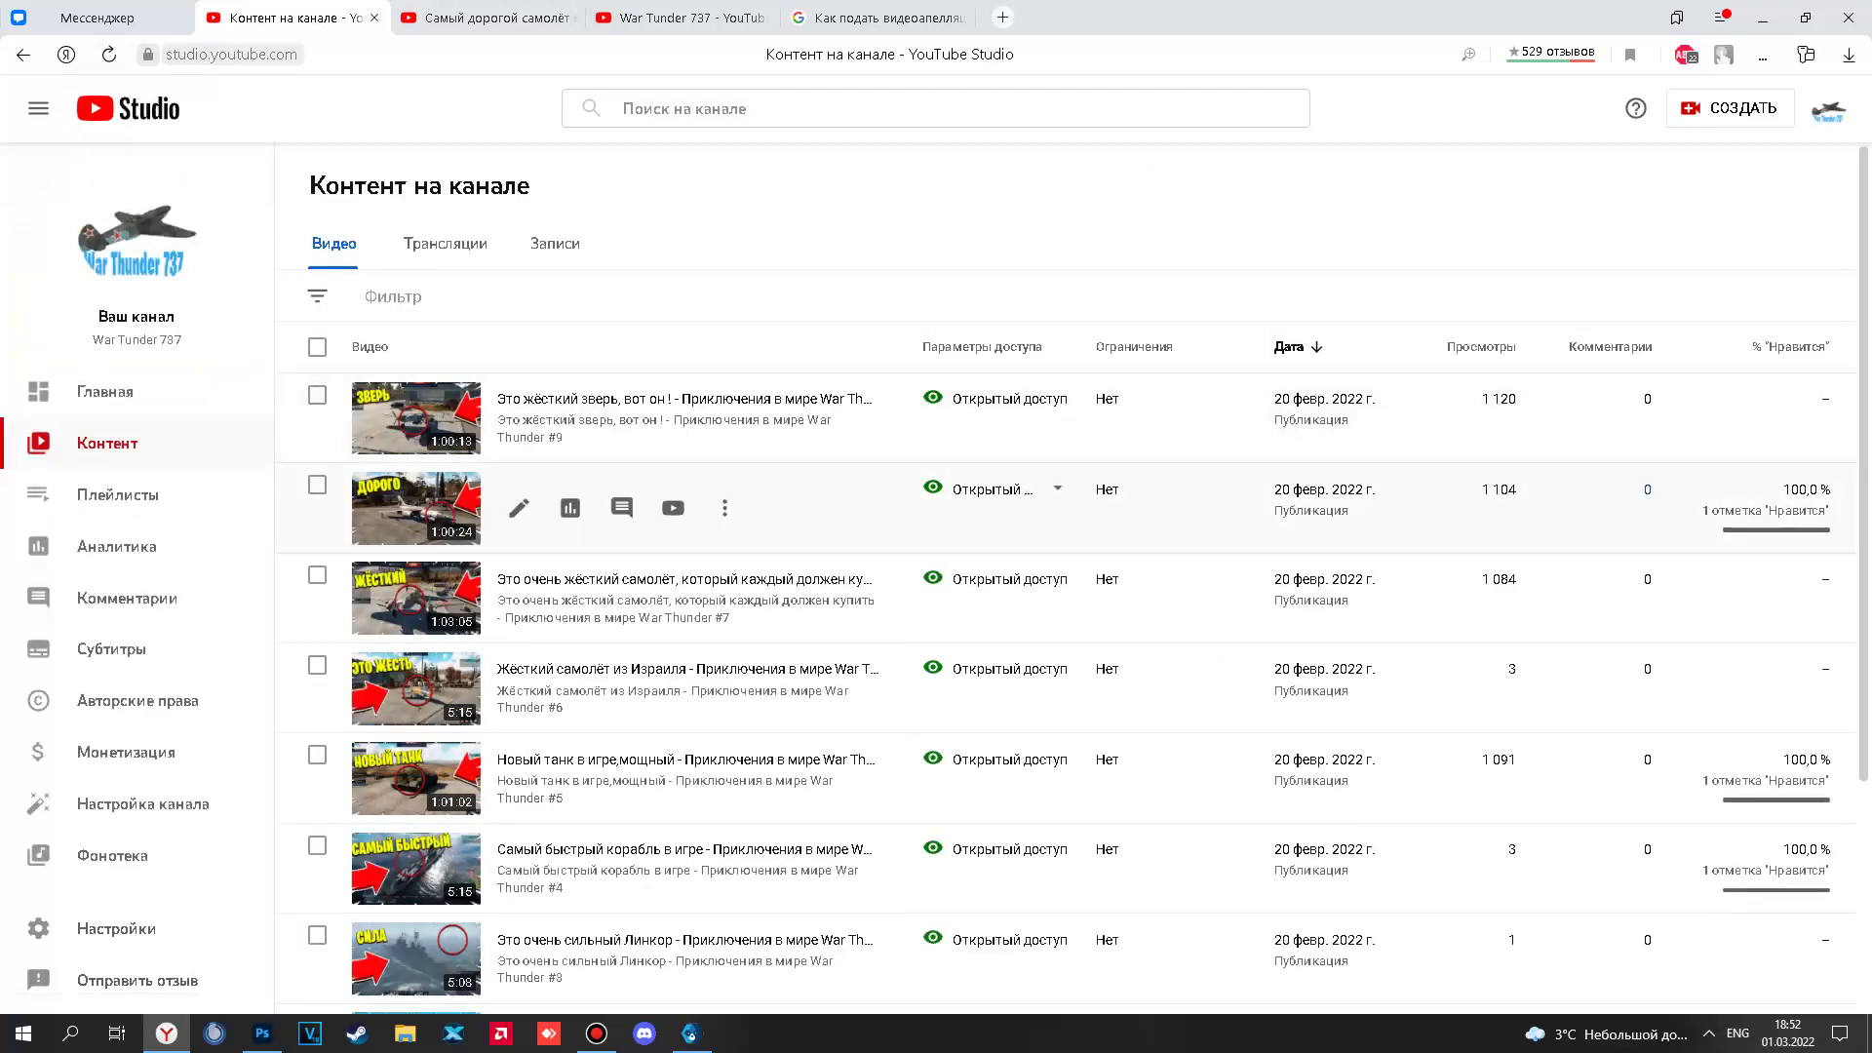
click(658, 579)
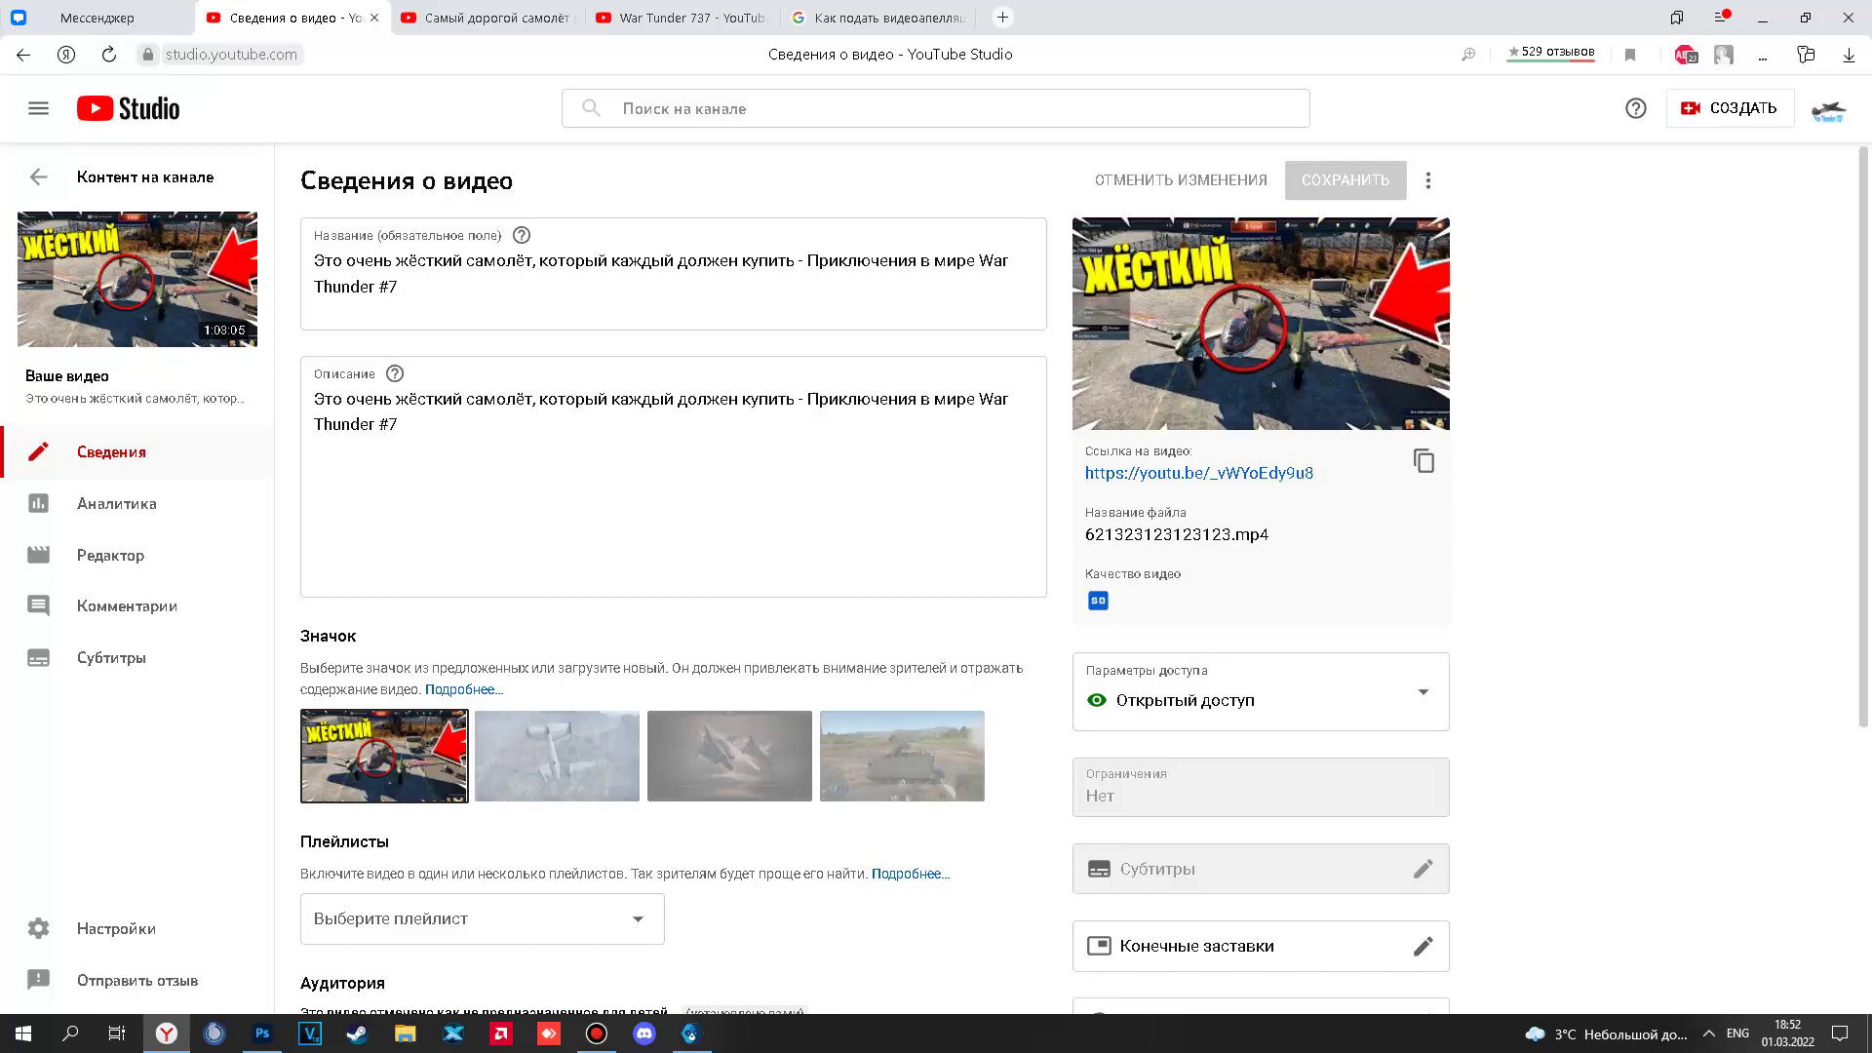
key(alt+Left)
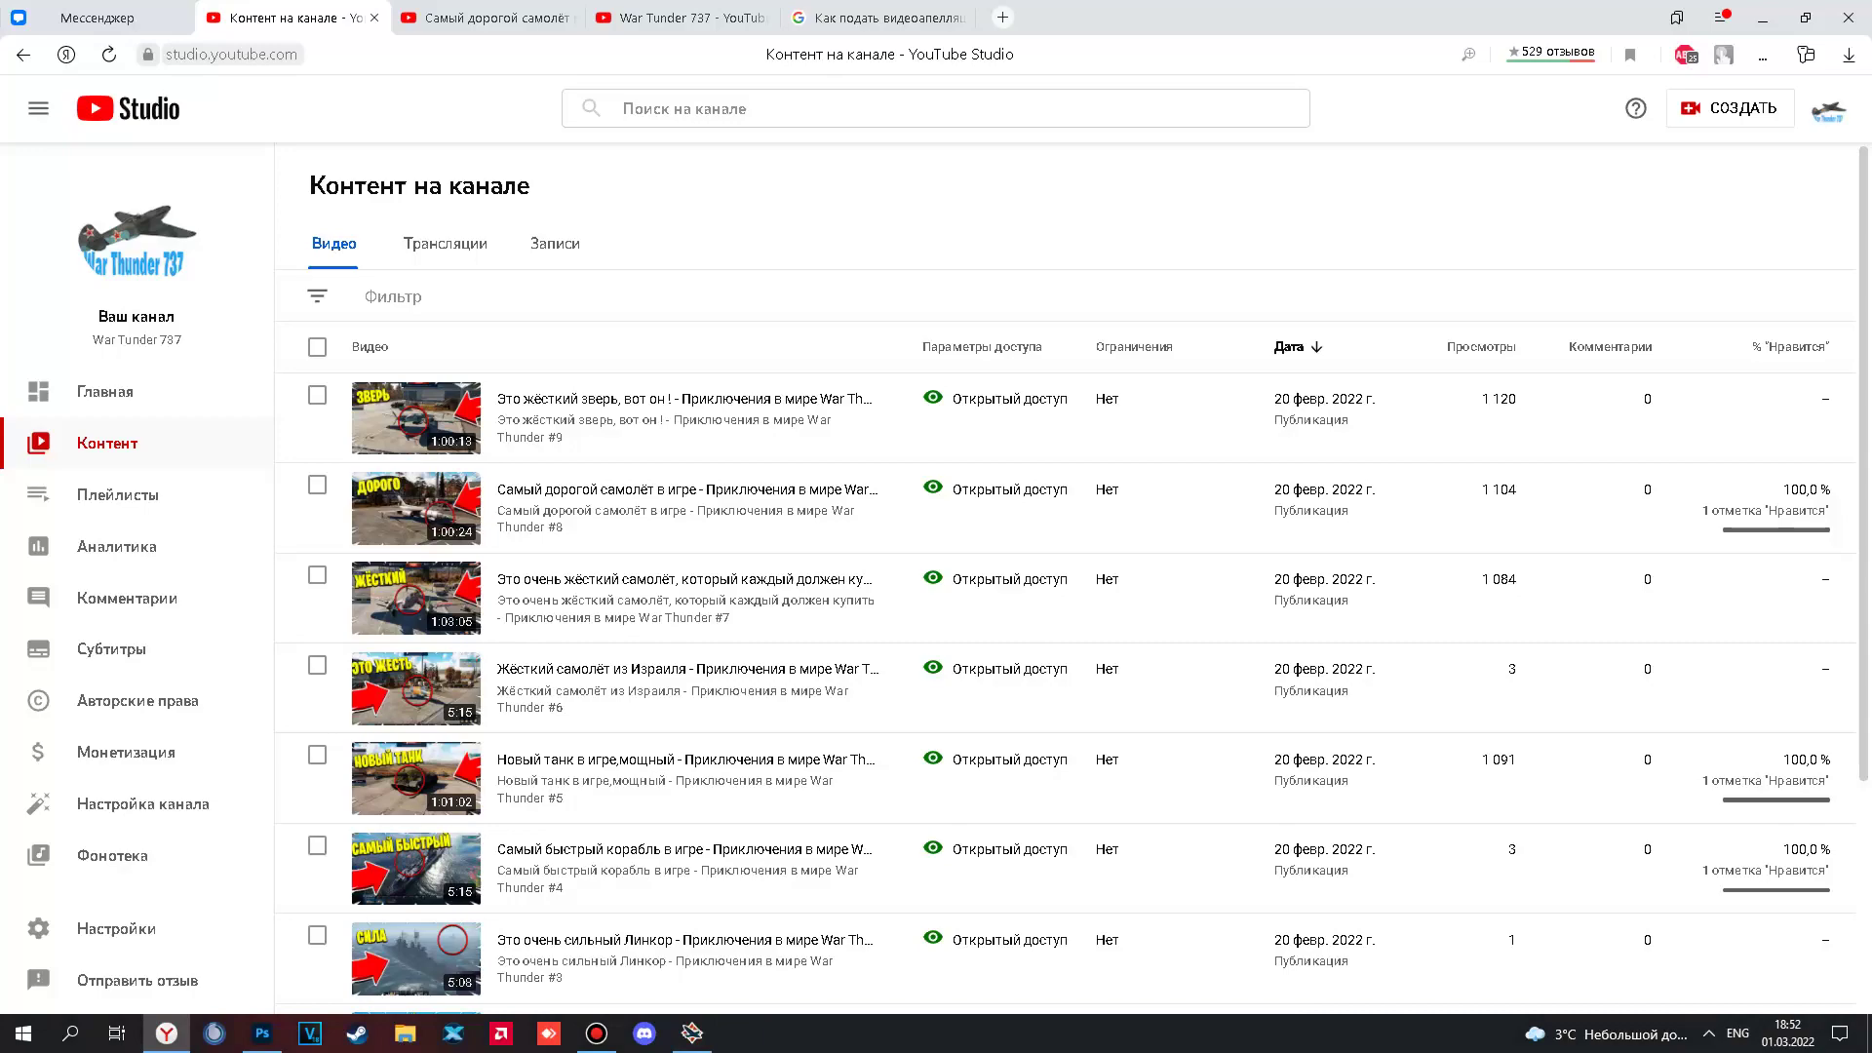
Sign in, claim the day-one +10% booster reward, and dismiss the premium-expired prompt.
click(691, 1033)
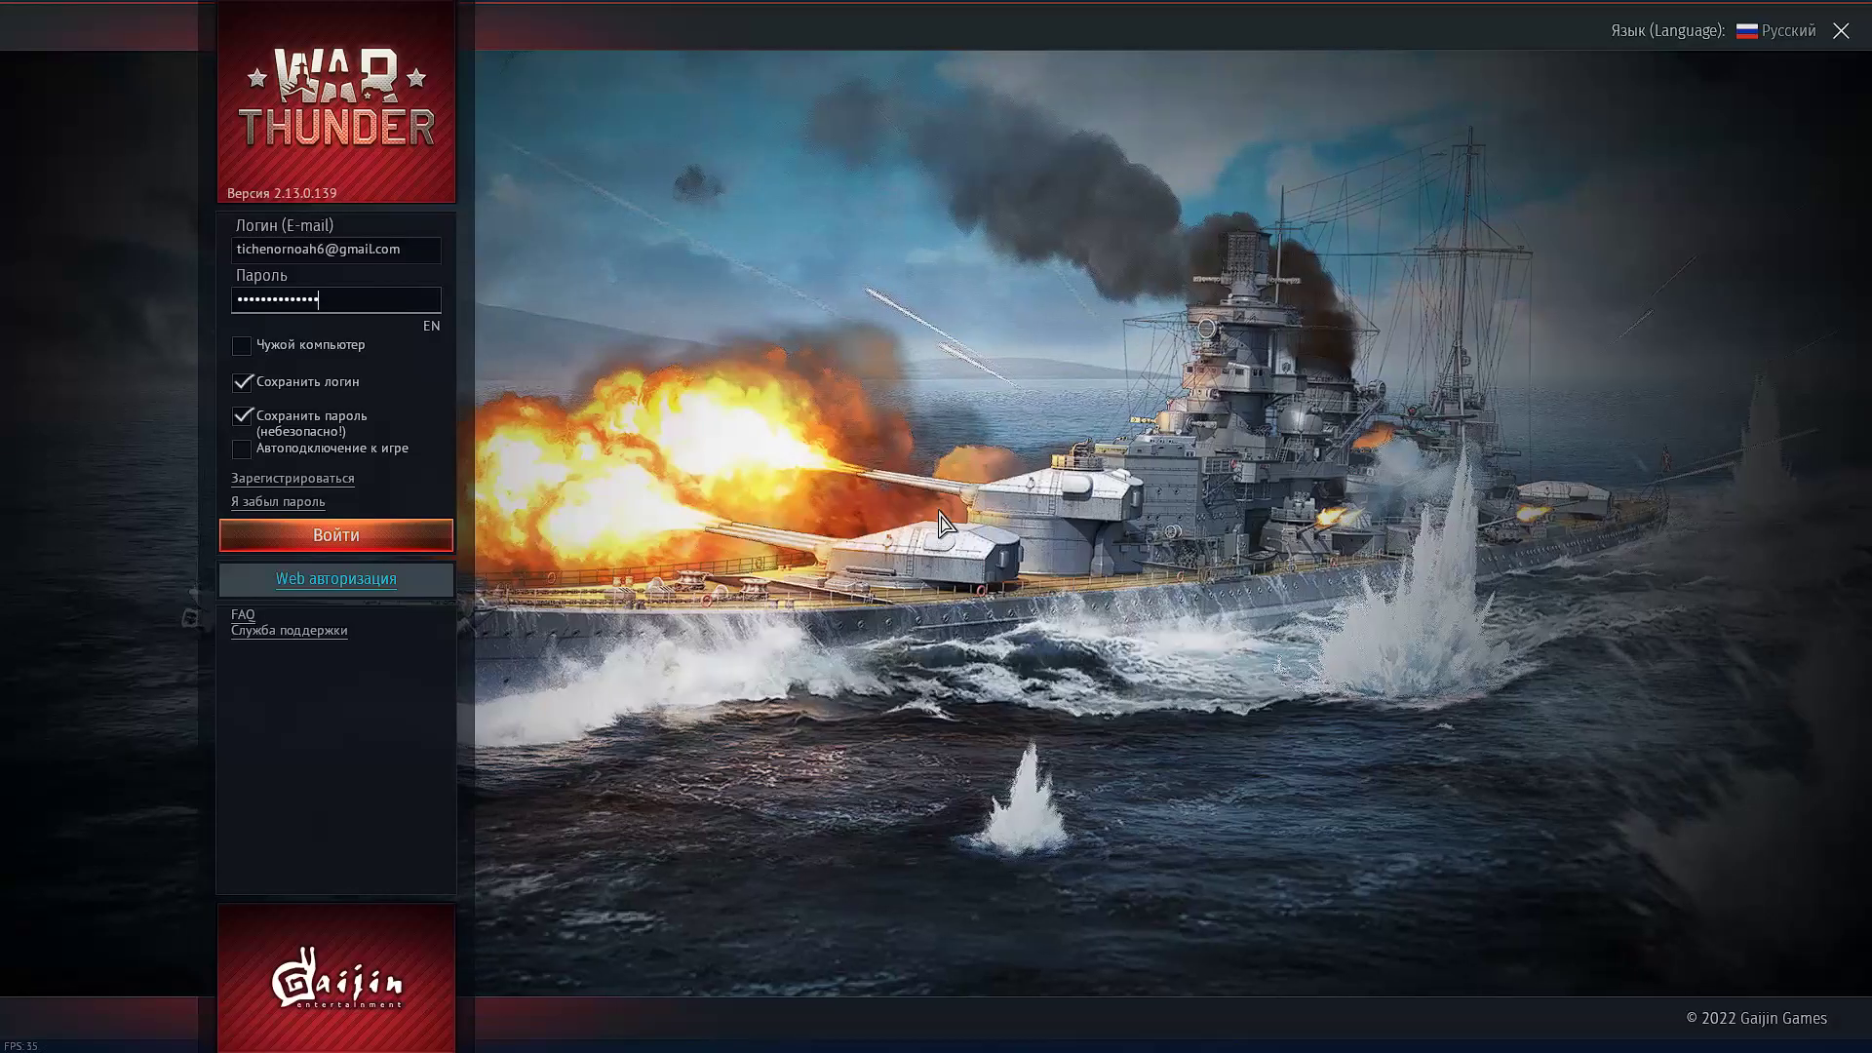
click(336, 537)
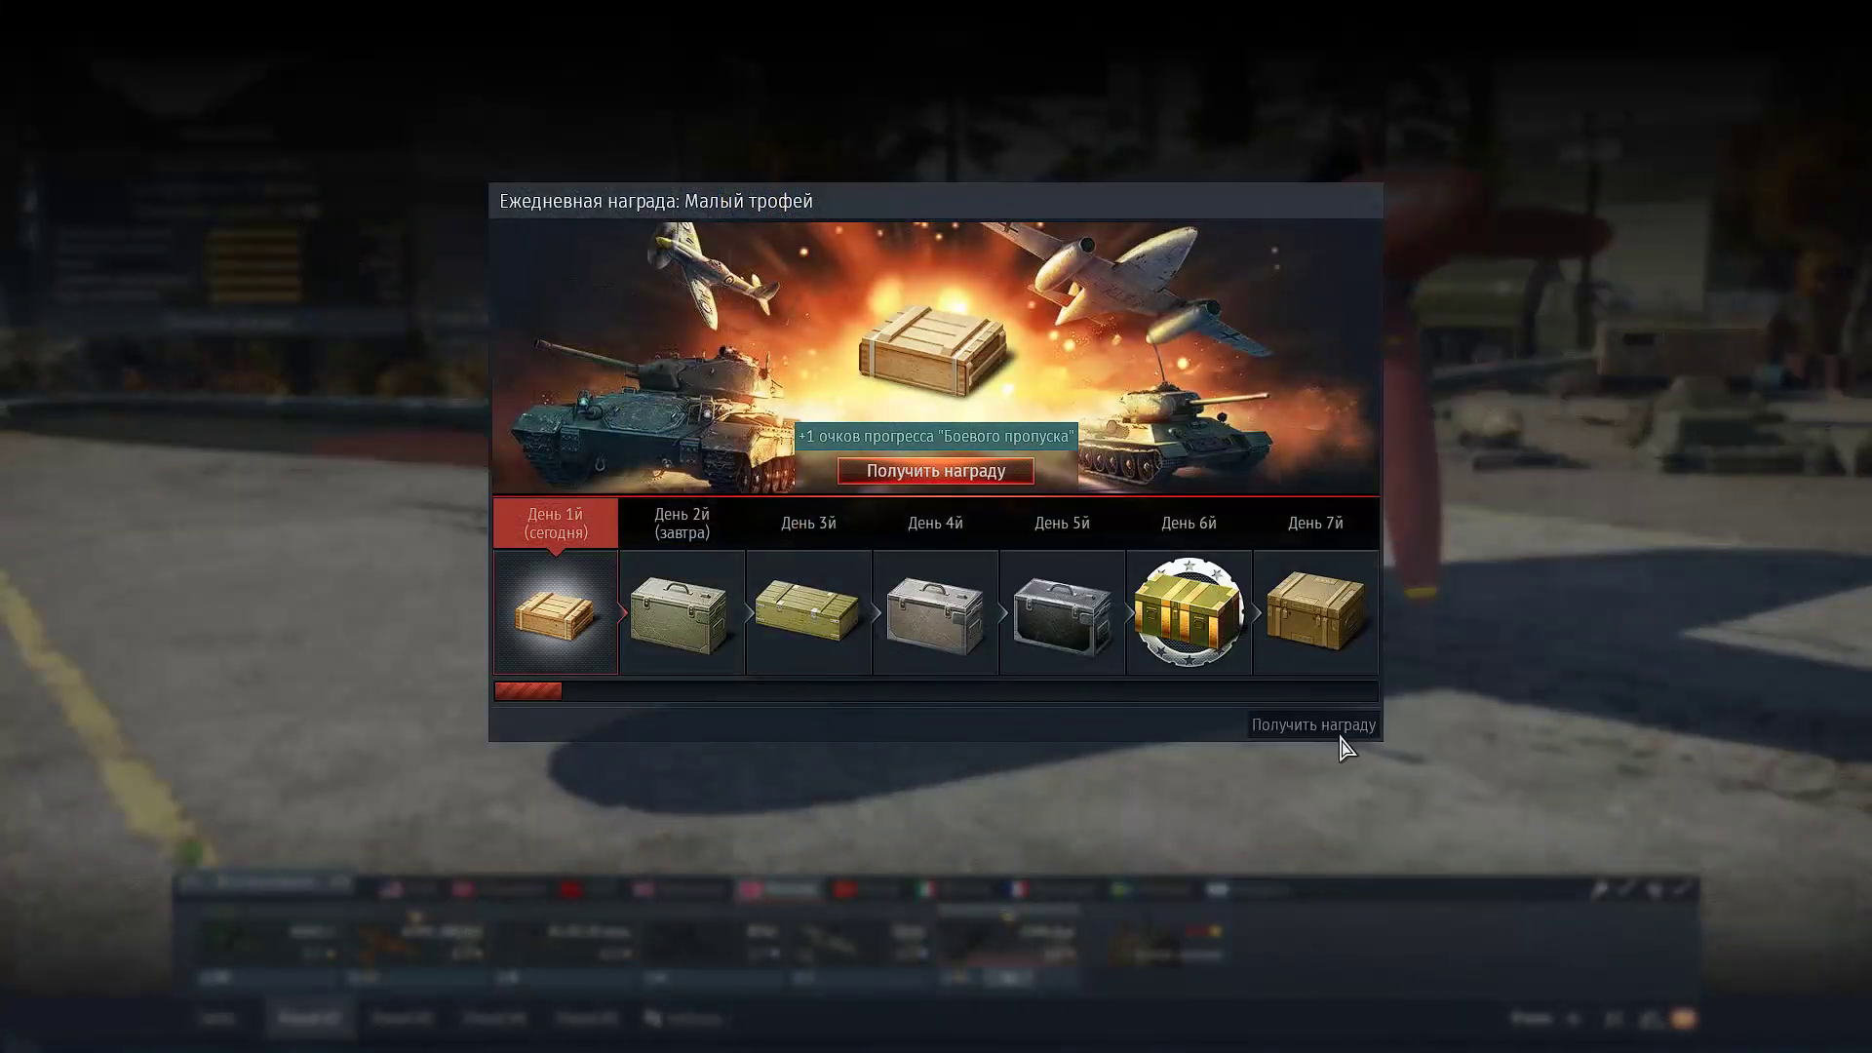
click(1313, 724)
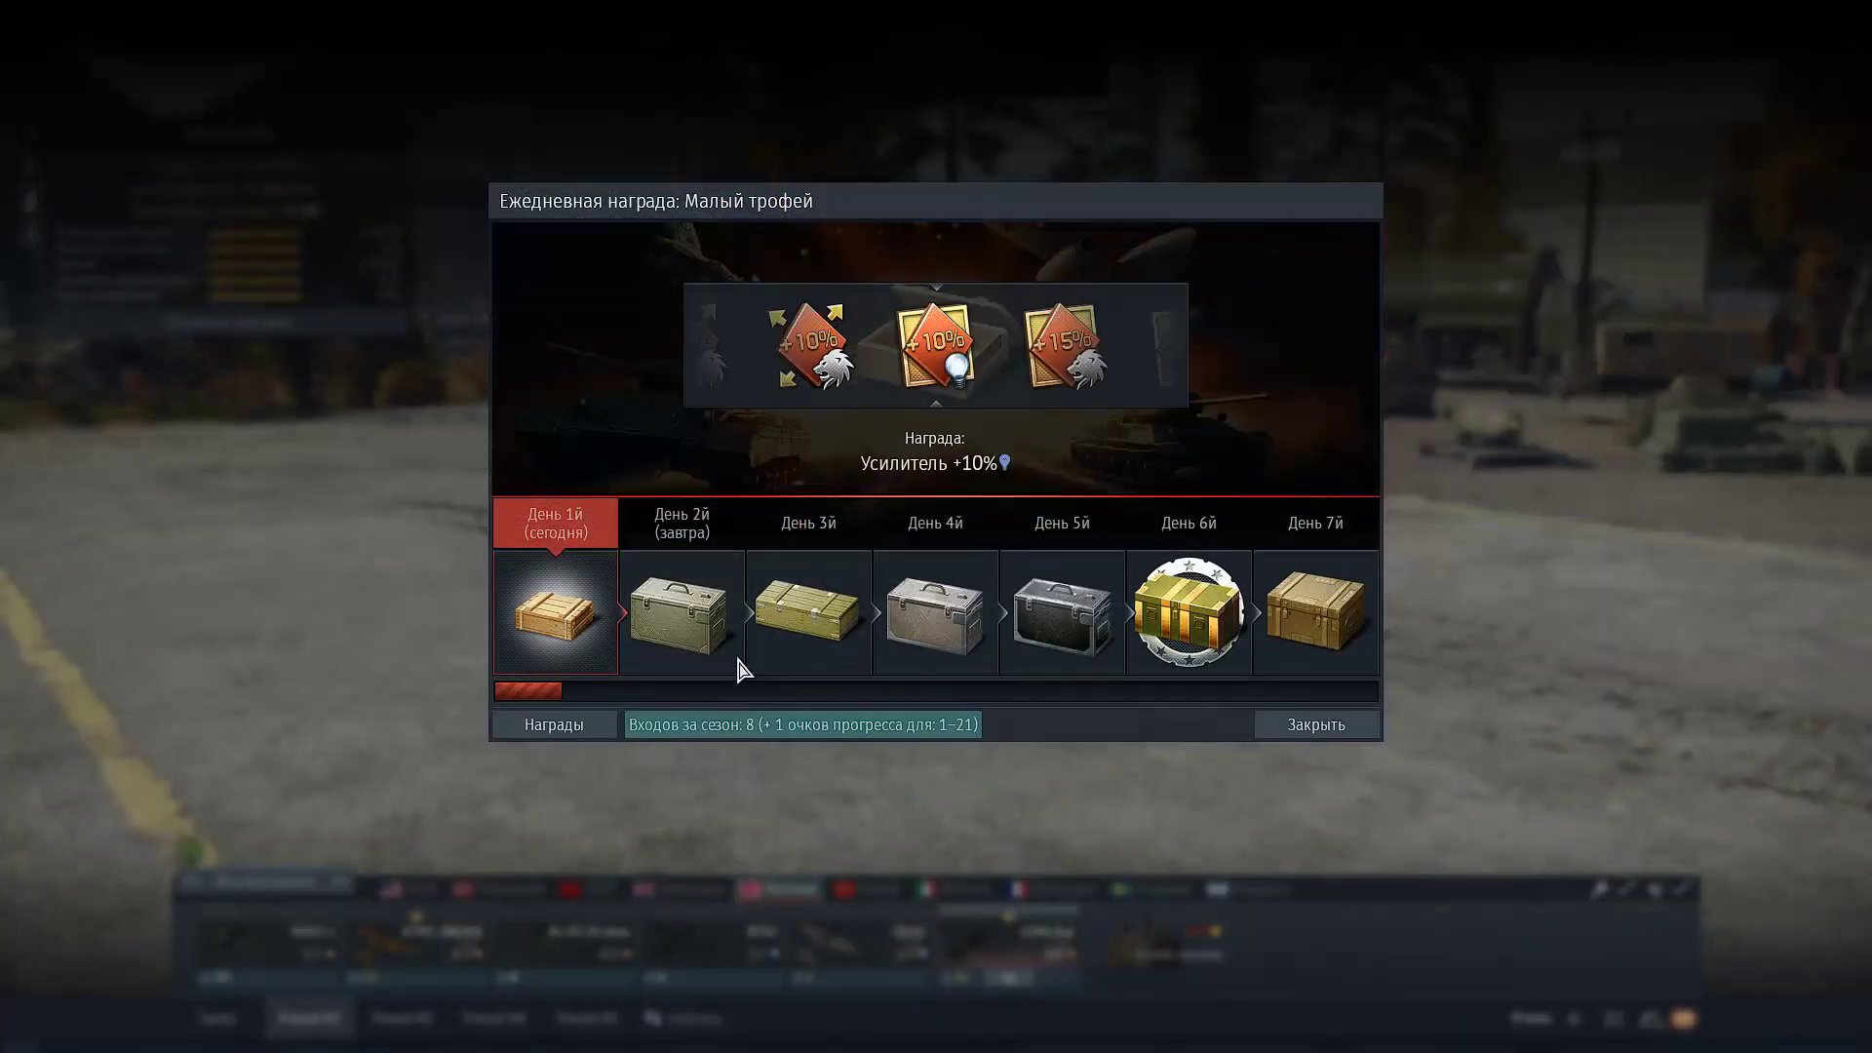
click(542, 720)
key(Escape)
drag(937, 528, 761, 293)
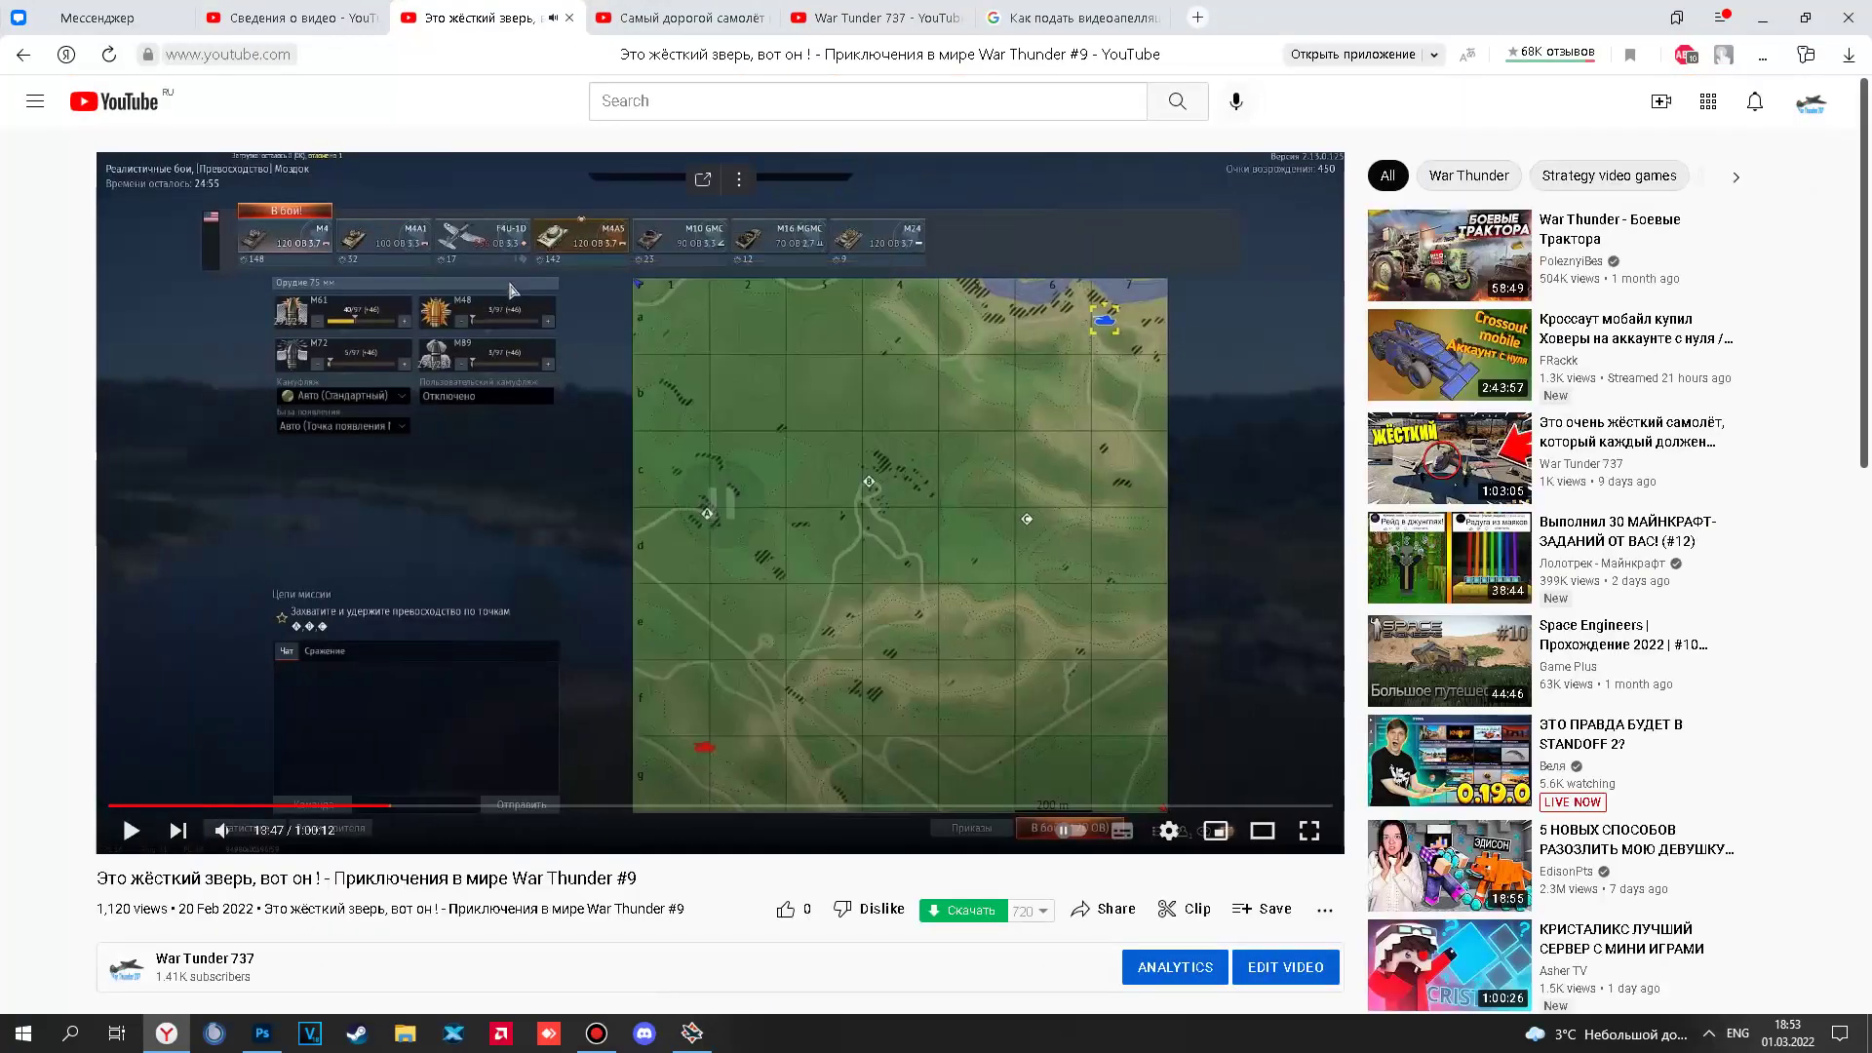
Seek the #9 video to the hangar footage at 26:21.
click(305, 805)
click(300, 805)
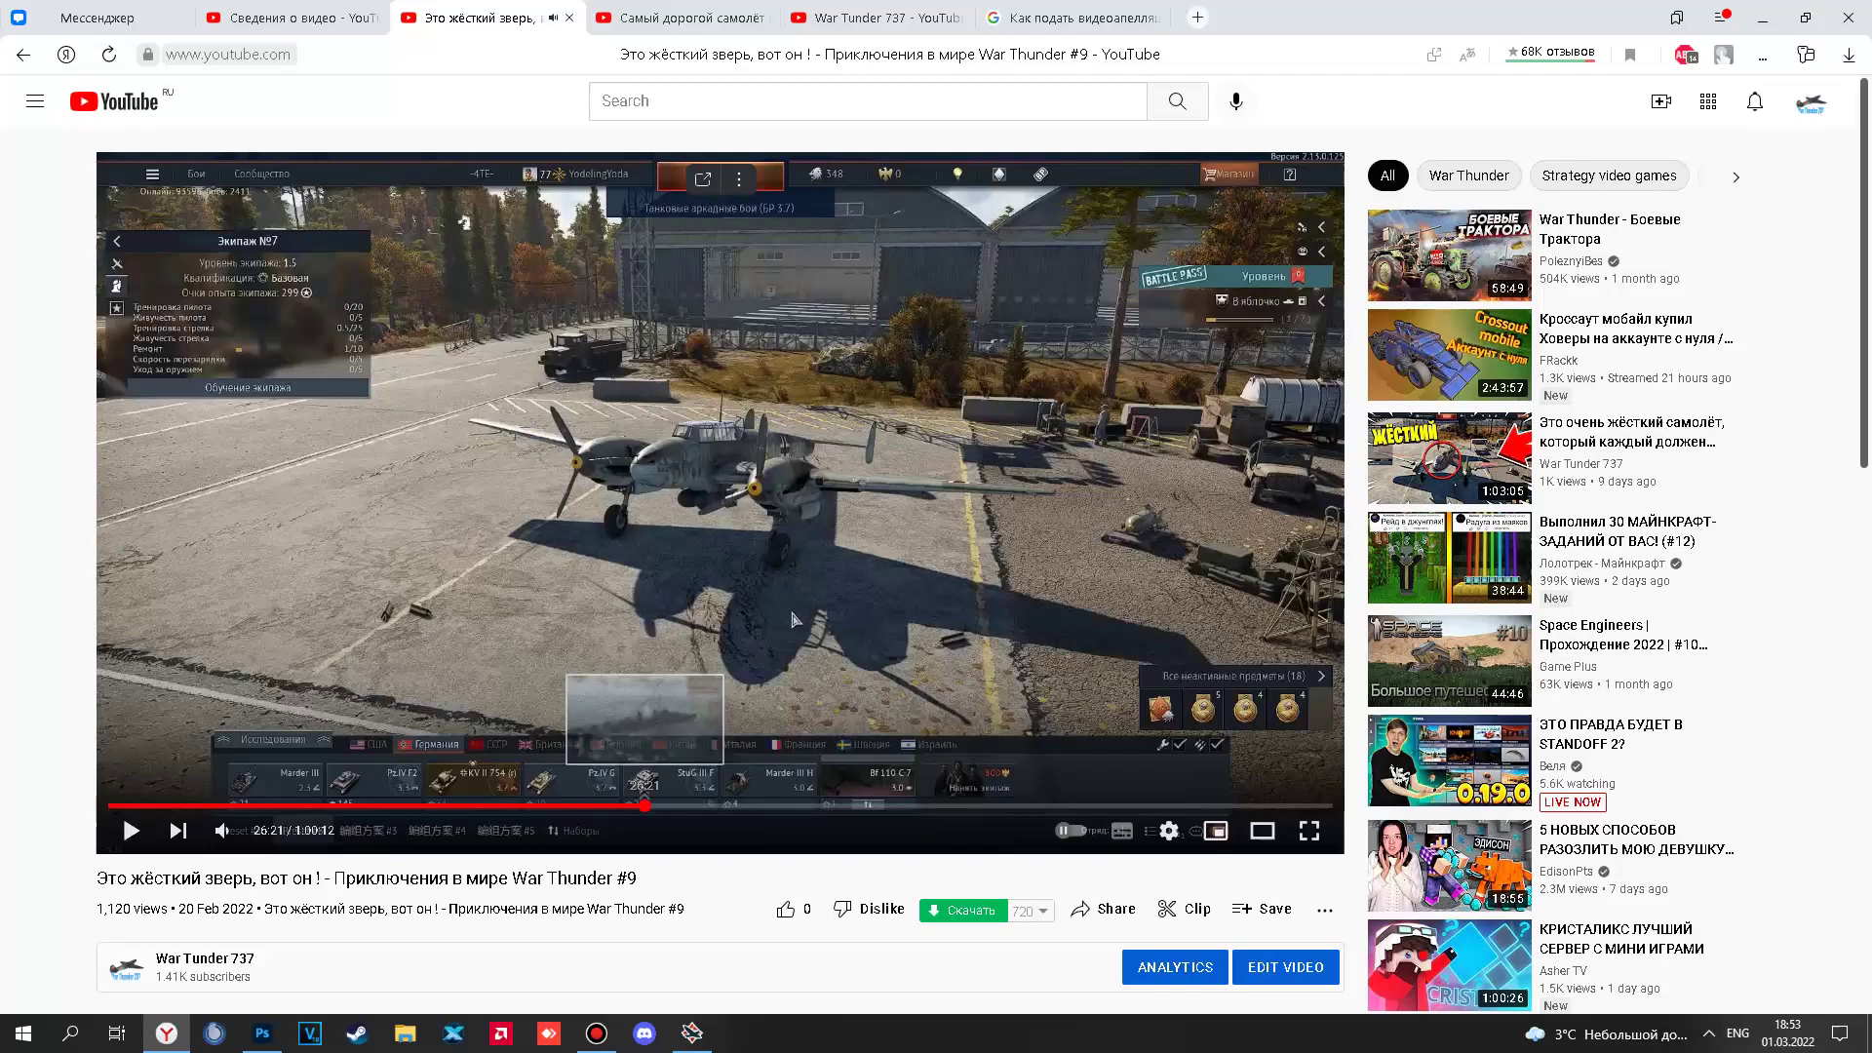
Return to the hangar and look over the tanks lineup and its research tree.
click(646, 805)
key(alt+Tab)
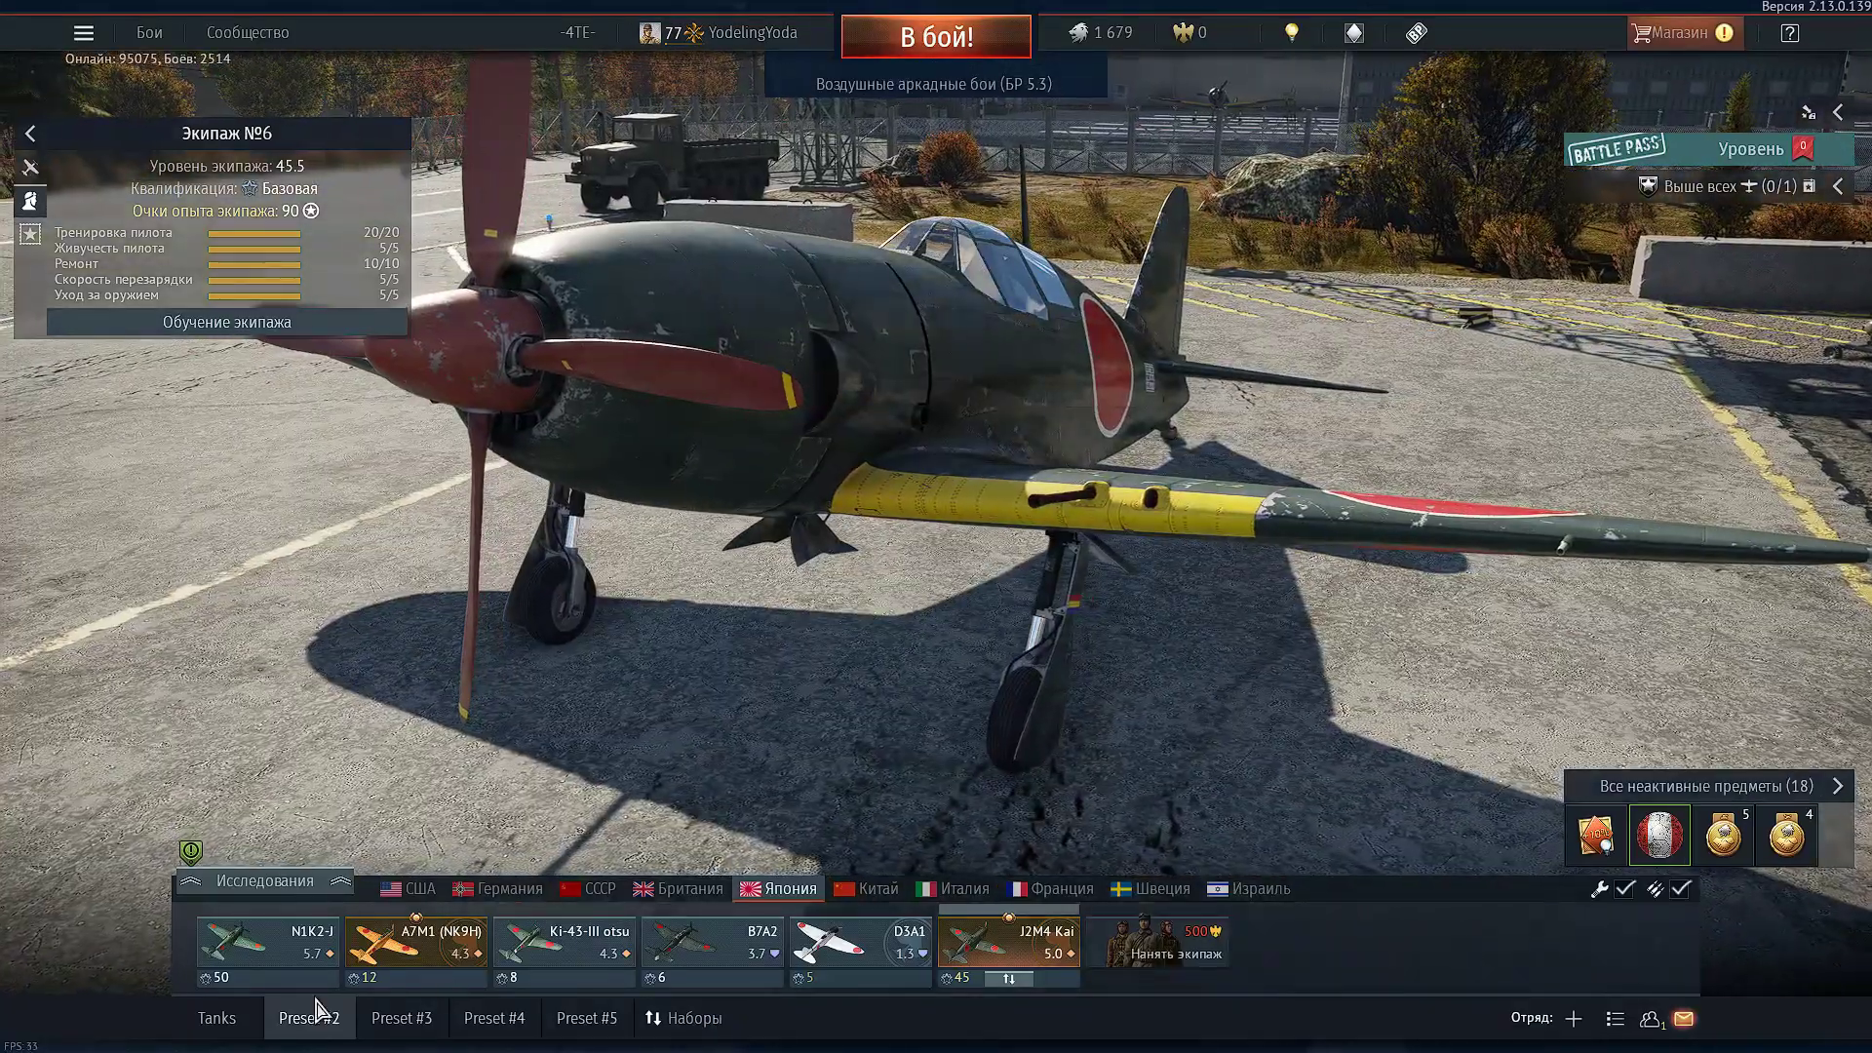
click(216, 1019)
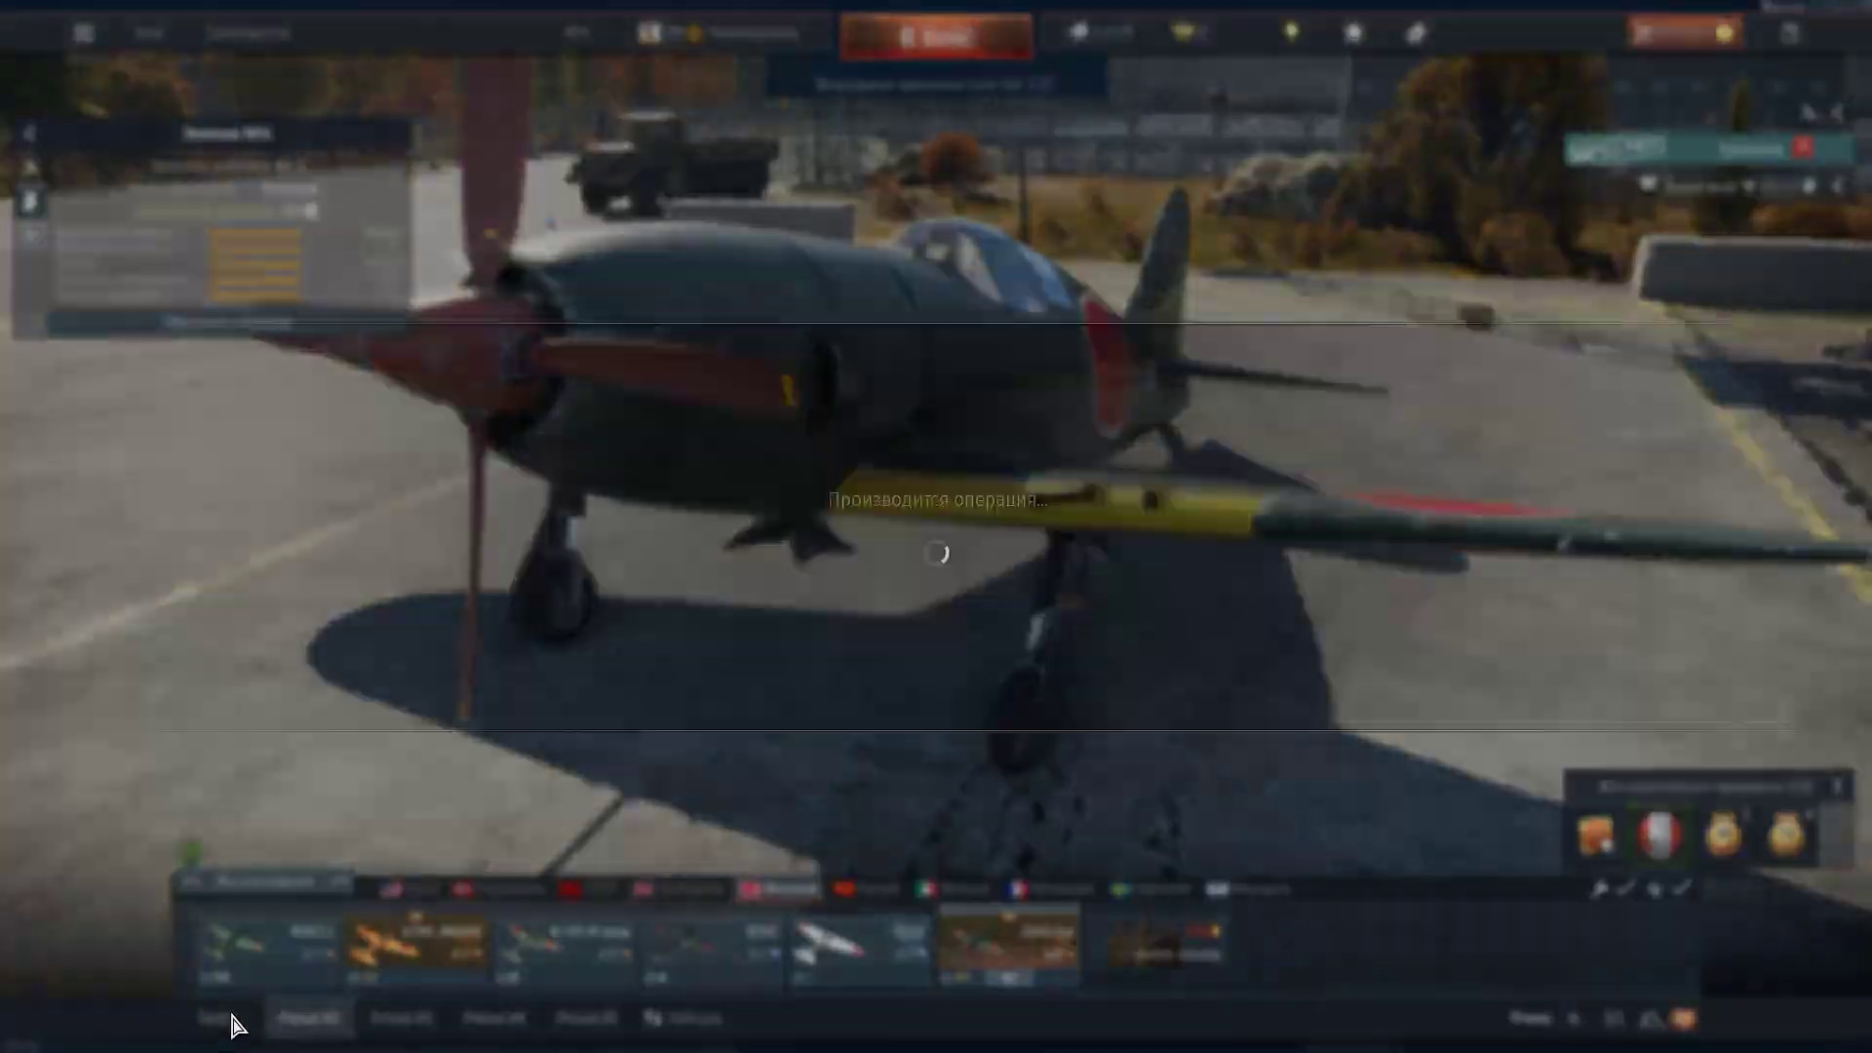
click(264, 881)
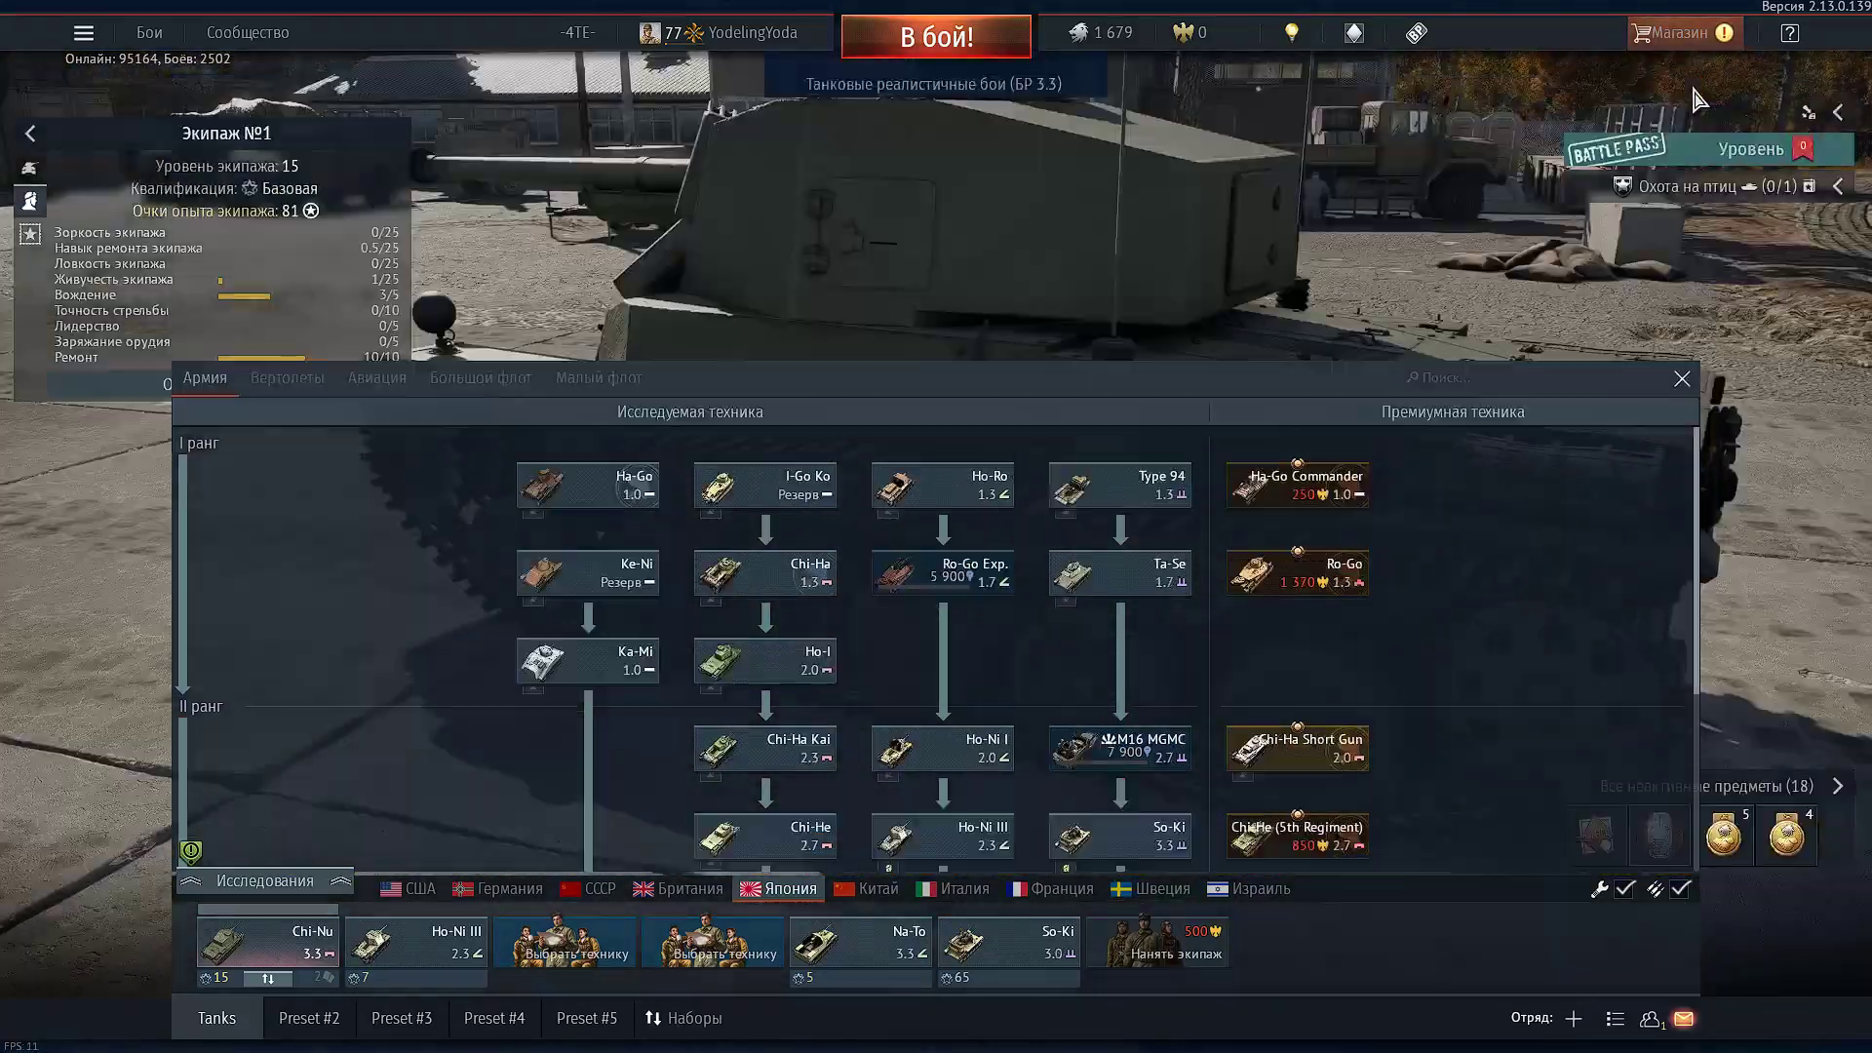
key(Escape)
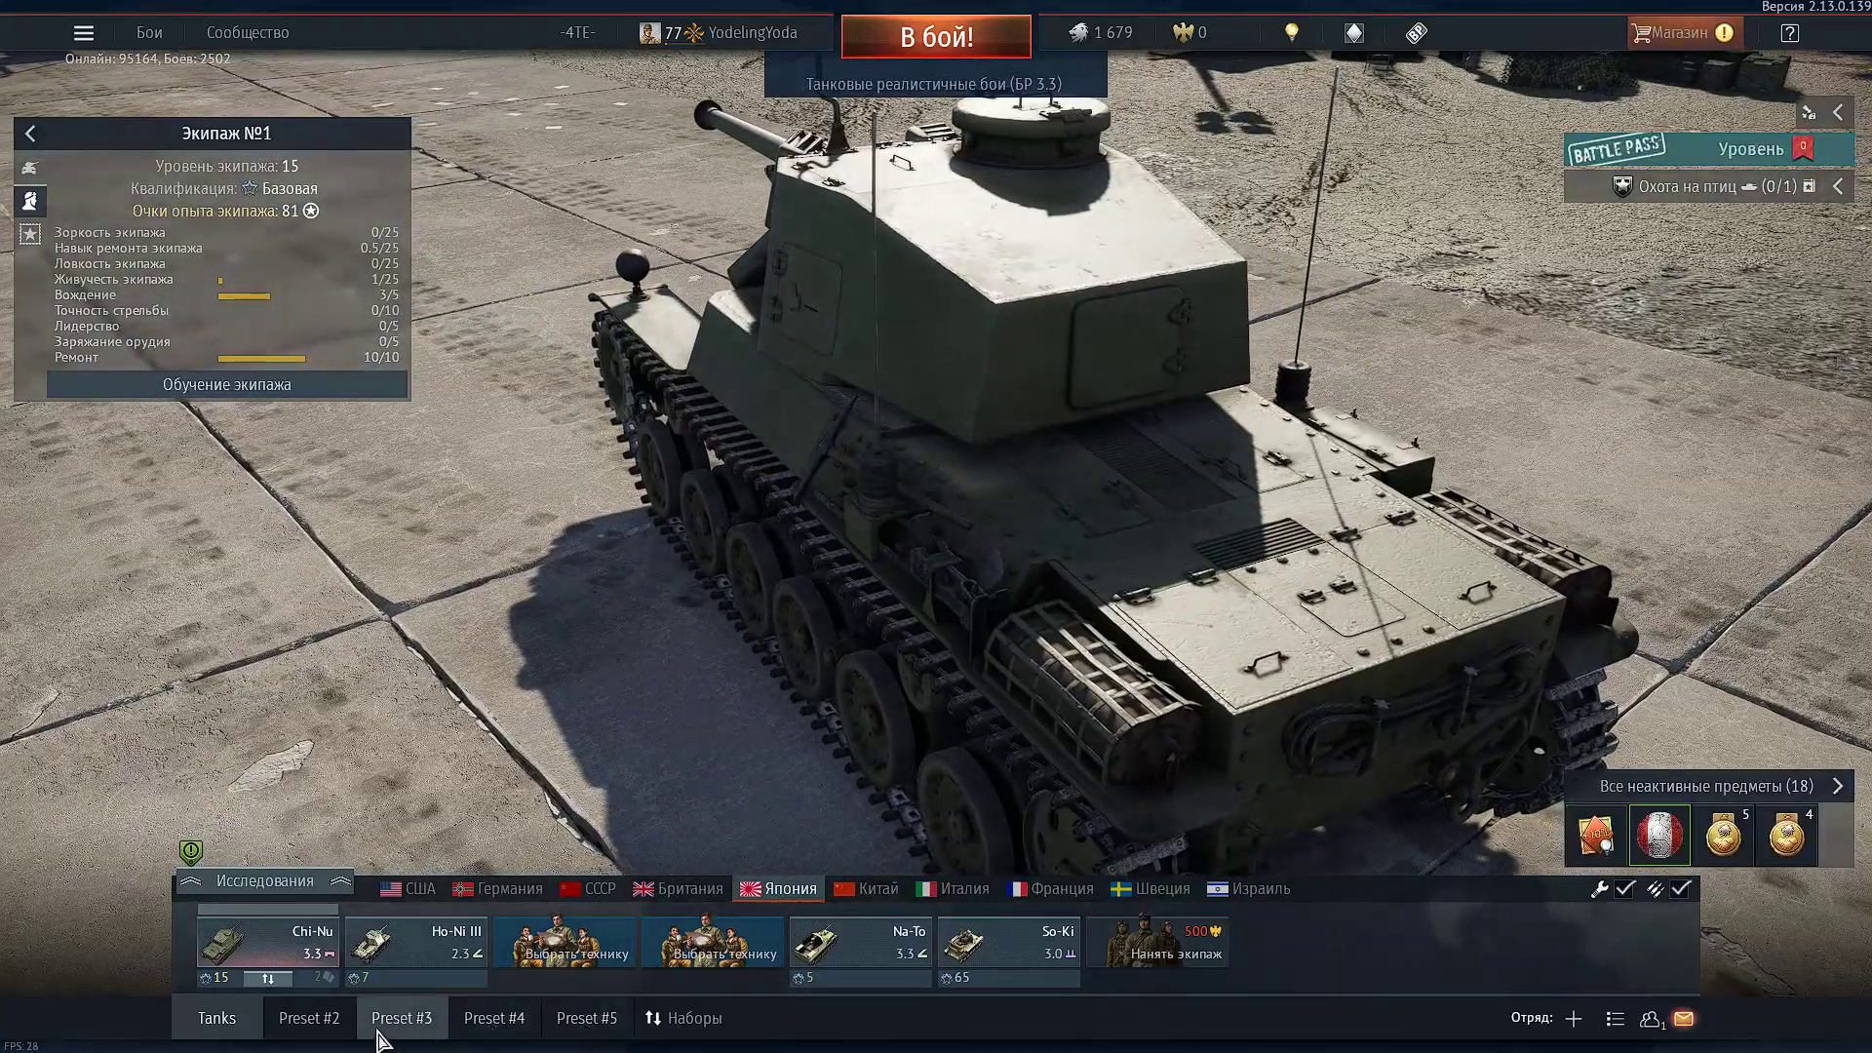
View the Preset #3 aircraft, then switch to the Soviet Preset #4 lineup led by the La-5FN.
click(402, 1019)
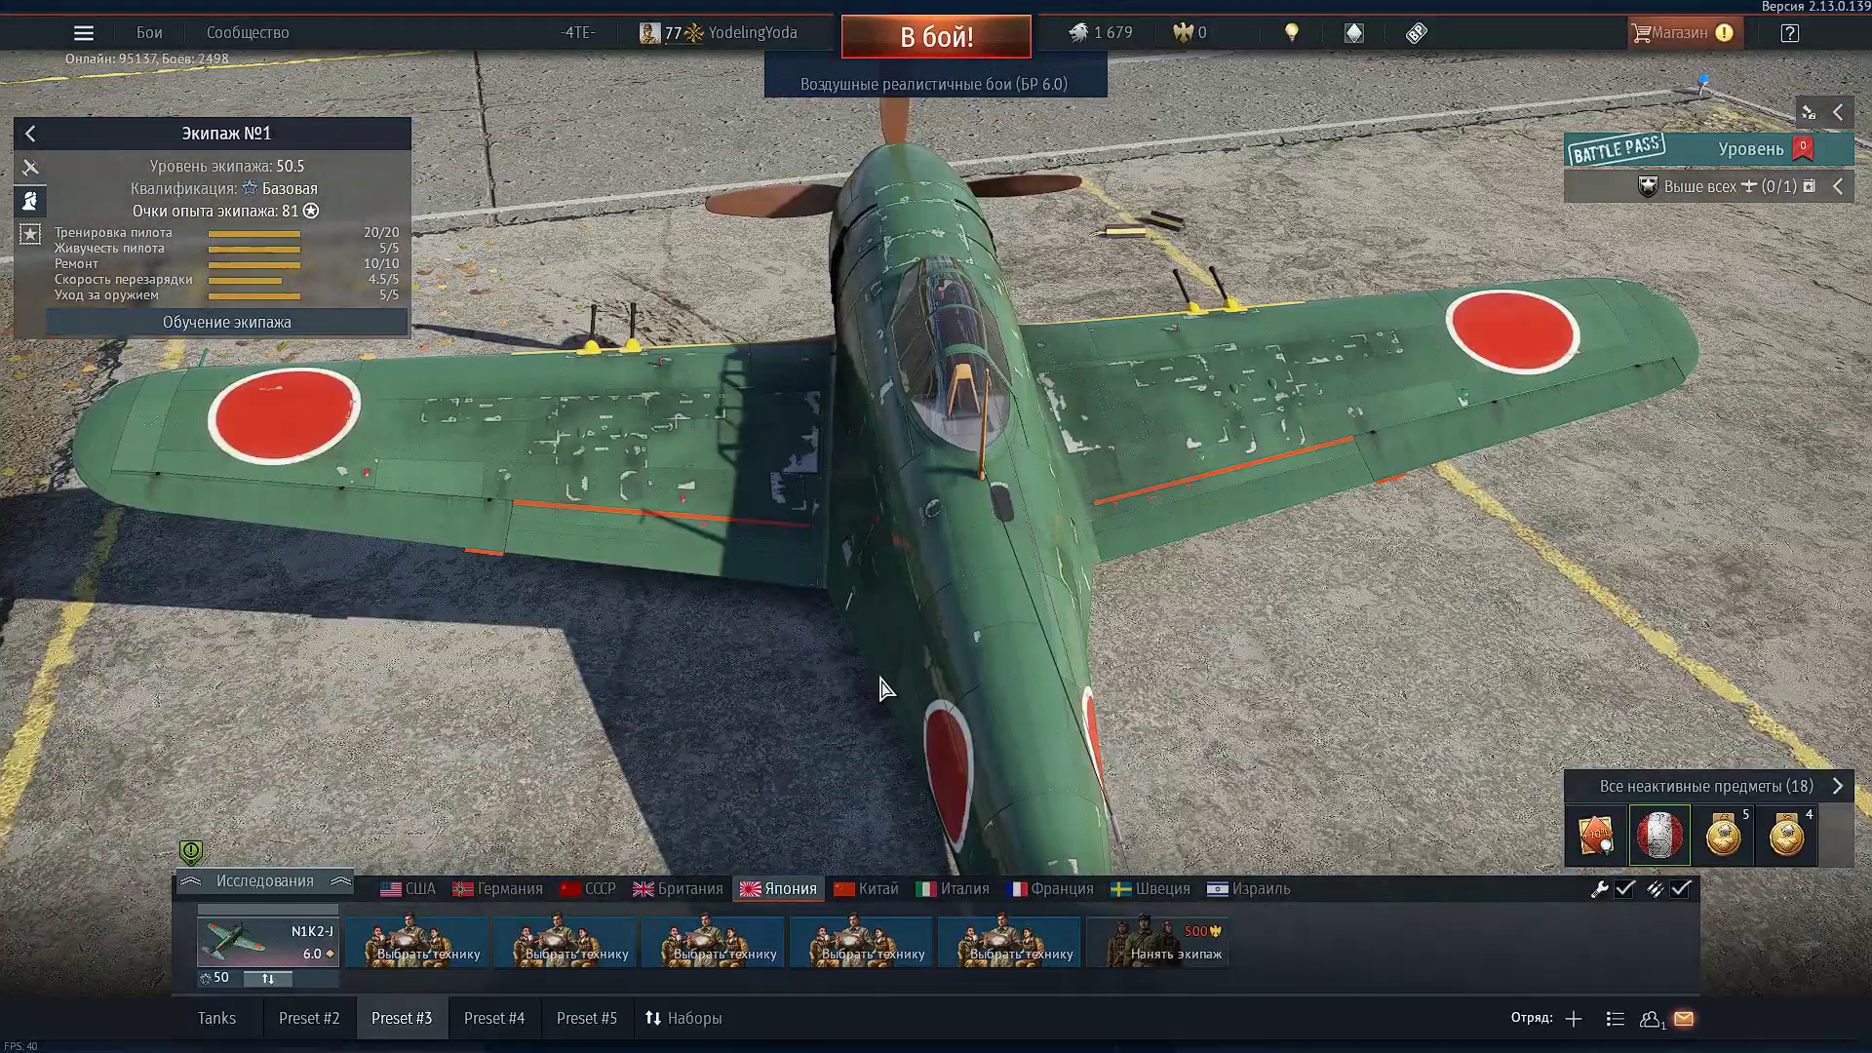
mouse_move(883, 690)
mouse_down()
mouse_move(1075, 485)
mouse_move(1044, 469)
mouse_move(764, 530)
mouse_up()
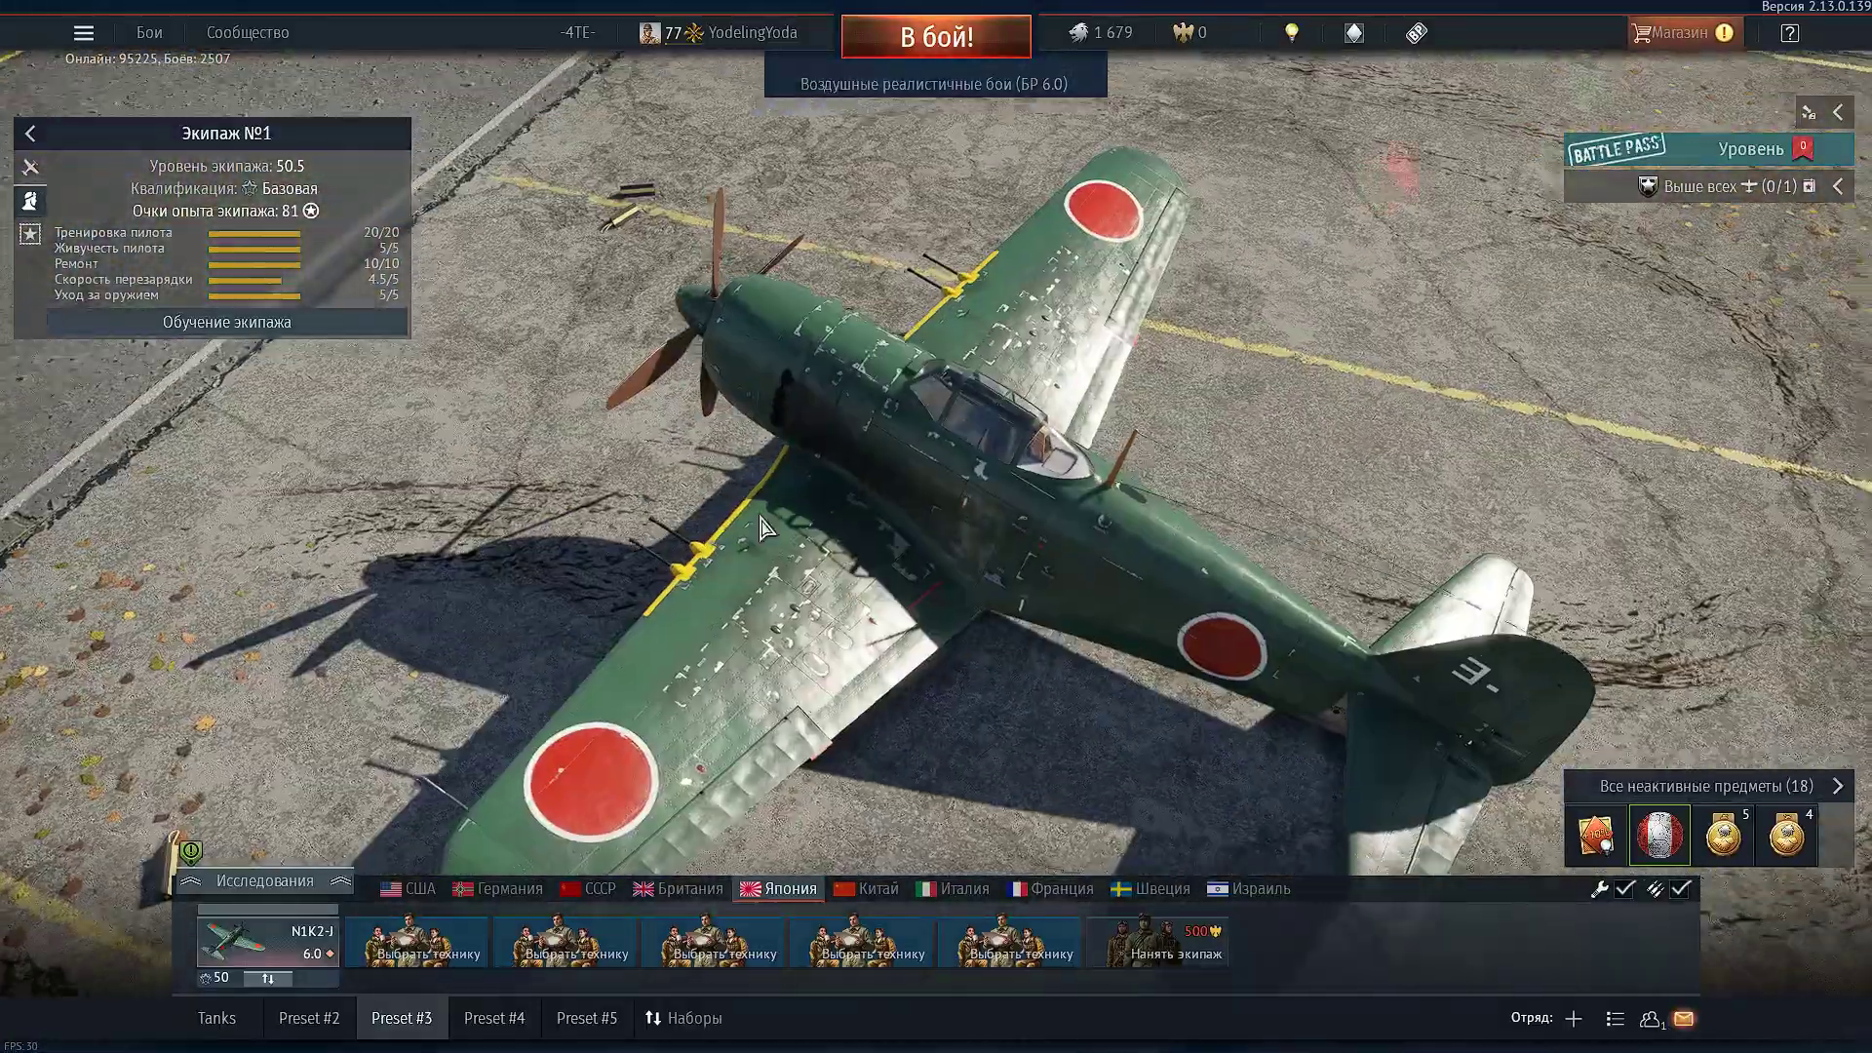
click(495, 1018)
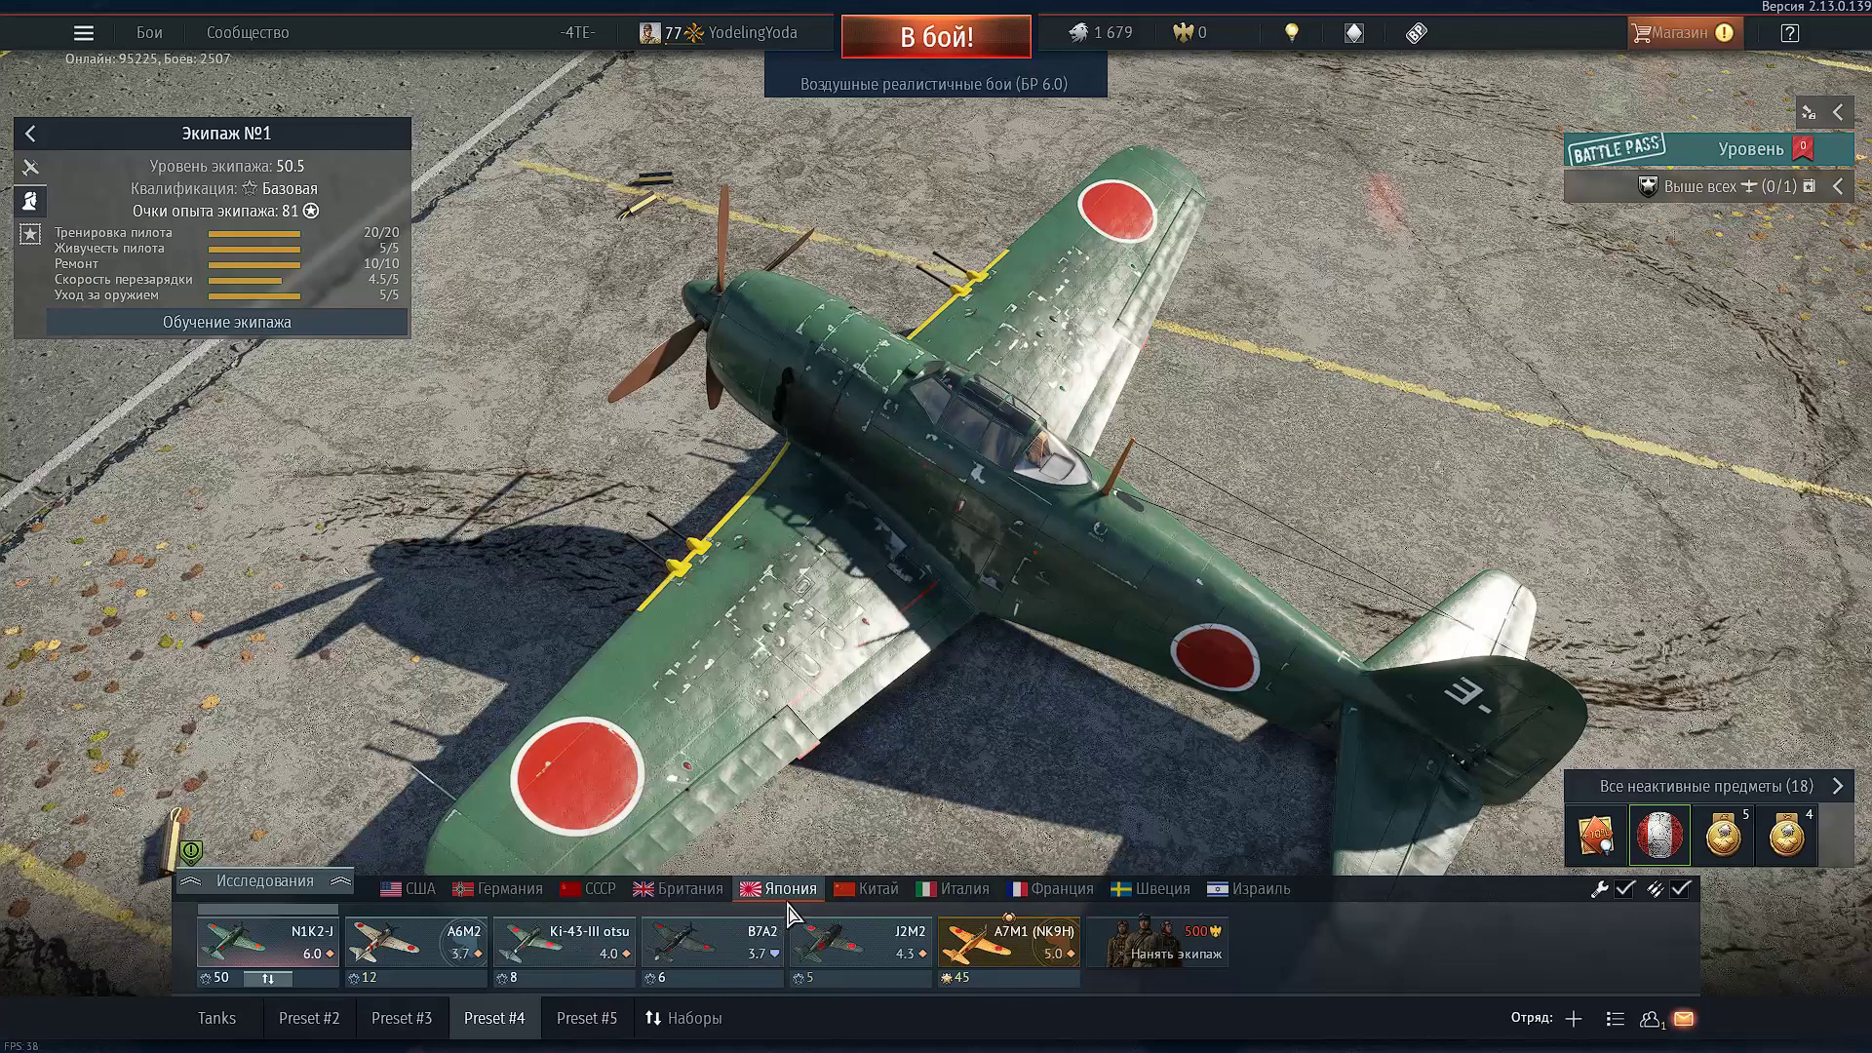
click(588, 887)
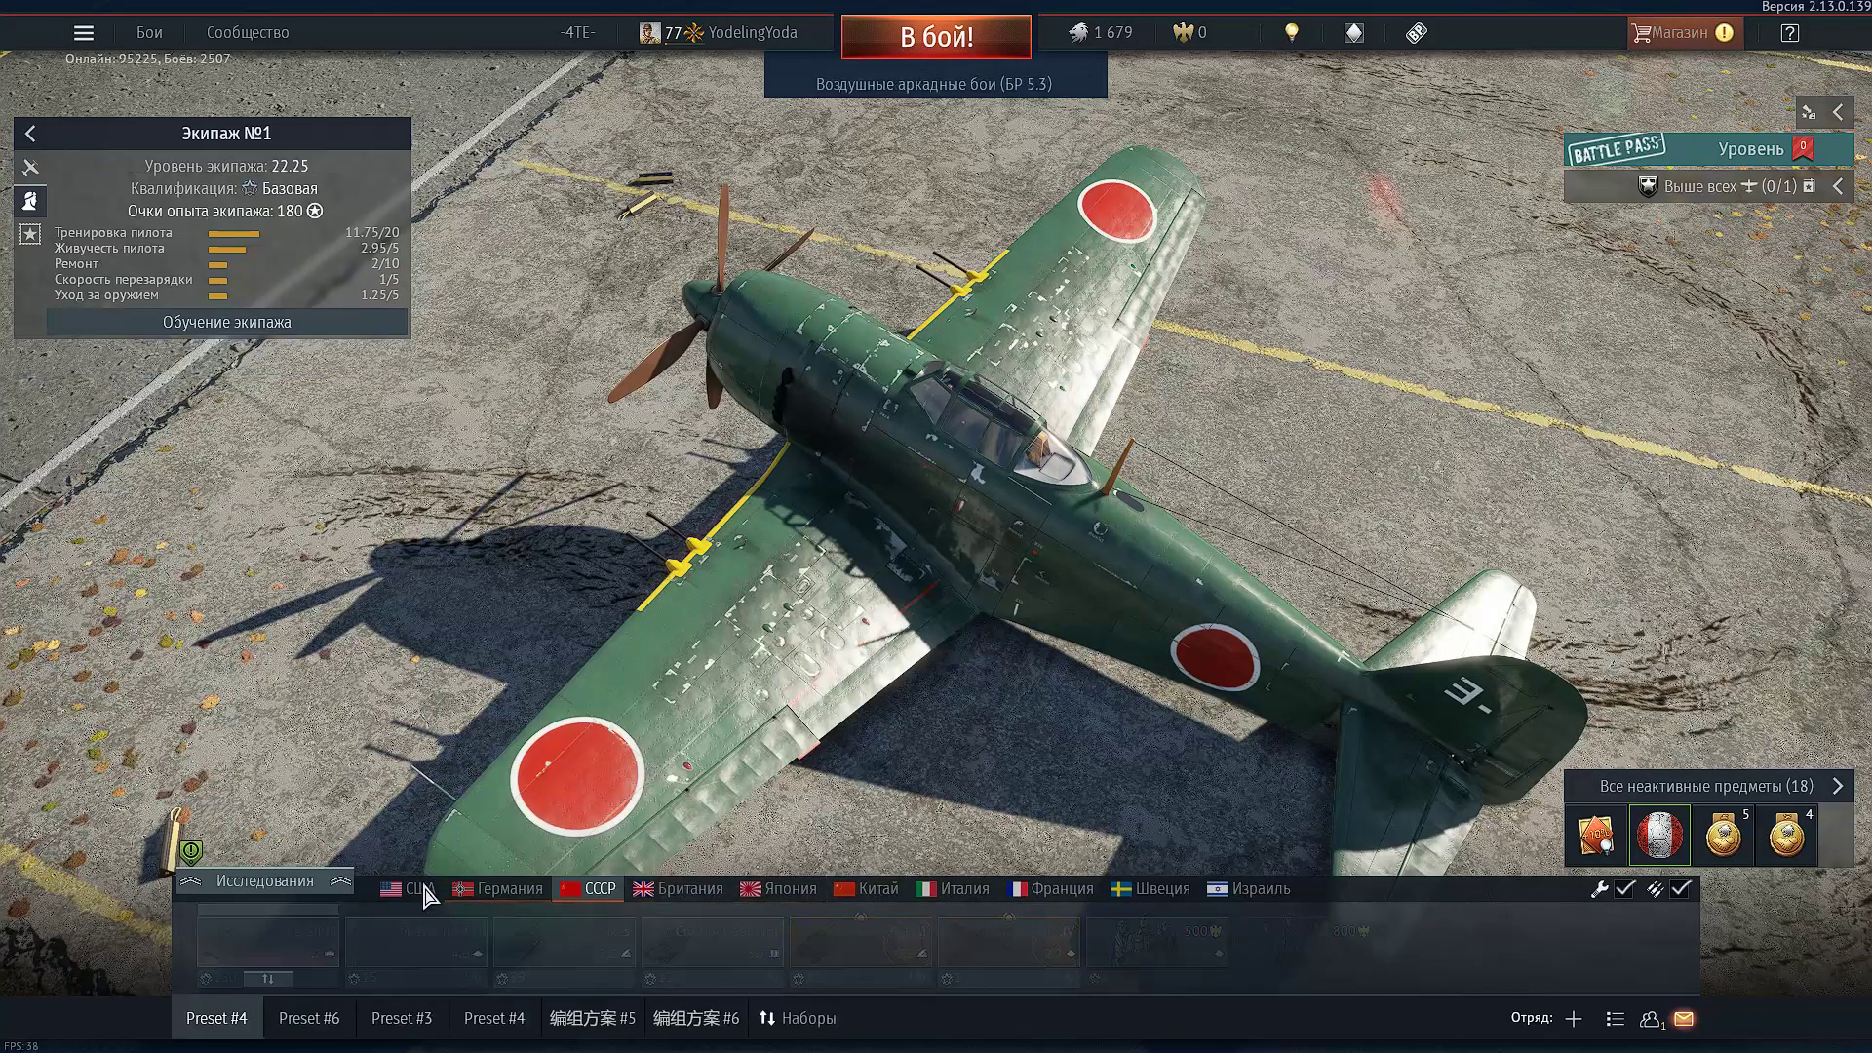
Browse the Soviet aviation research tree, try a premium jet's test flight, then close the tree.
click(334, 883)
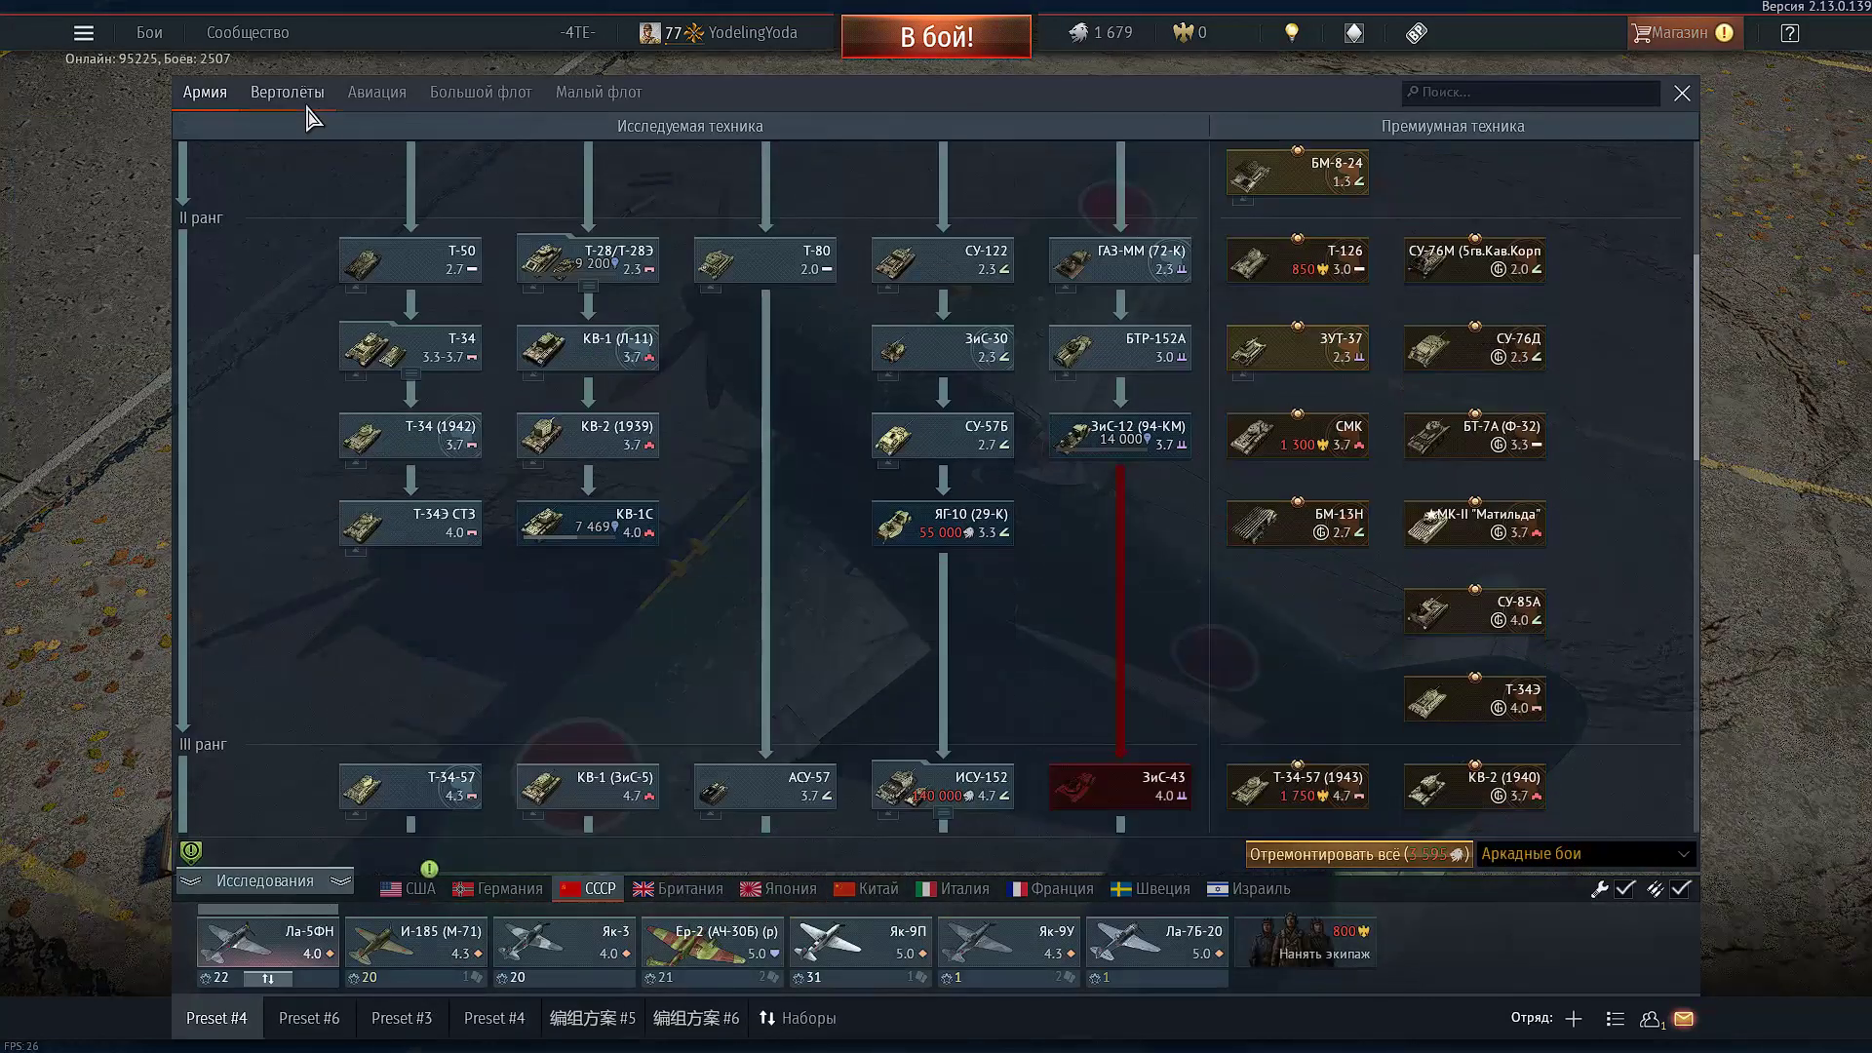
click(377, 93)
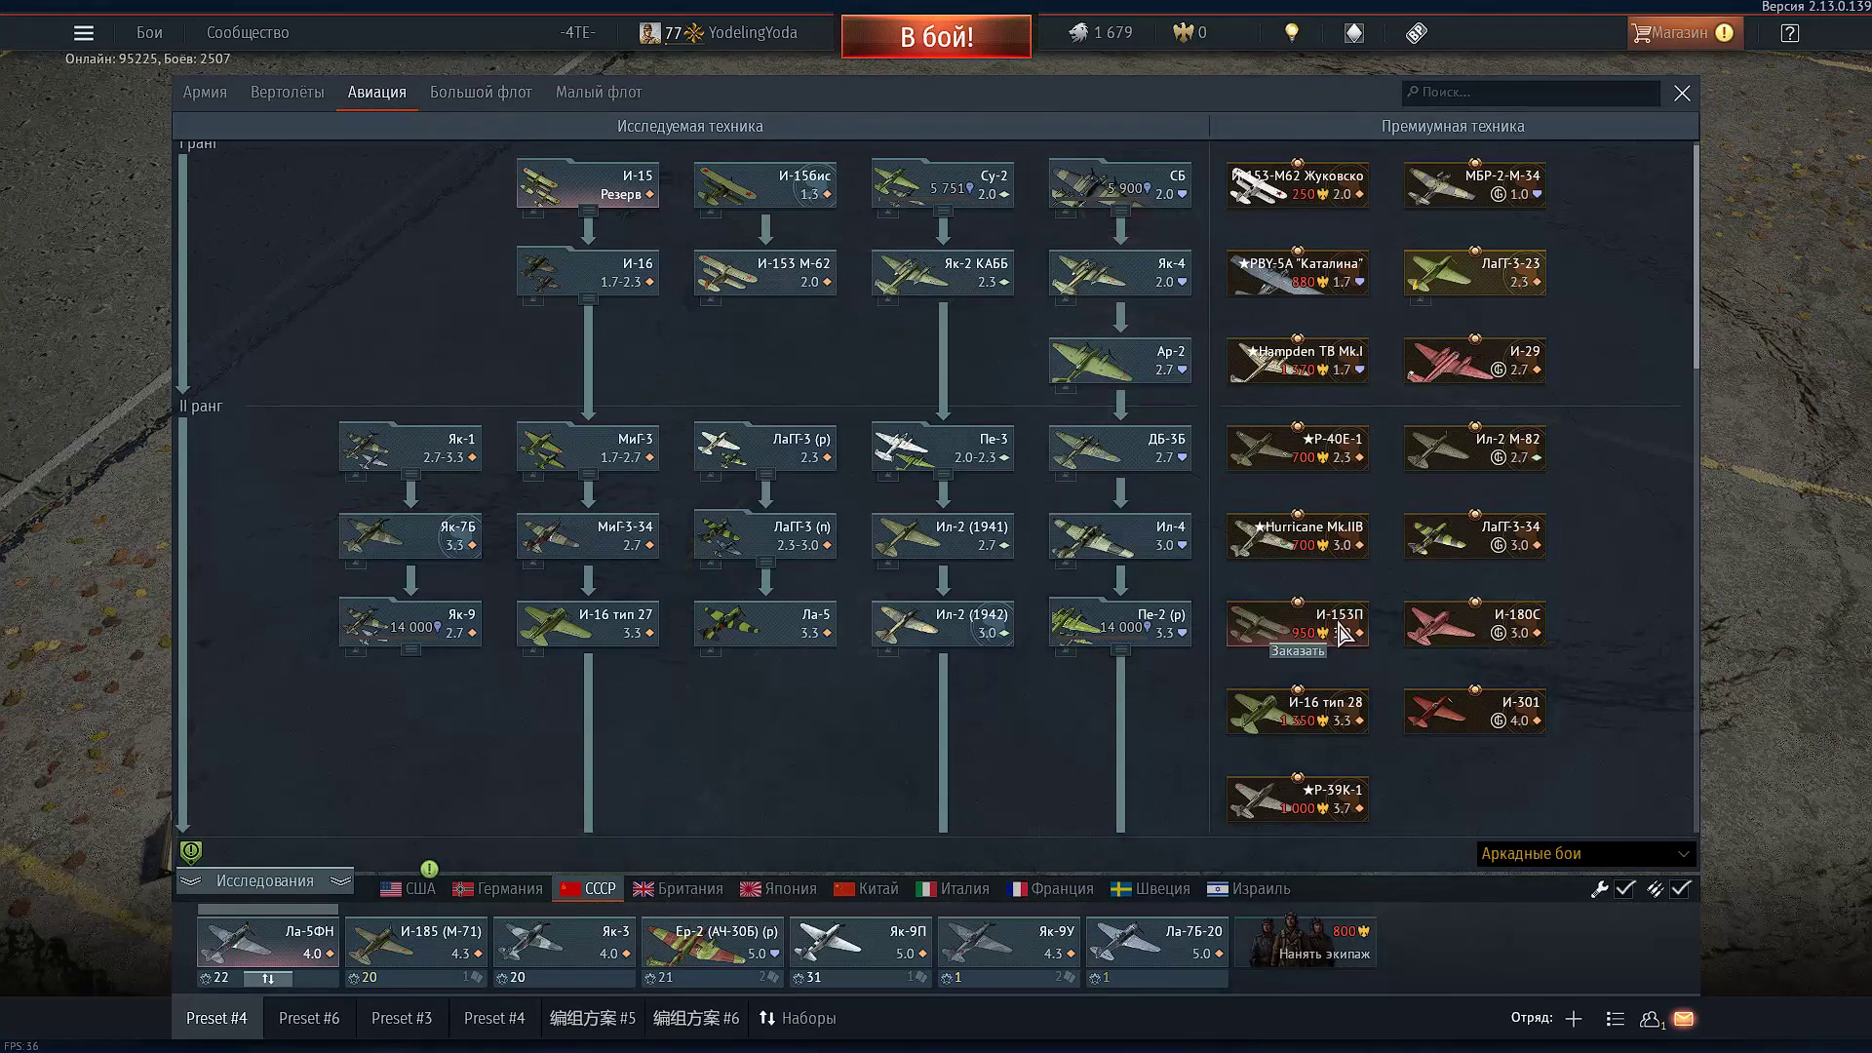
scroll(1023, 512, down, 5)
scroll(1244, 511, down, 5)
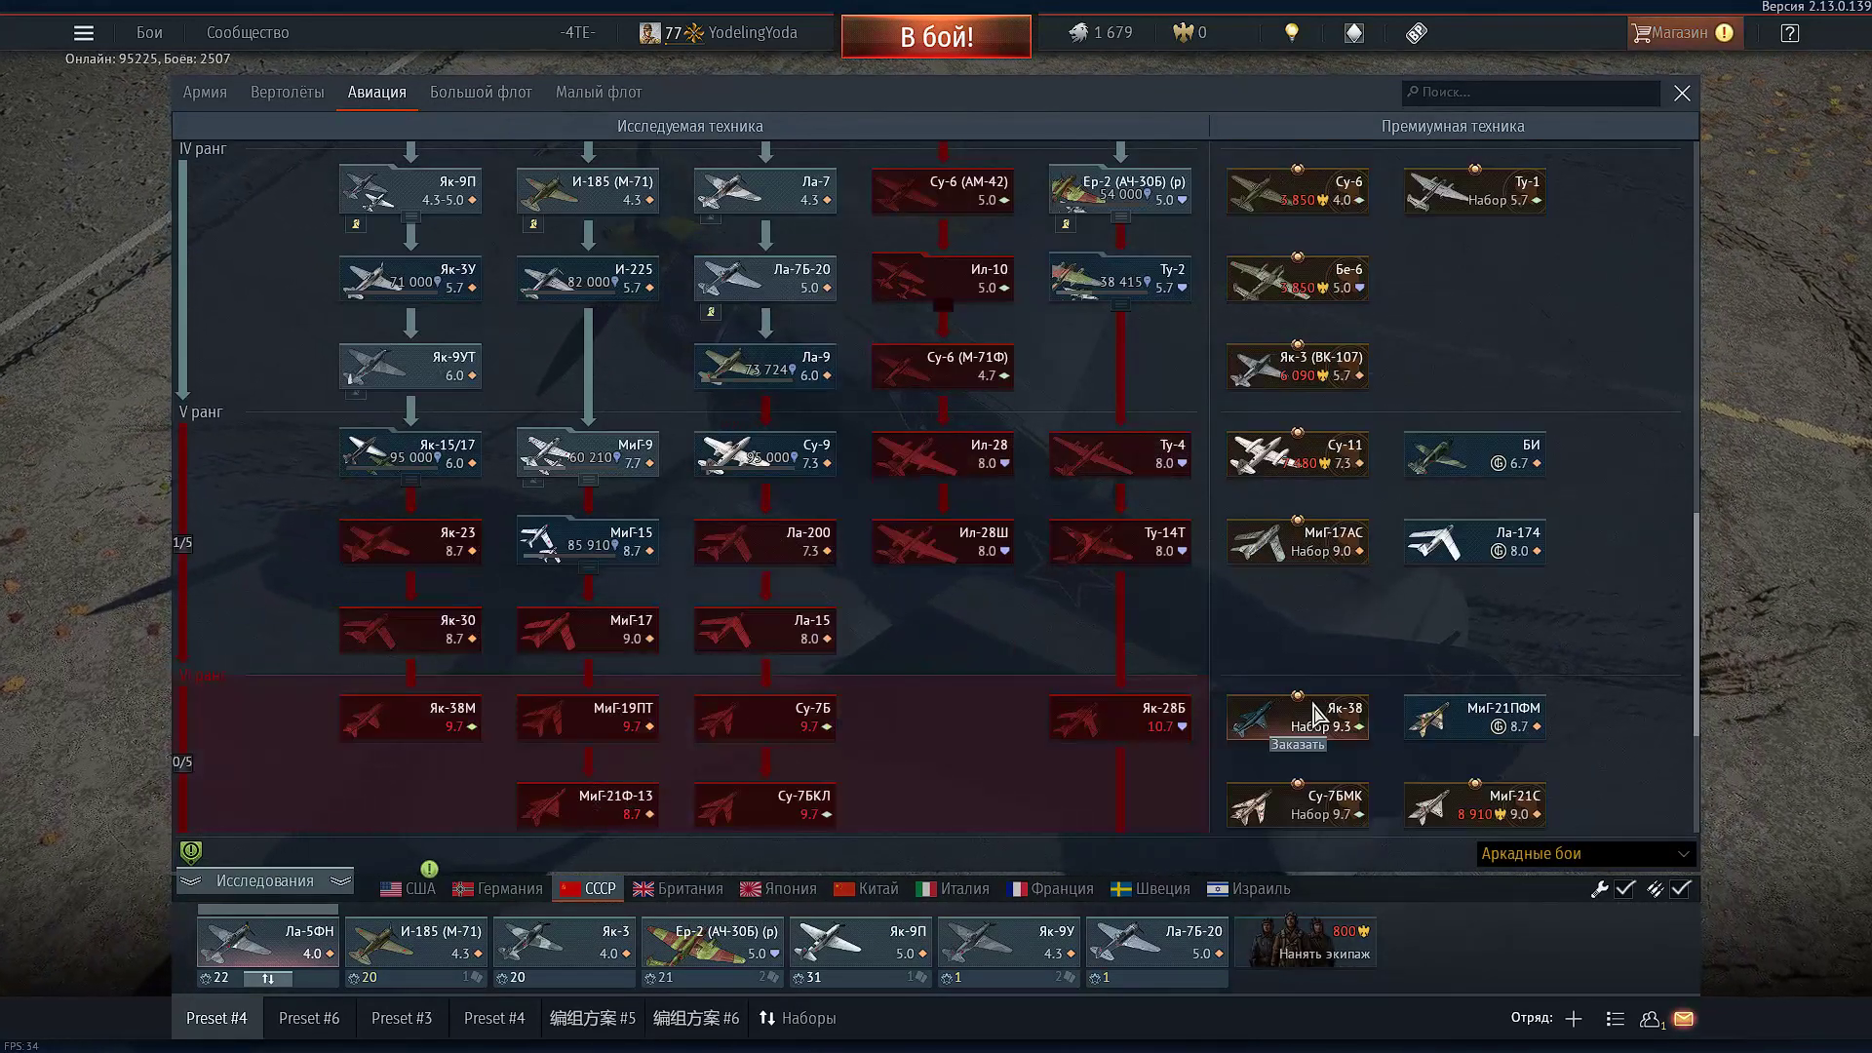
click(1309, 544)
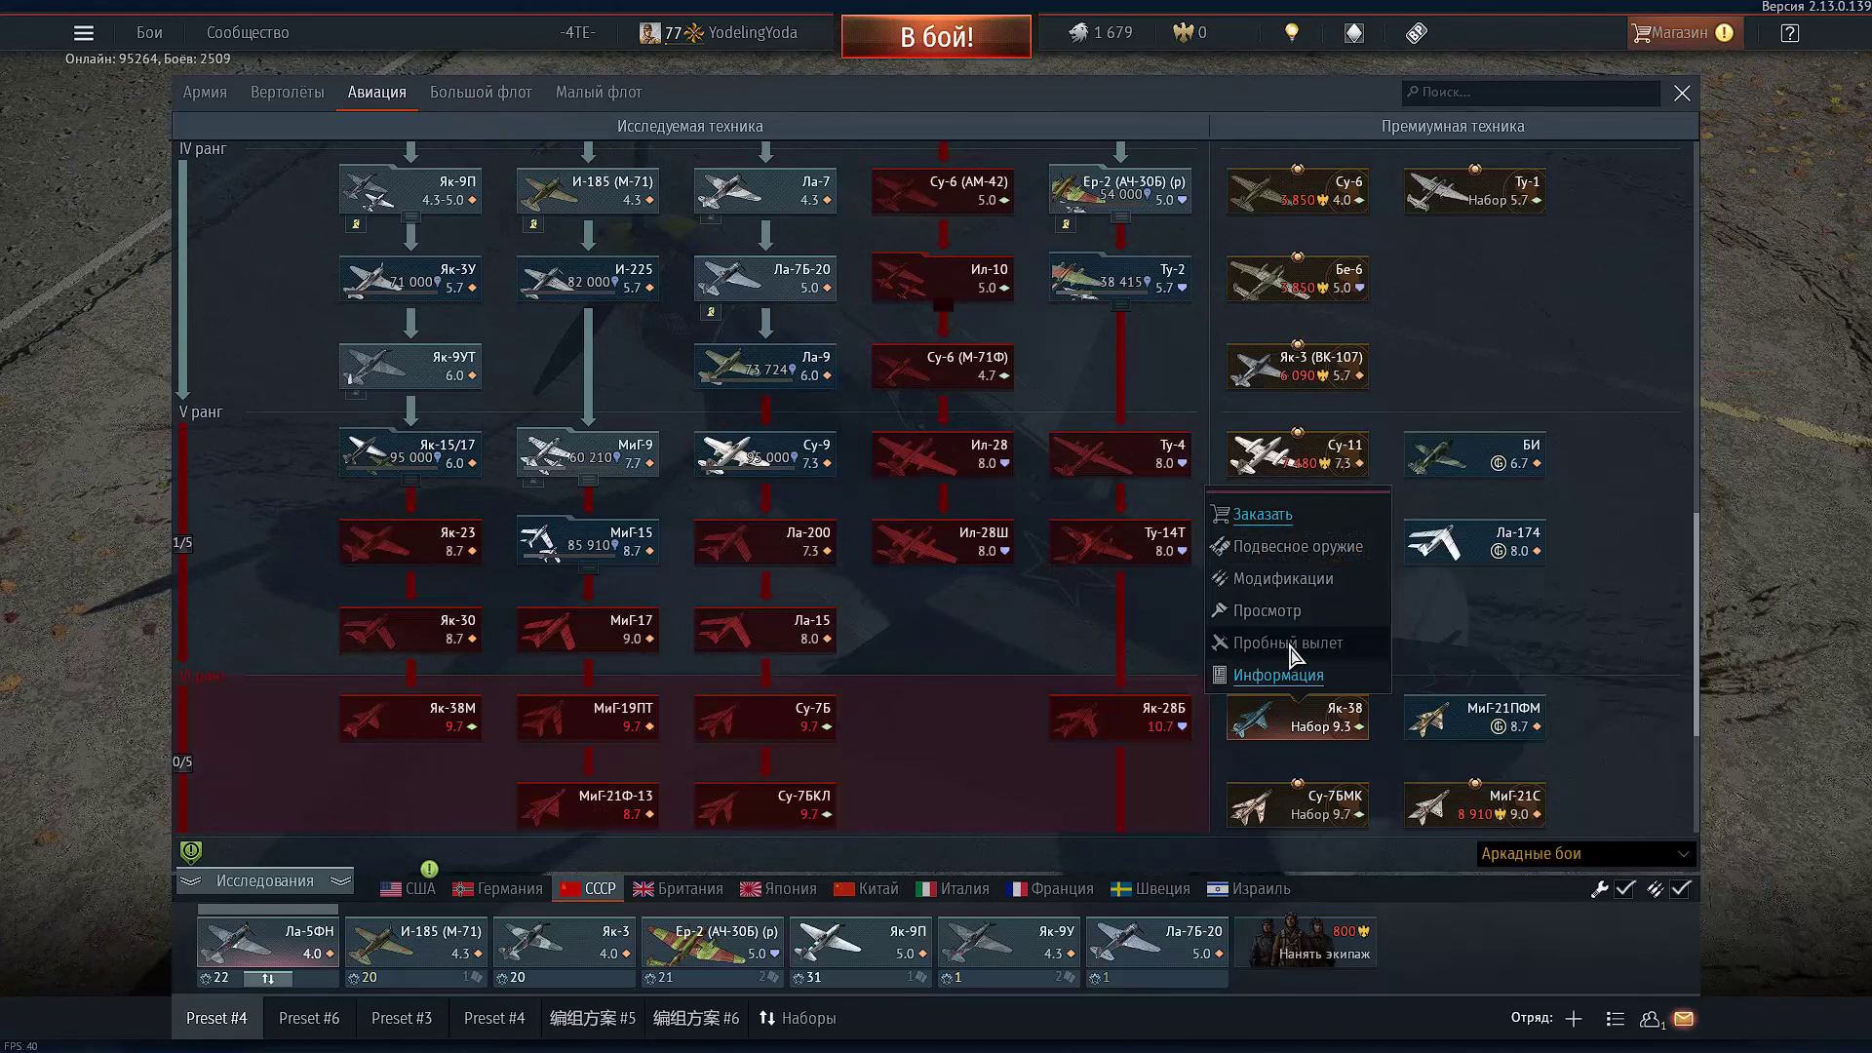
click(1290, 646)
key(Escape)
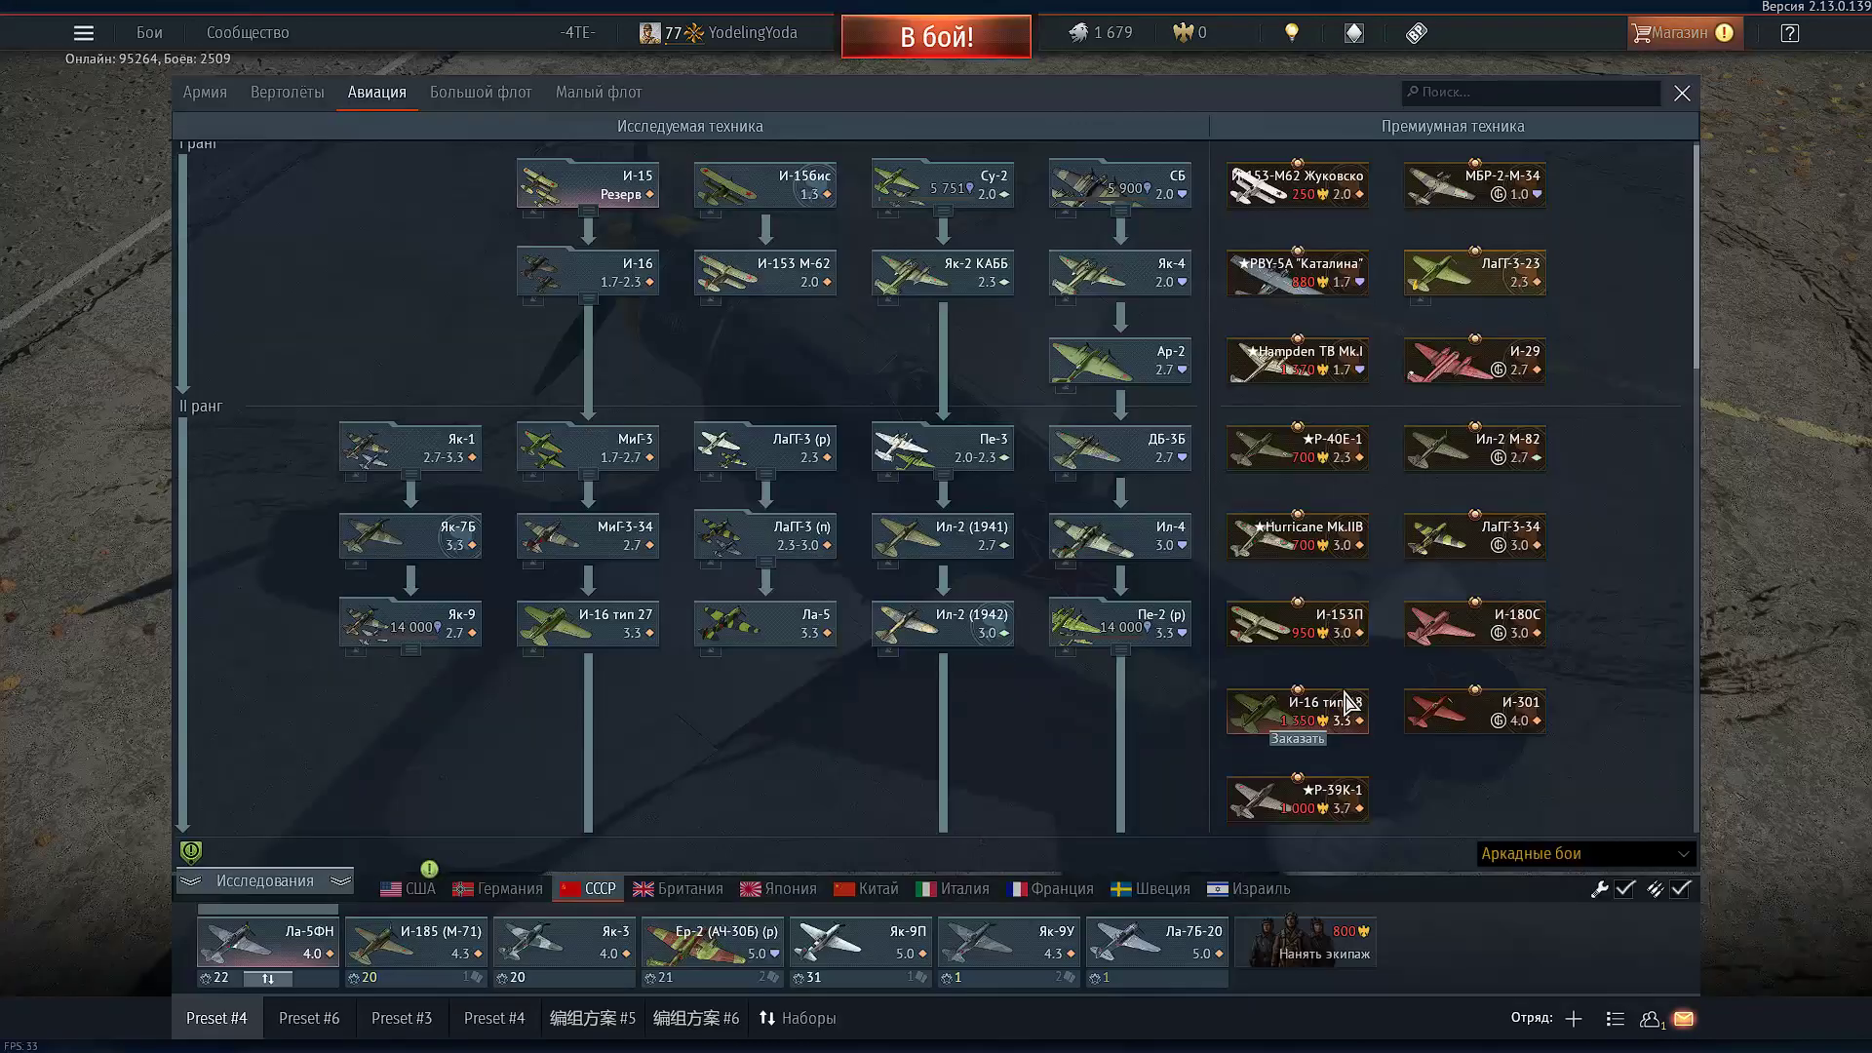
scroll(1353, 659, down, 5)
scroll(1361, 629, down, 5)
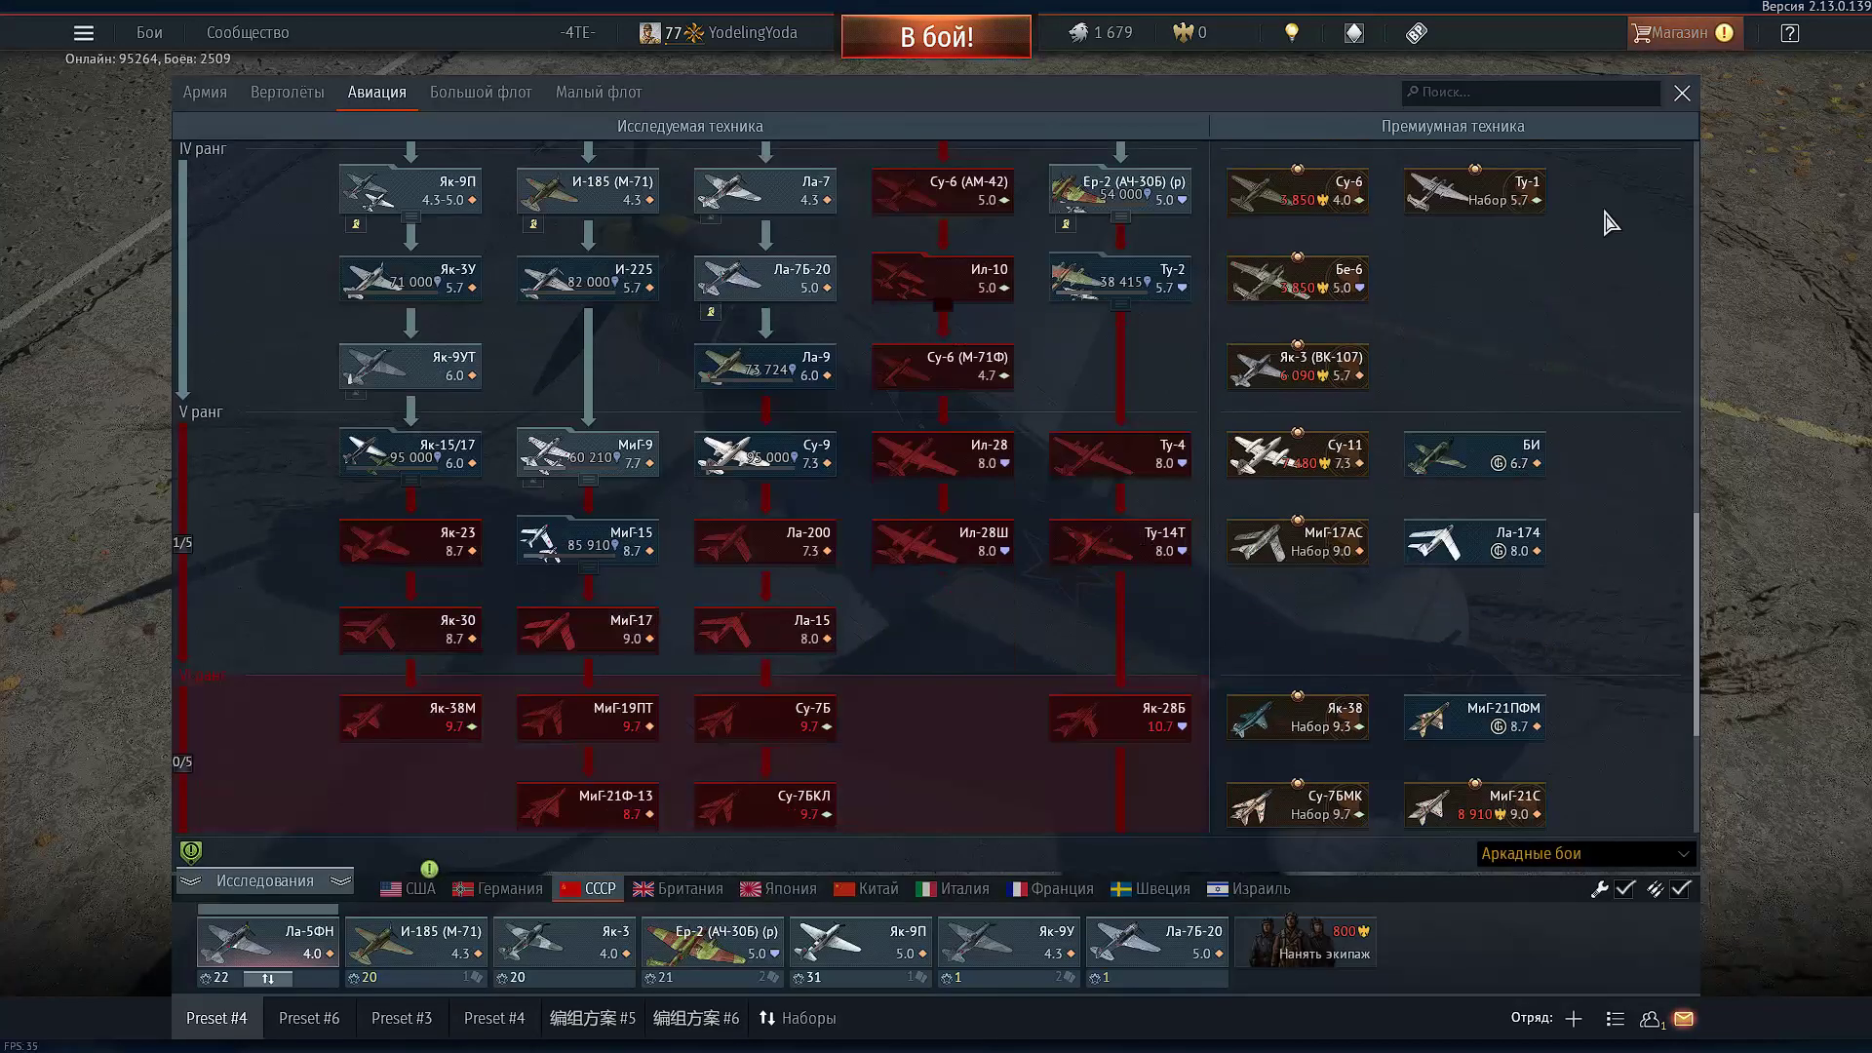
click(1684, 95)
Bring up the Photoshop thumbnail document from the taskbar.
key(alt+Tab)
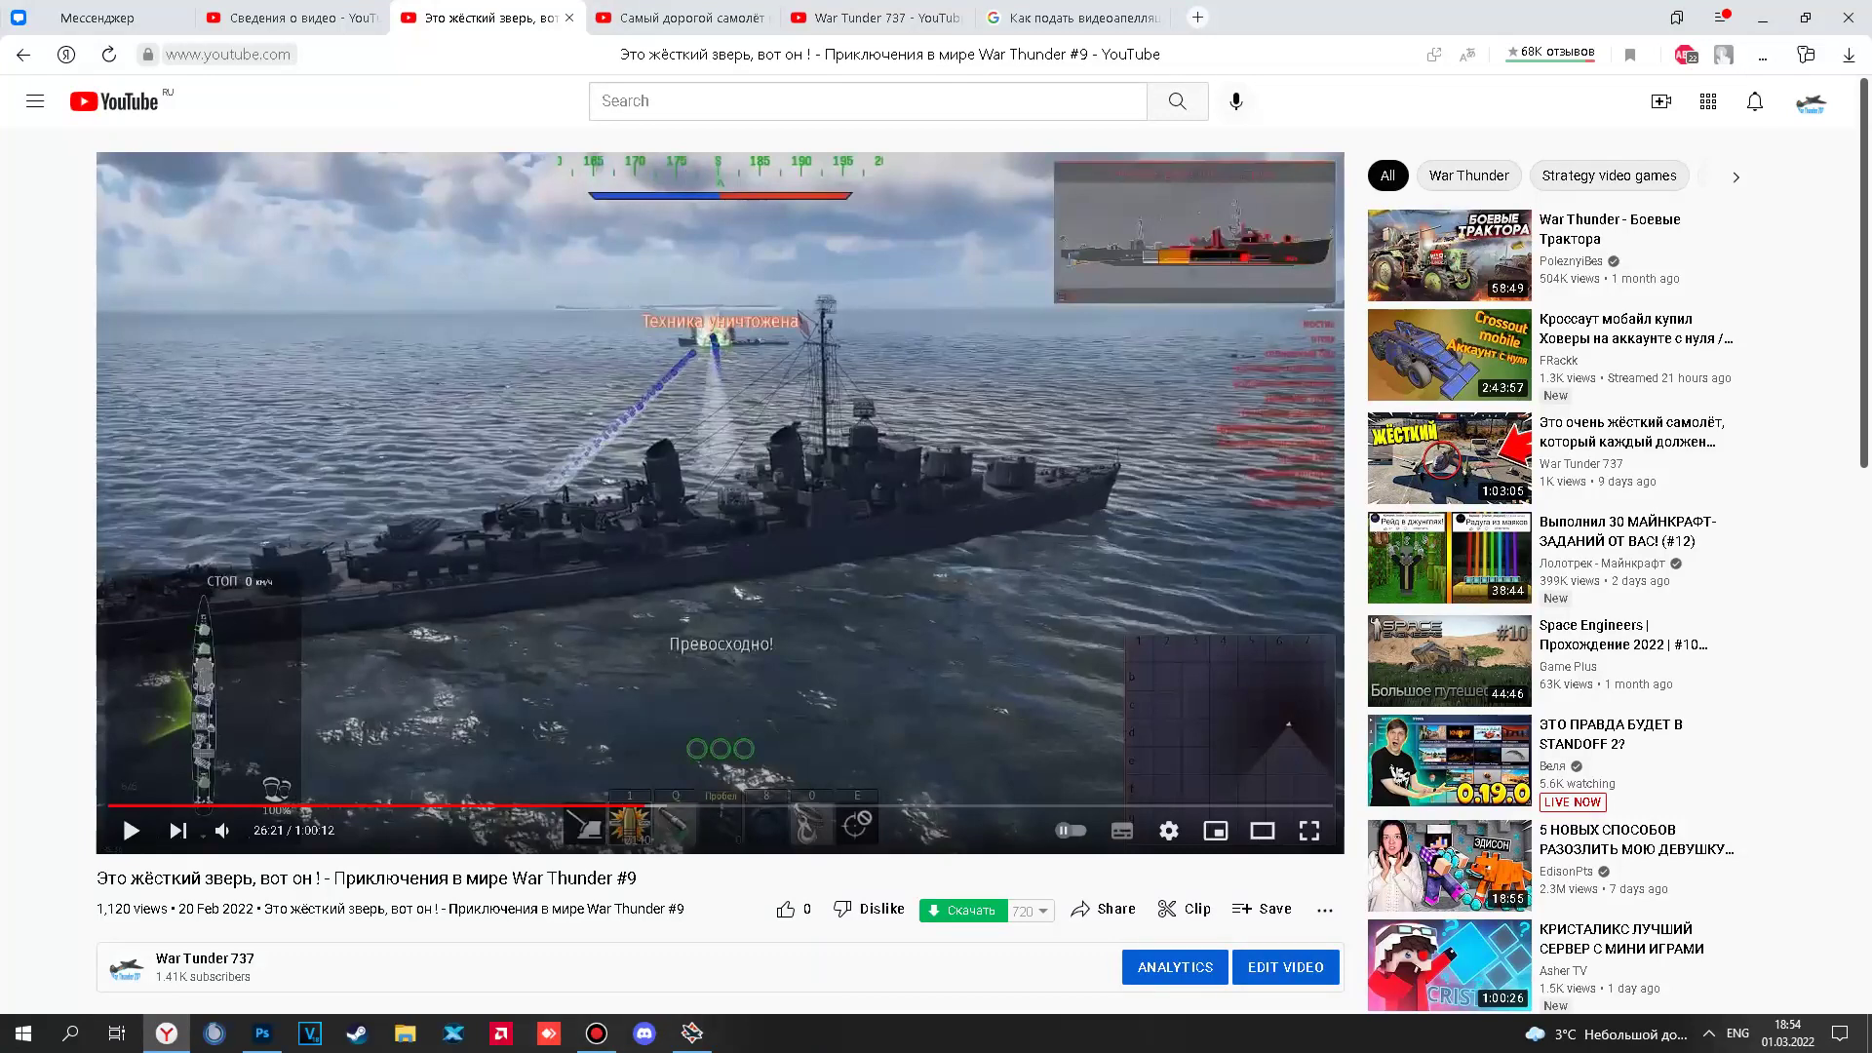
right_click(691, 1032)
click(692, 993)
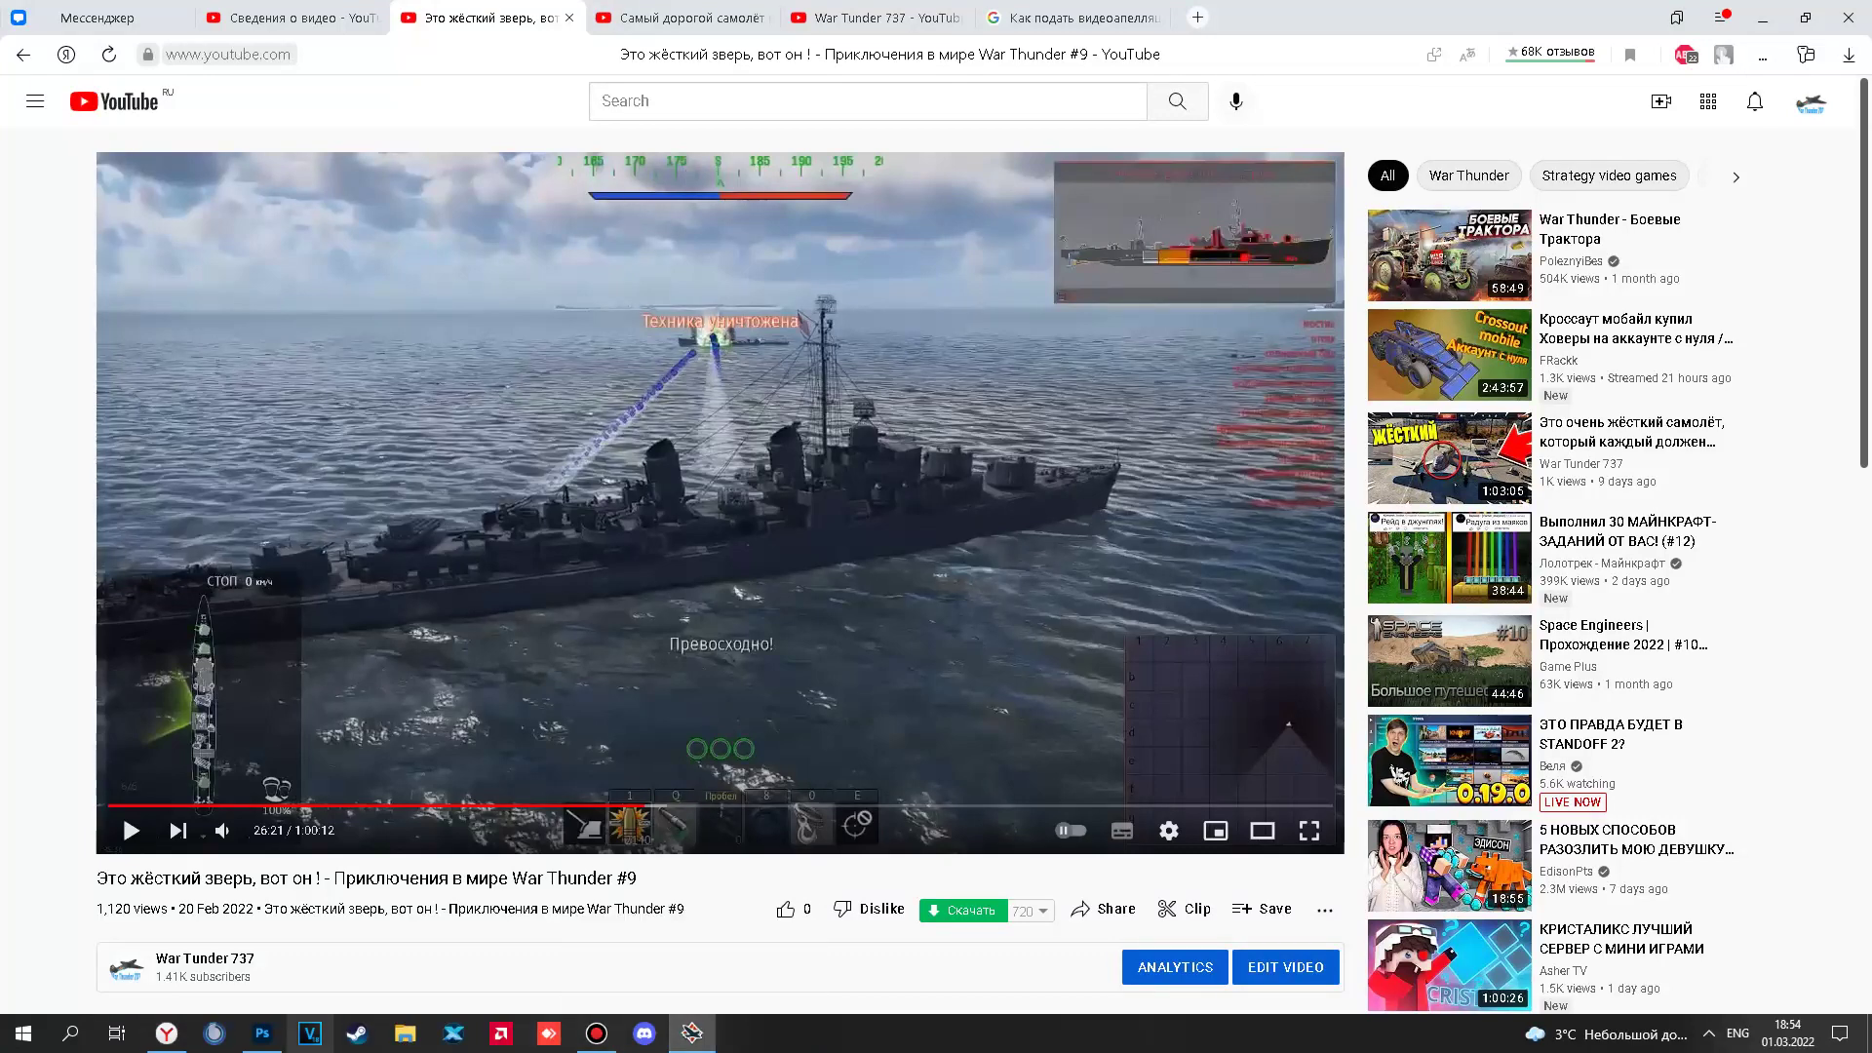
click(261, 1034)
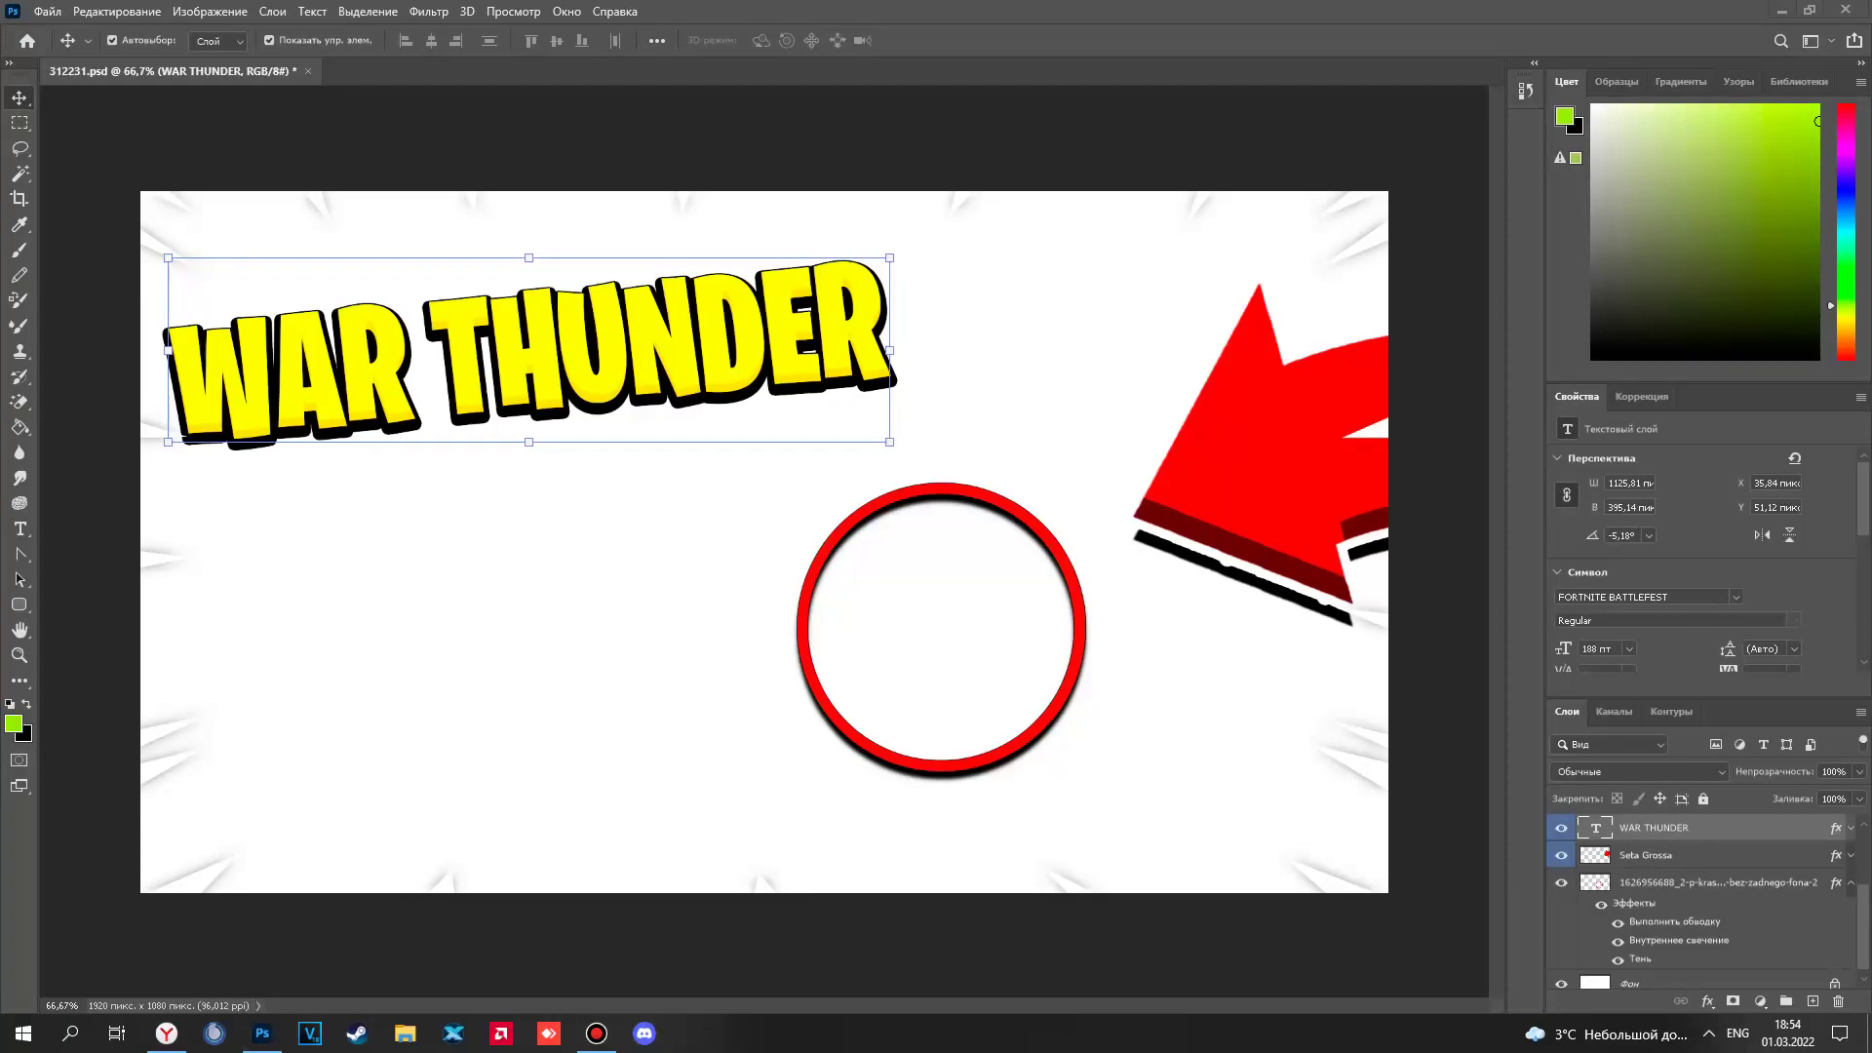
Check the screen recorder's general options, then return to Photoshop and deselect the WAR THUNDER title.
key(alt+Tab)
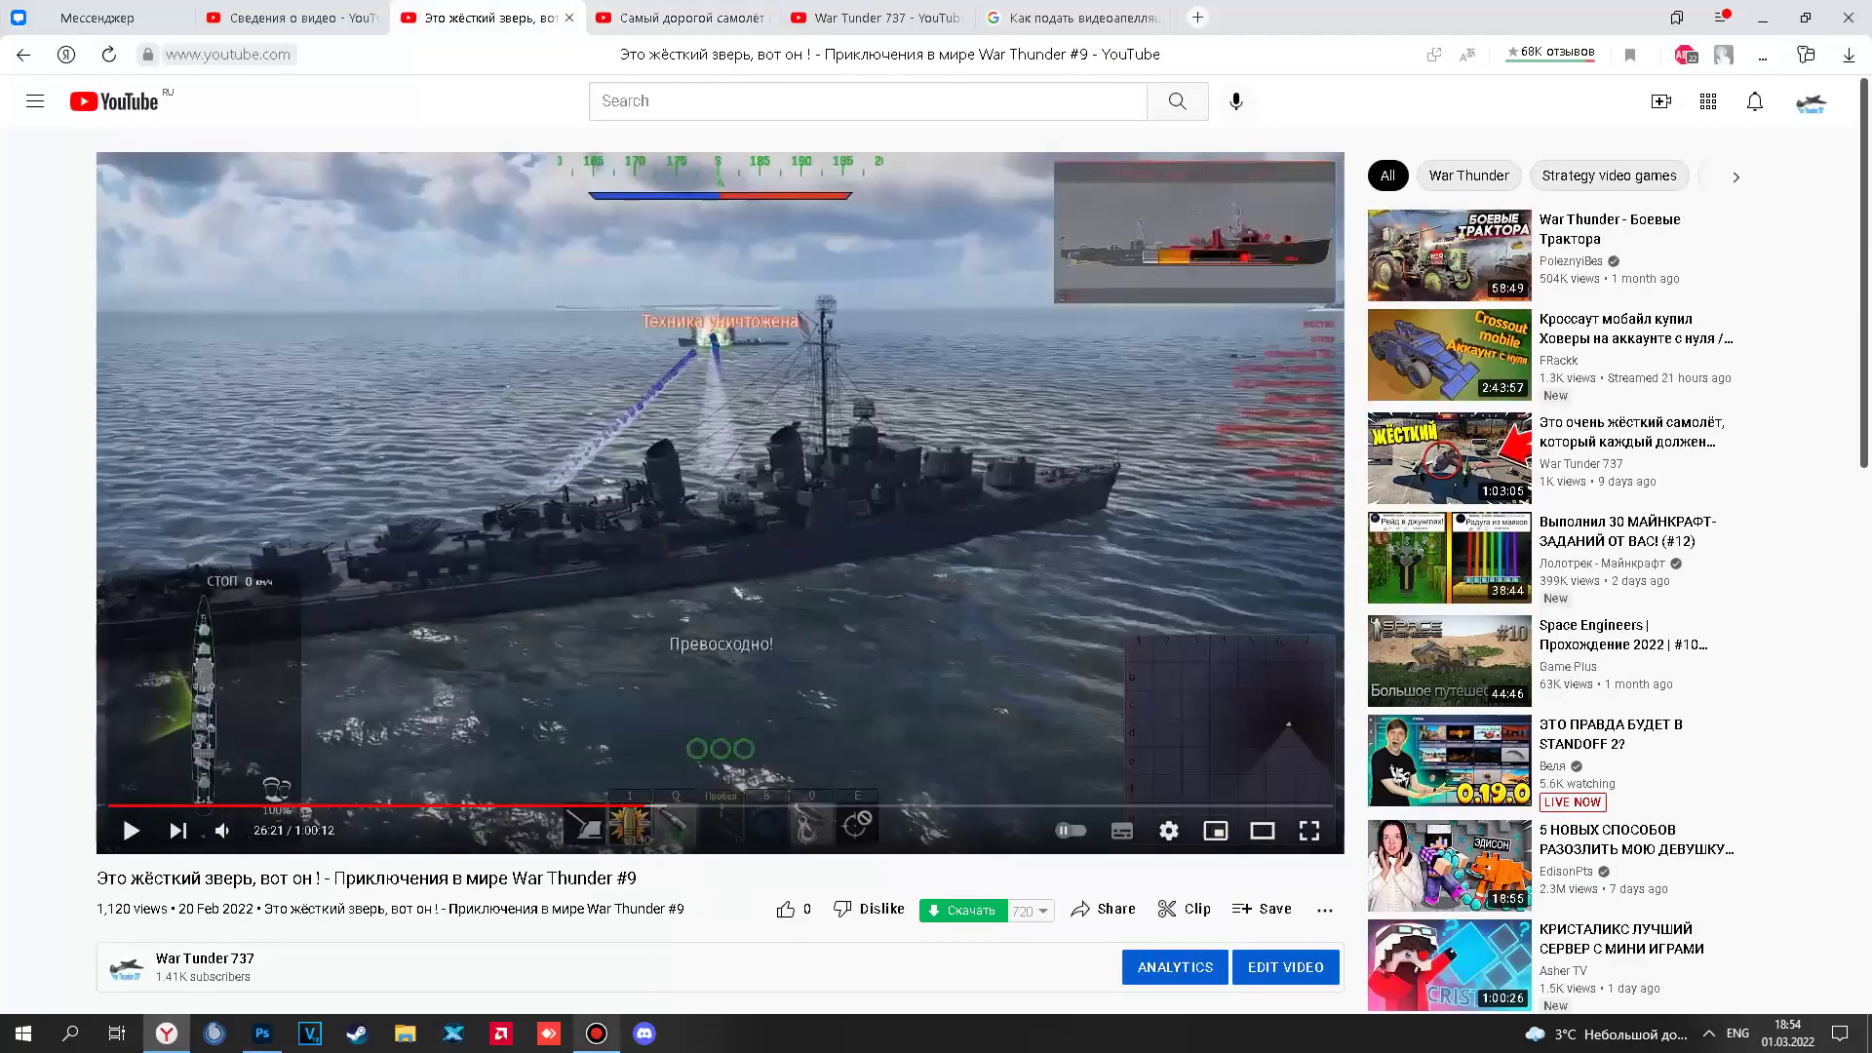
click(596, 1034)
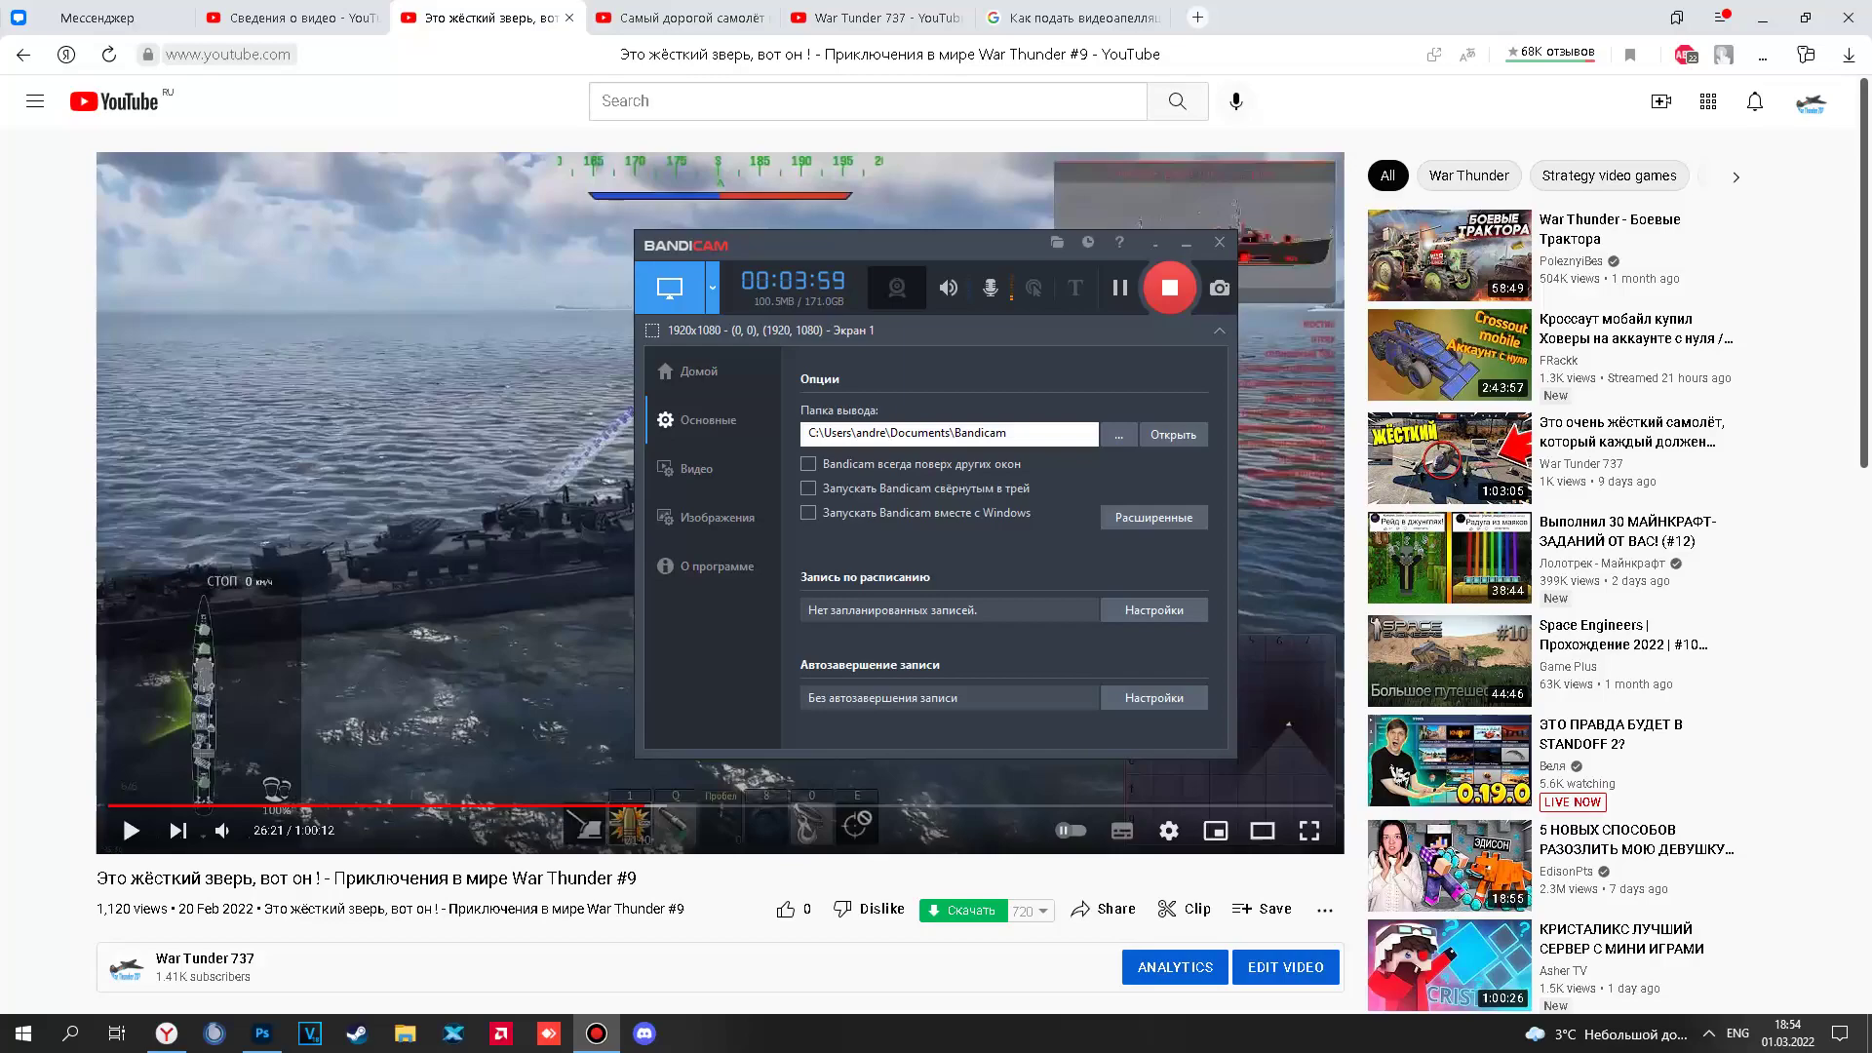
click(708, 419)
key(alt+Tab)
key(ctrl+d)
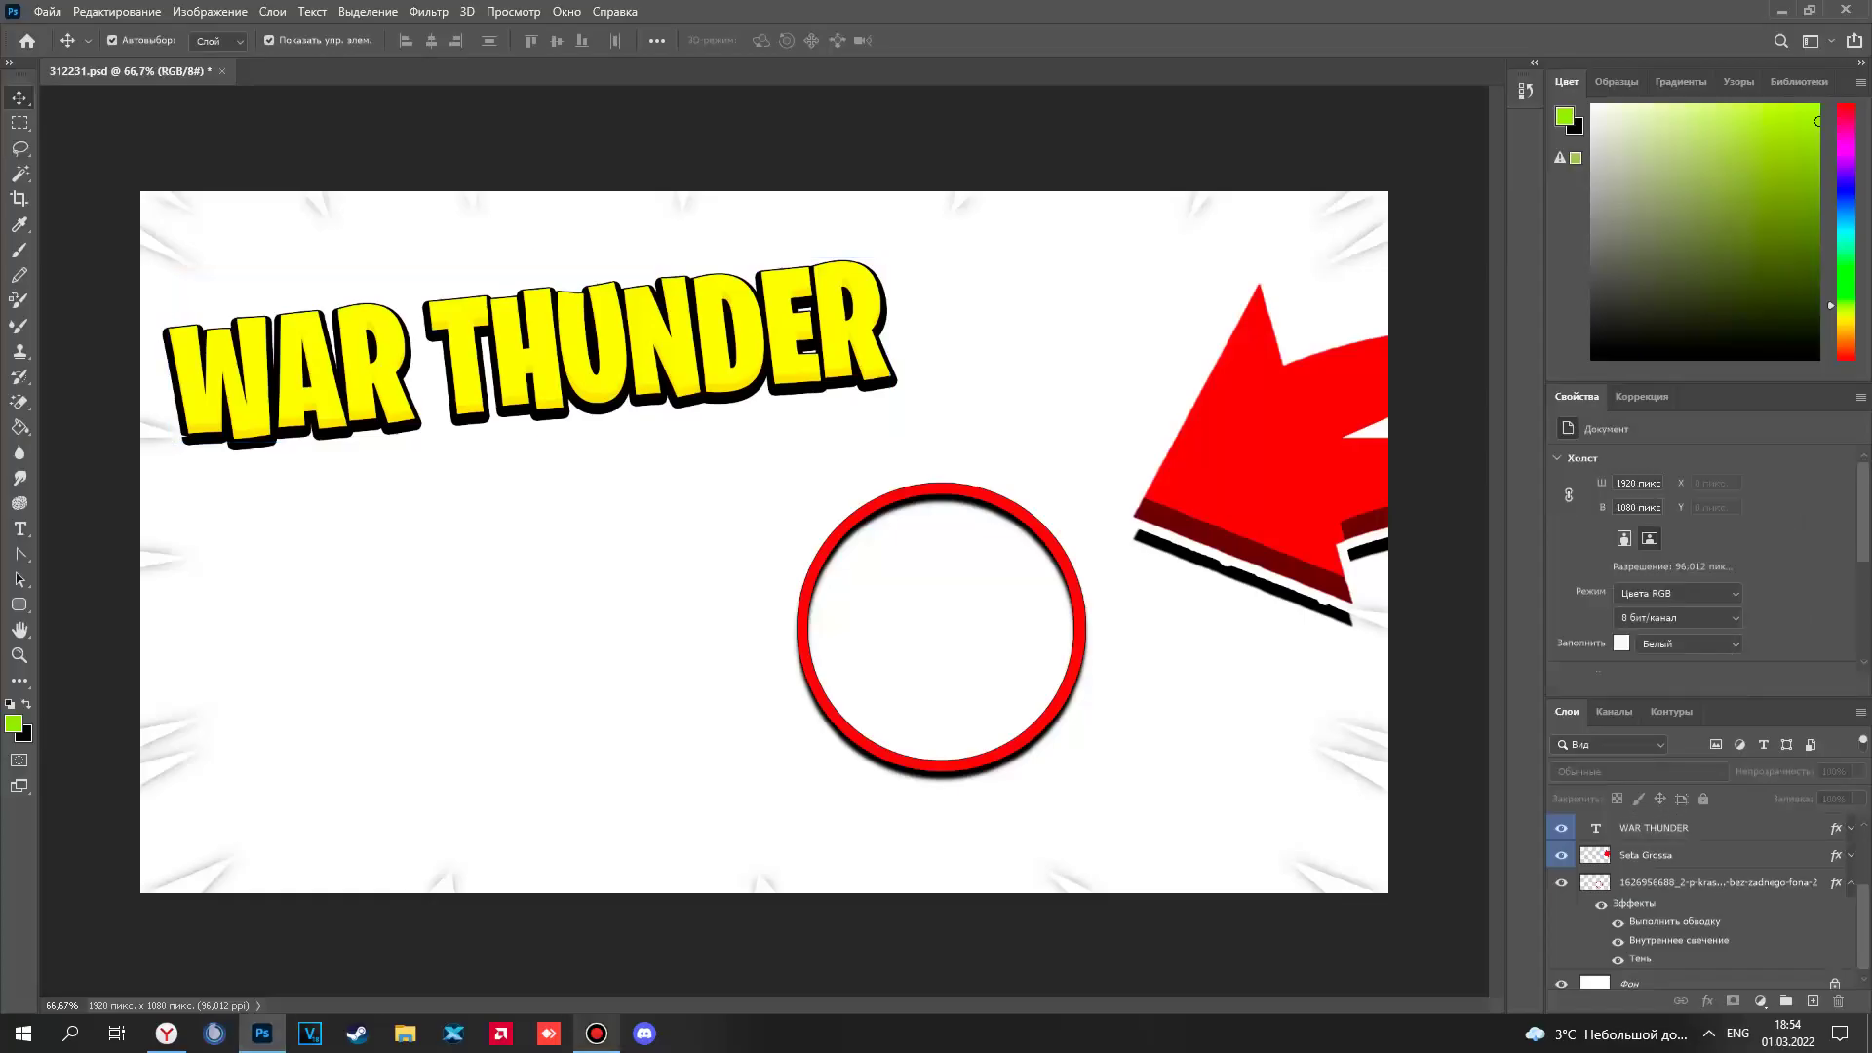
Rotate the camera around the Ла-5ФН and paste its hangar screenshot into the thumbnail.
click(594, 1033)
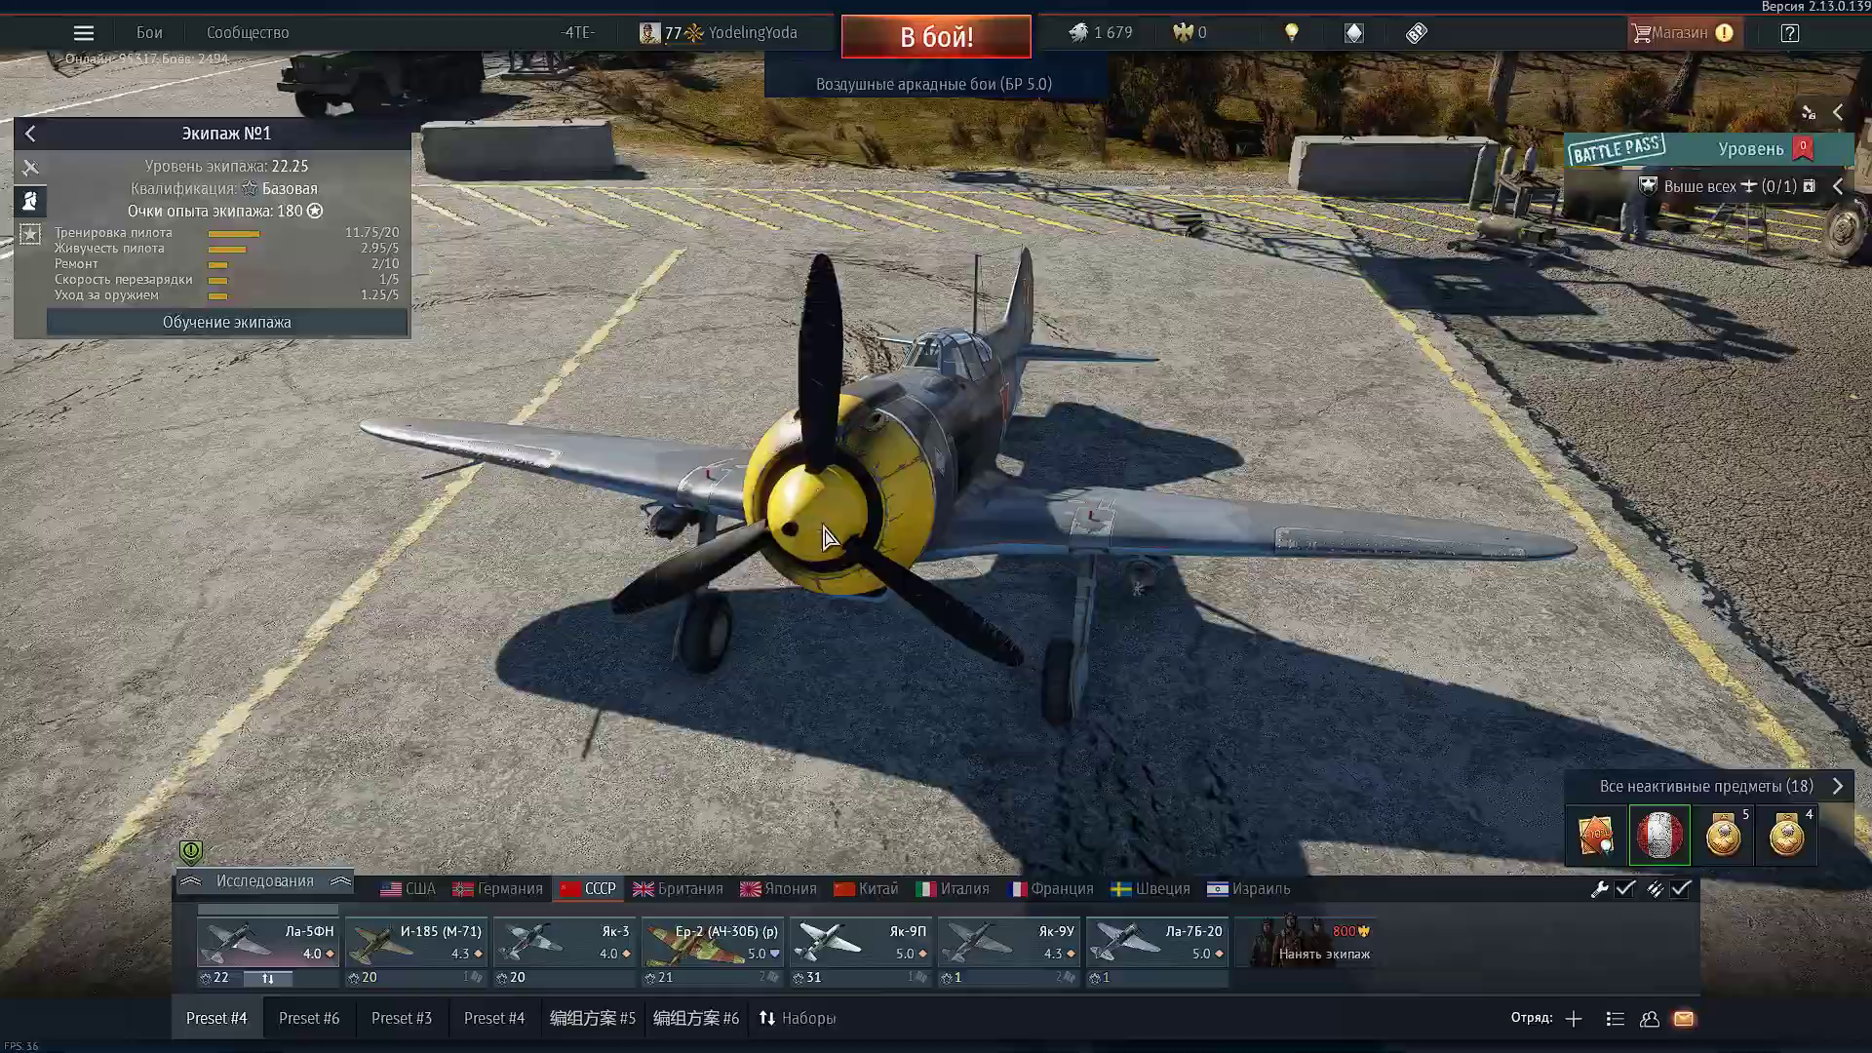
mouse_move(851, 505)
mouse_down()
mouse_move(907, 494)
mouse_move(896, 361)
mouse_up()
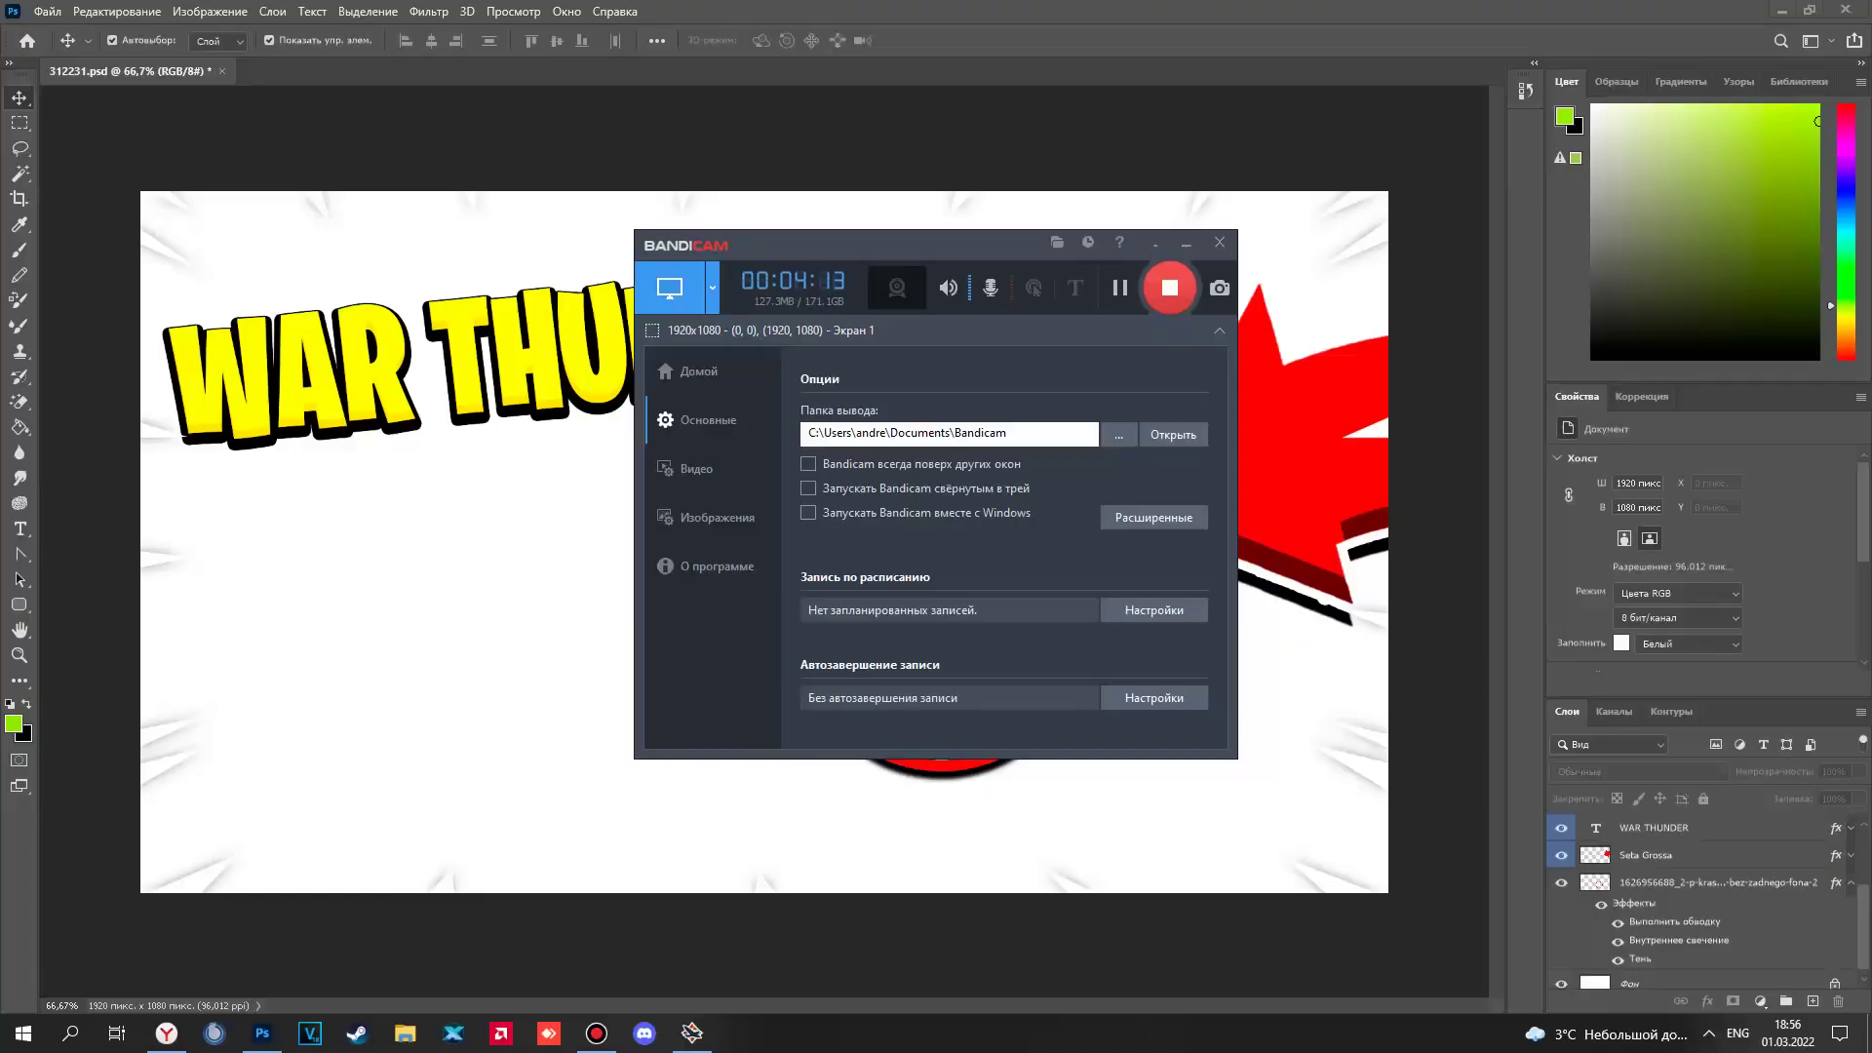
key(ctrl+v)
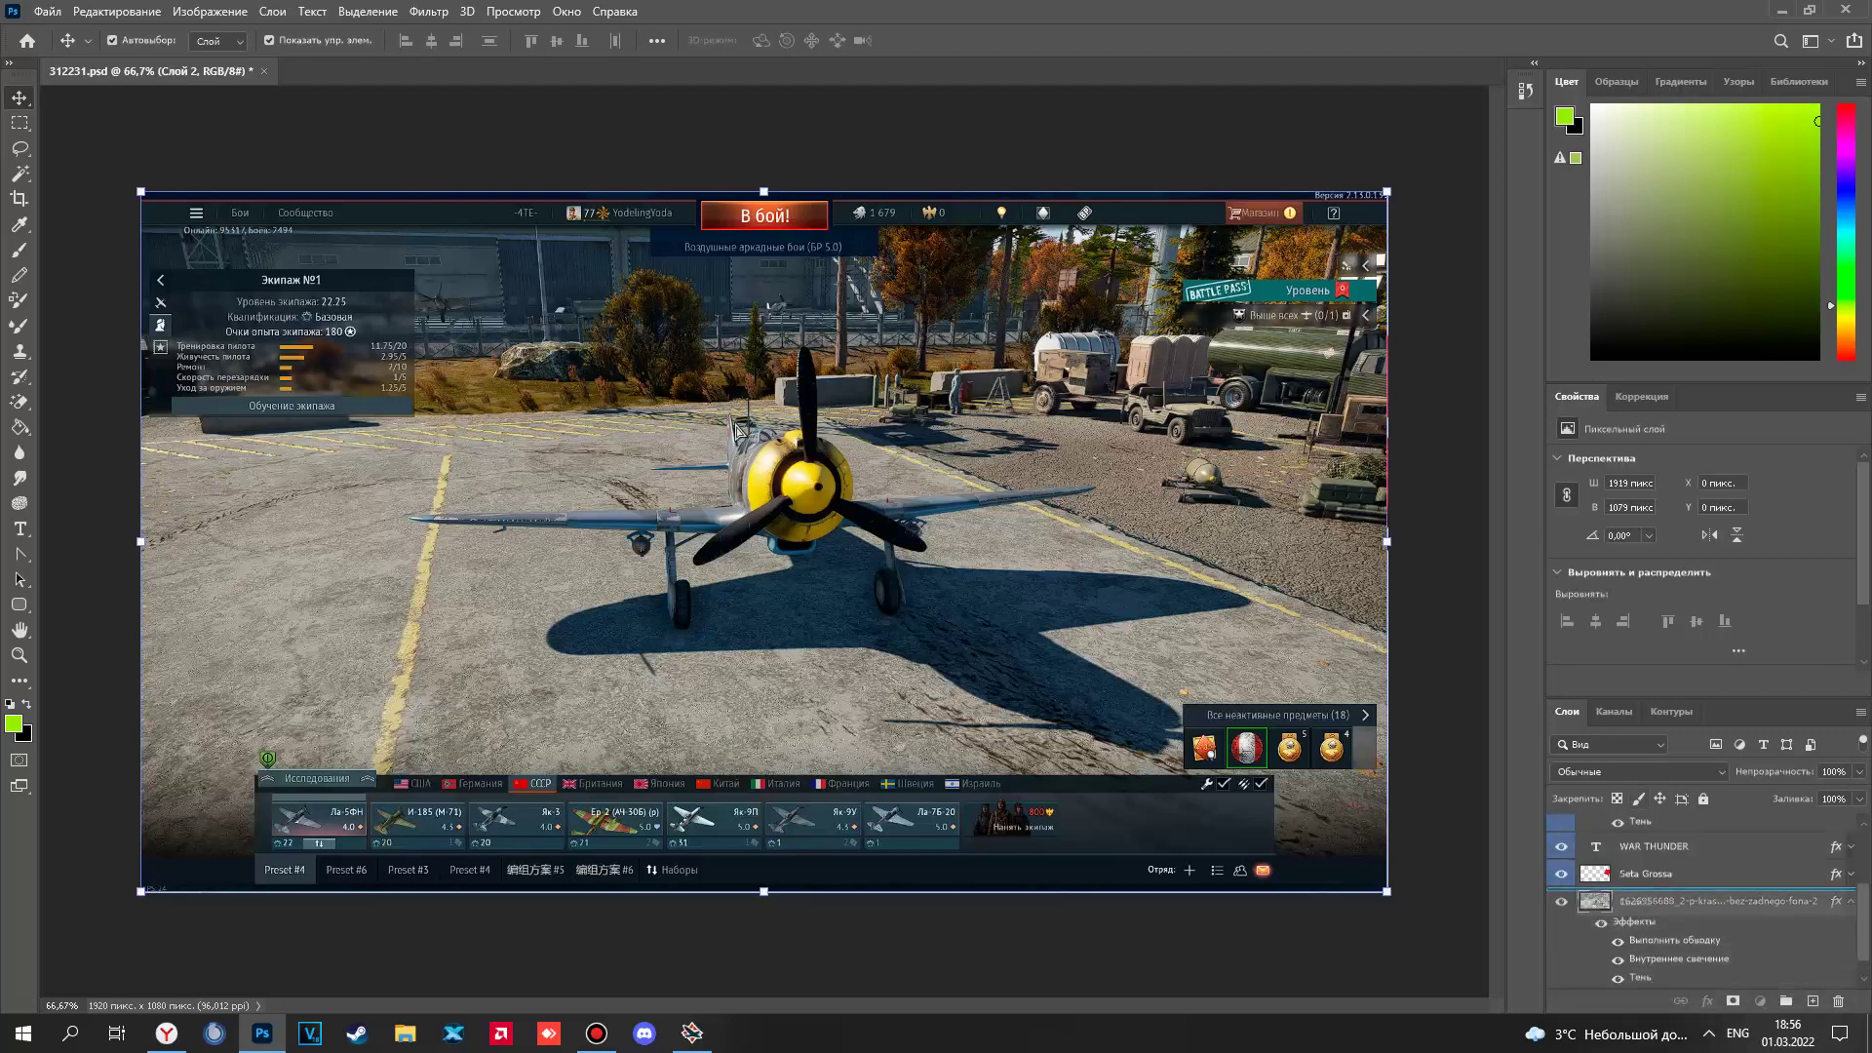
Move Слой 2 below the title and arrow layers, then retitle WAR THUNDER as LA-5FN.
drag(1634, 826, 1633, 874)
double_click(1597, 819)
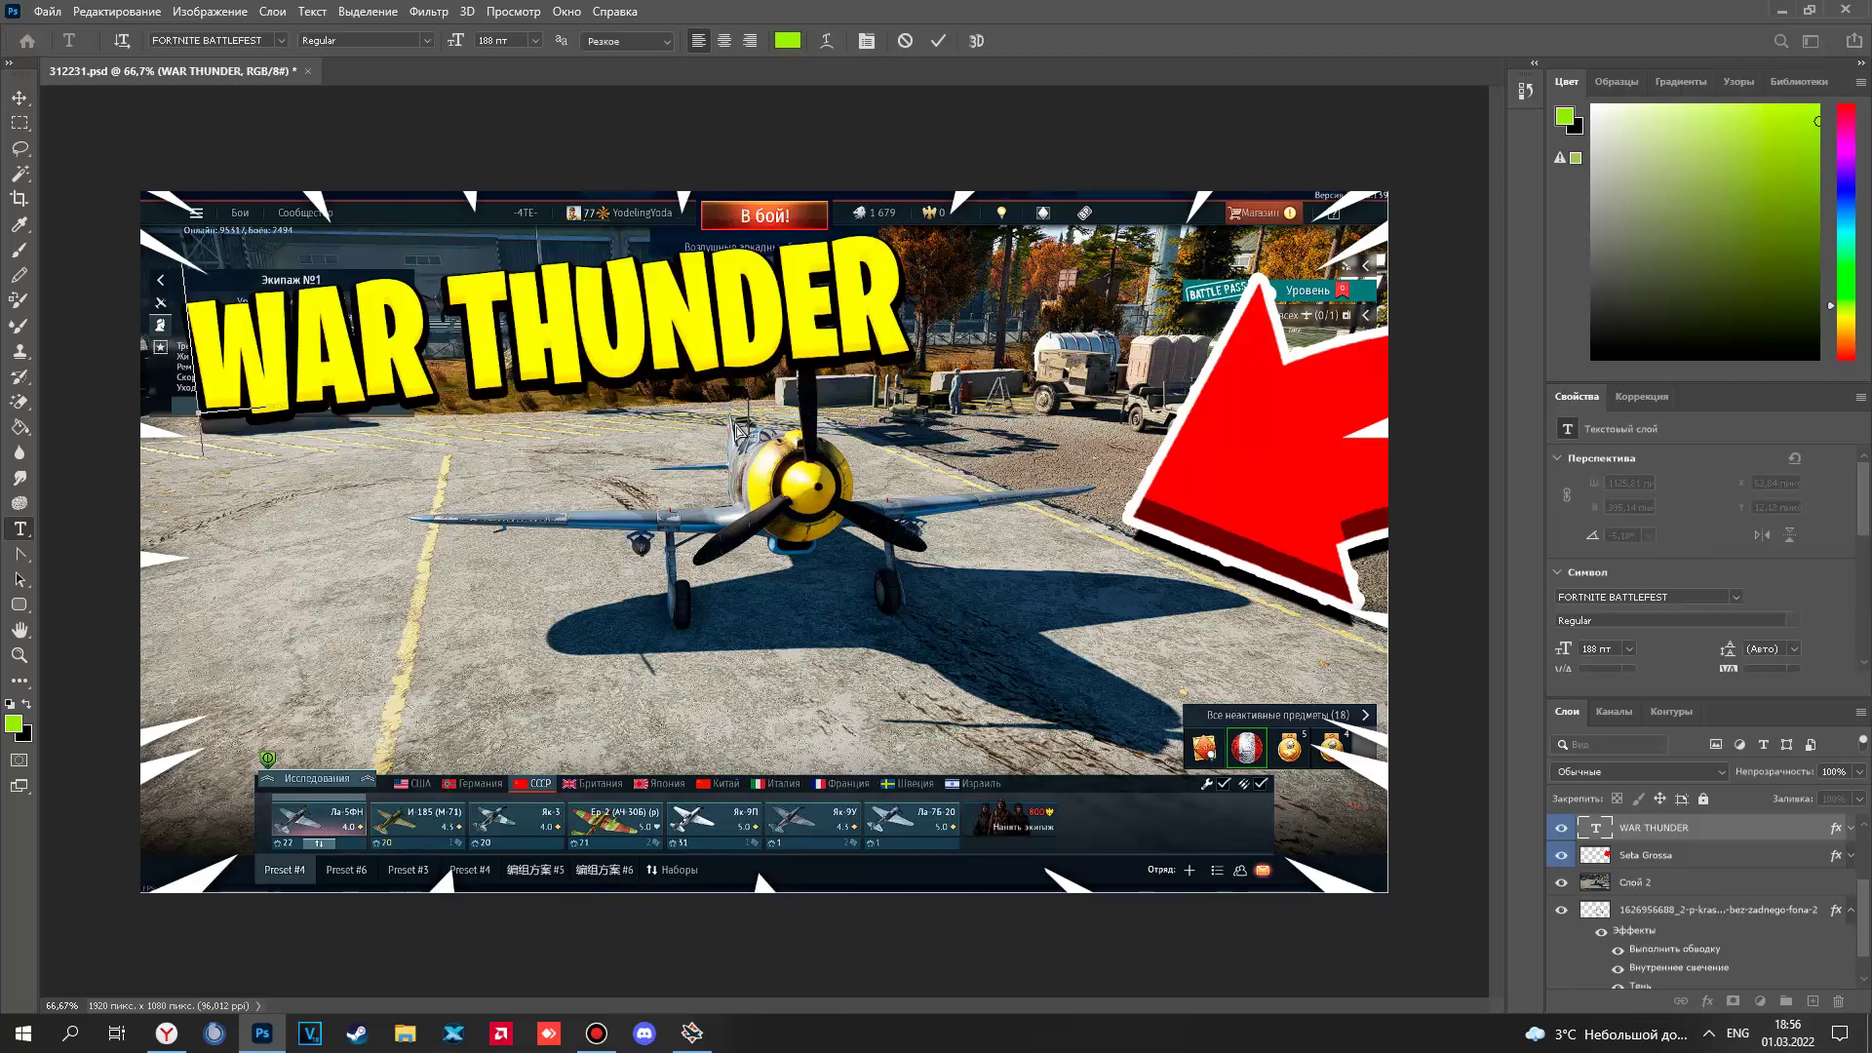
text(A)
text(L)
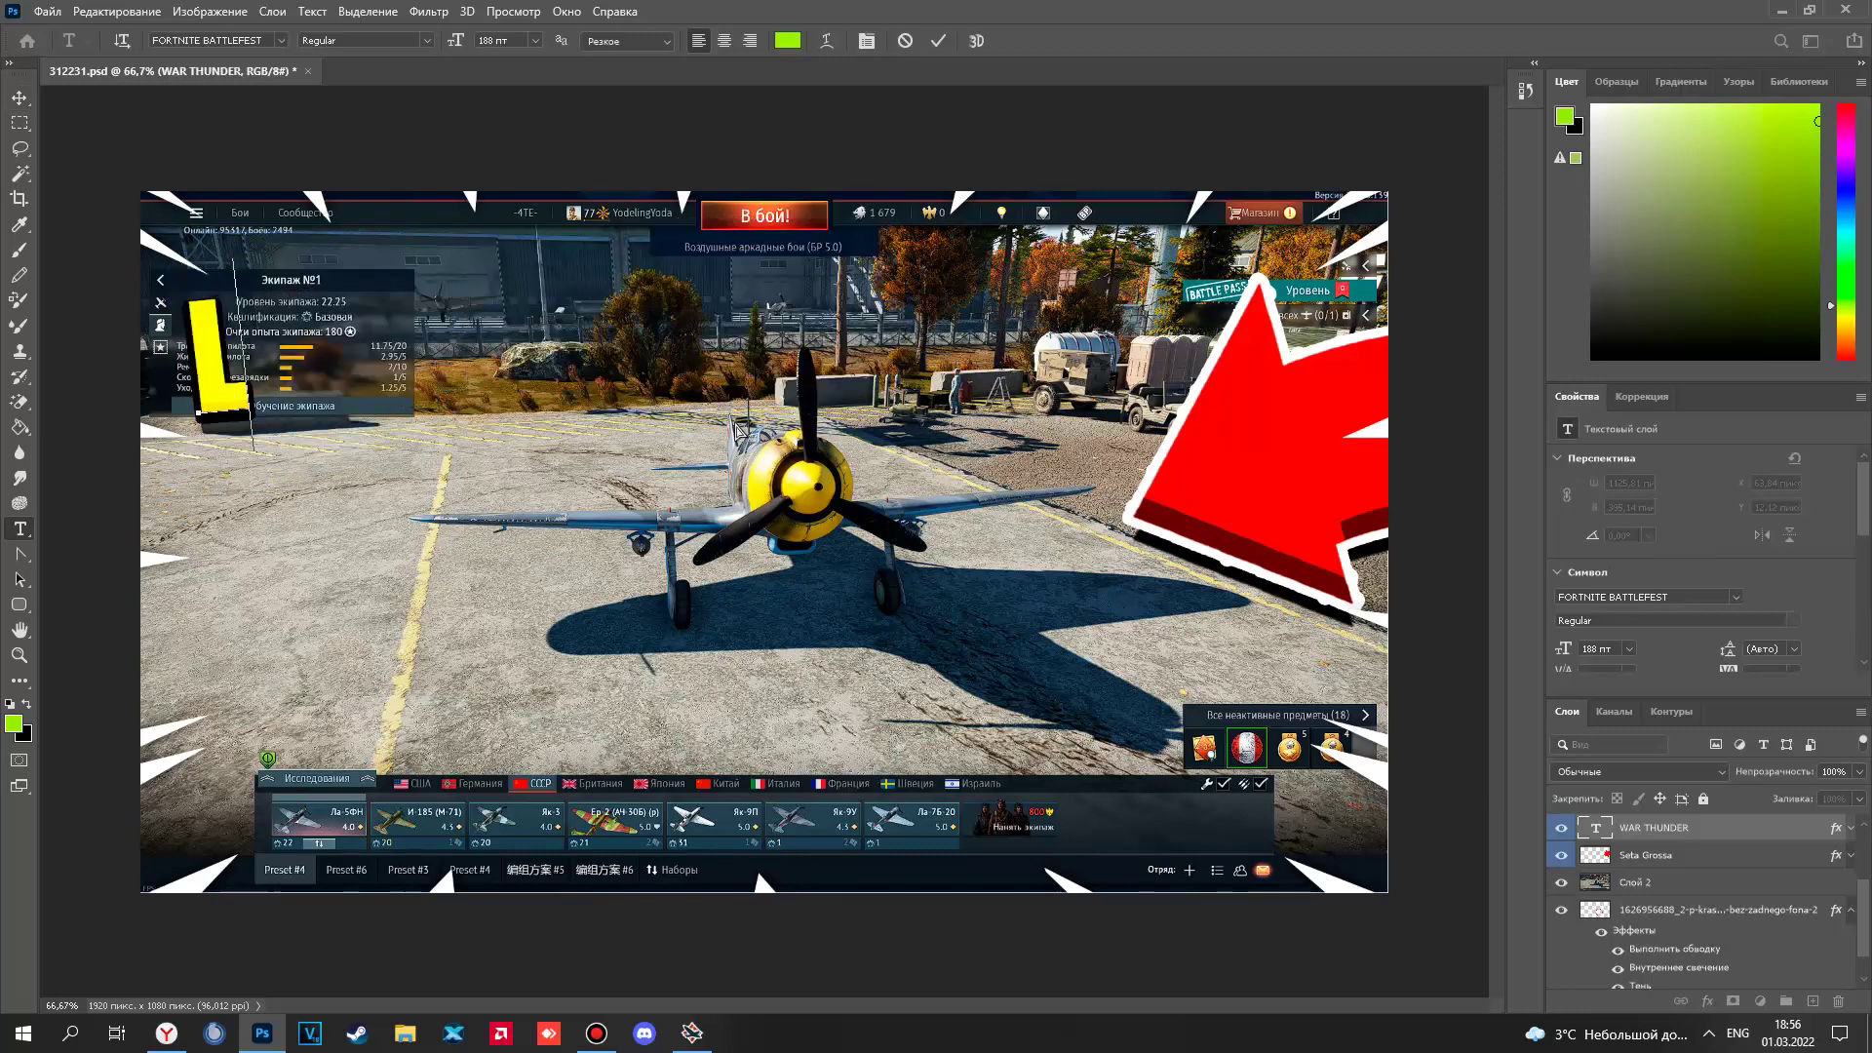
text(5F)
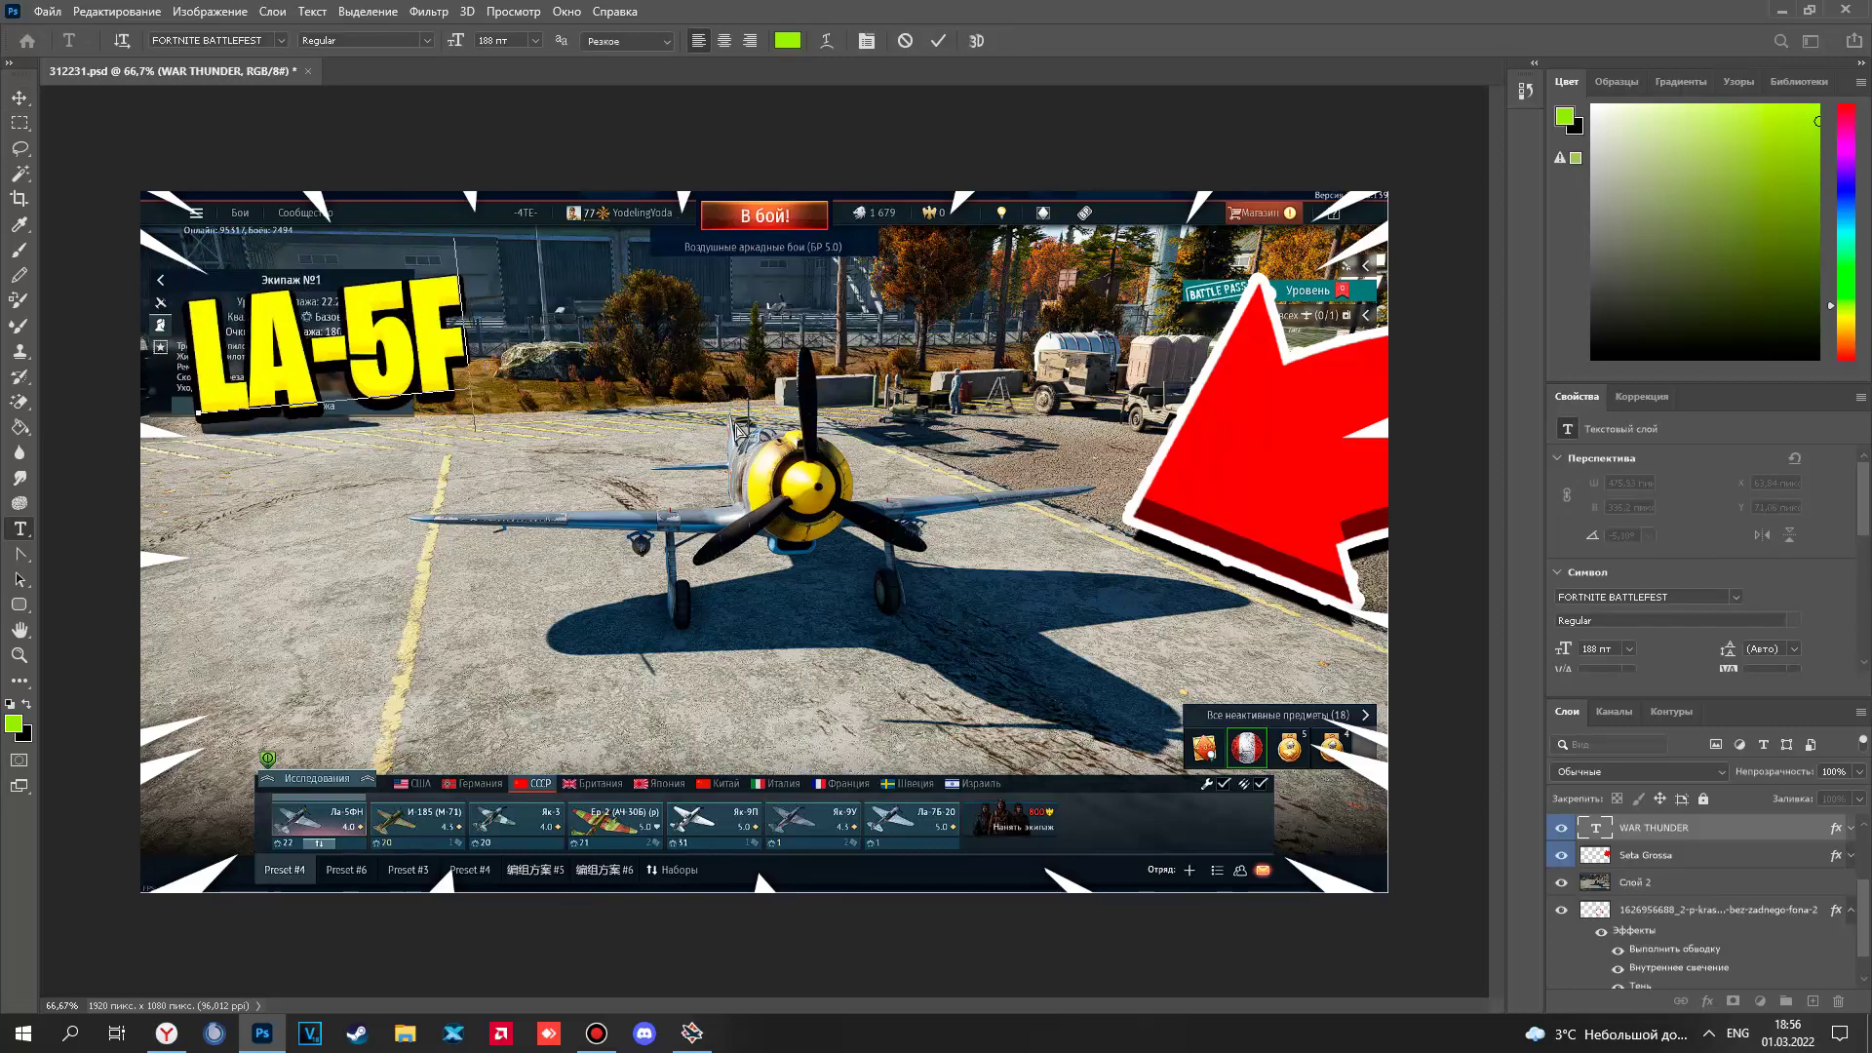
text(N)
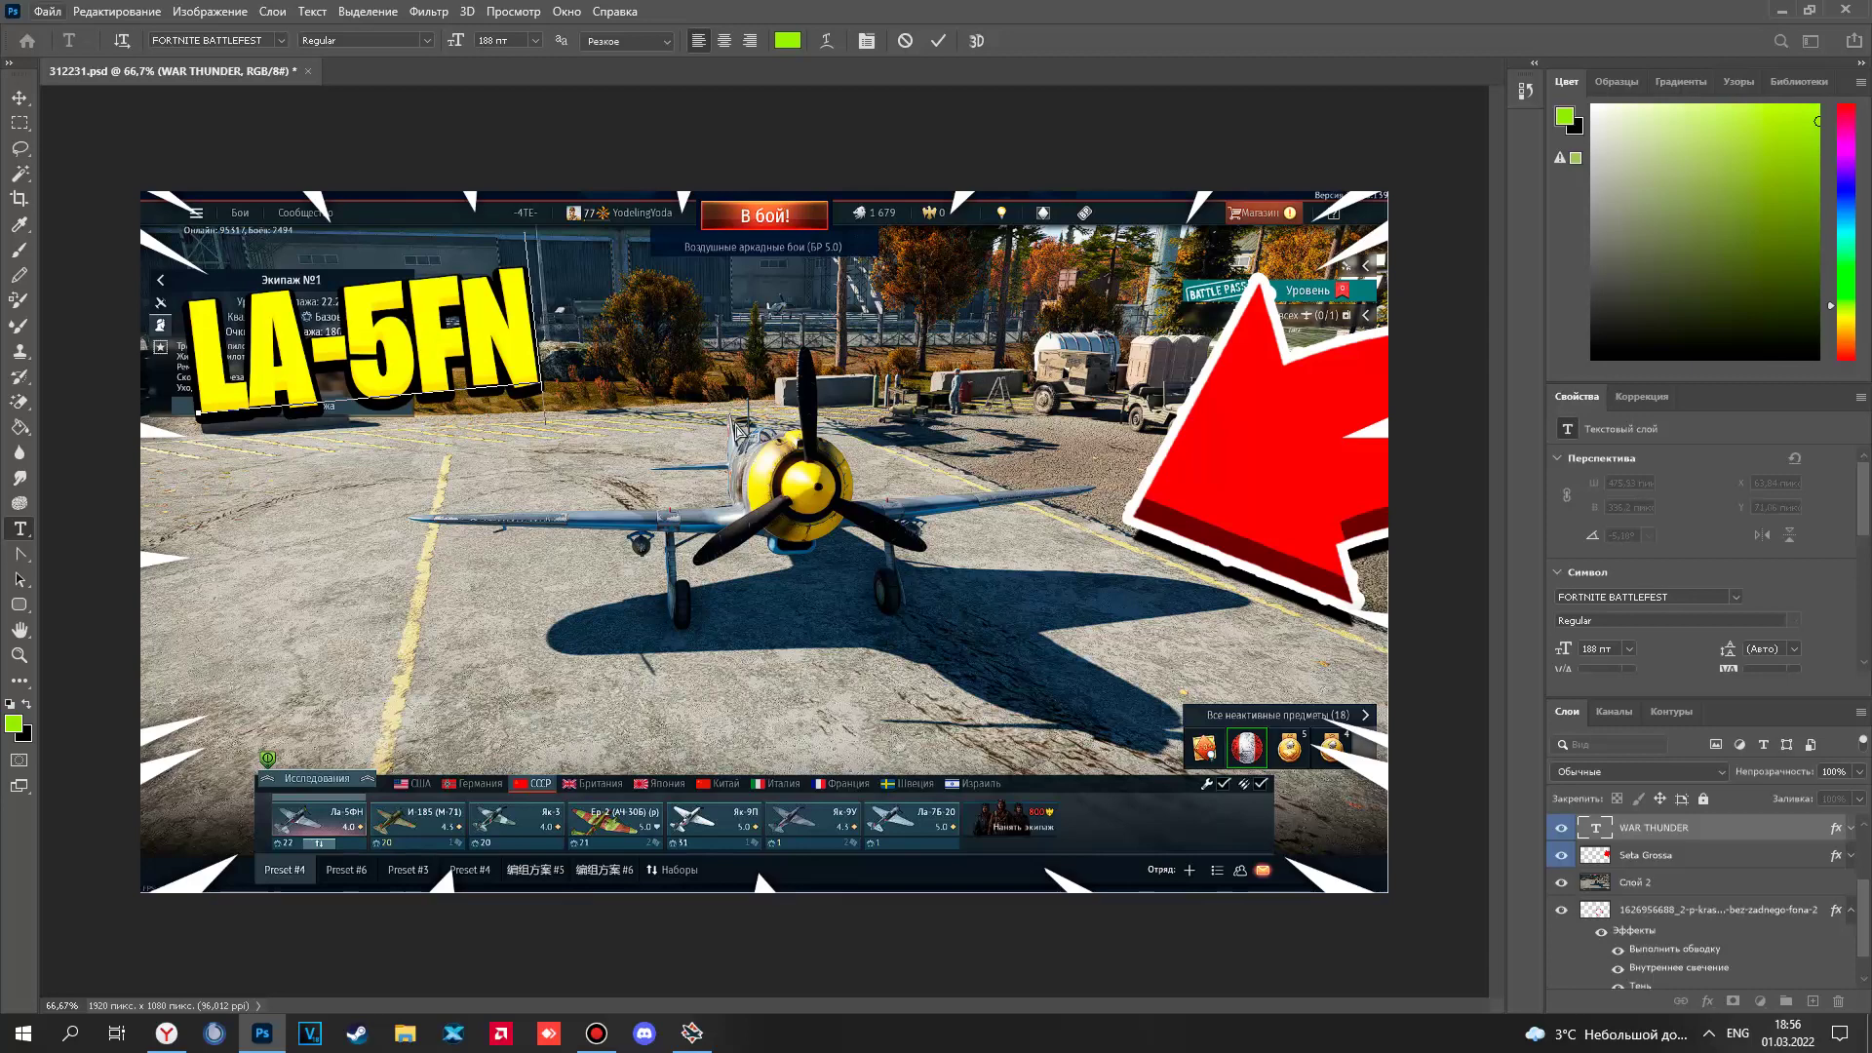
click(49, 12)
key(Escape)
click(20, 98)
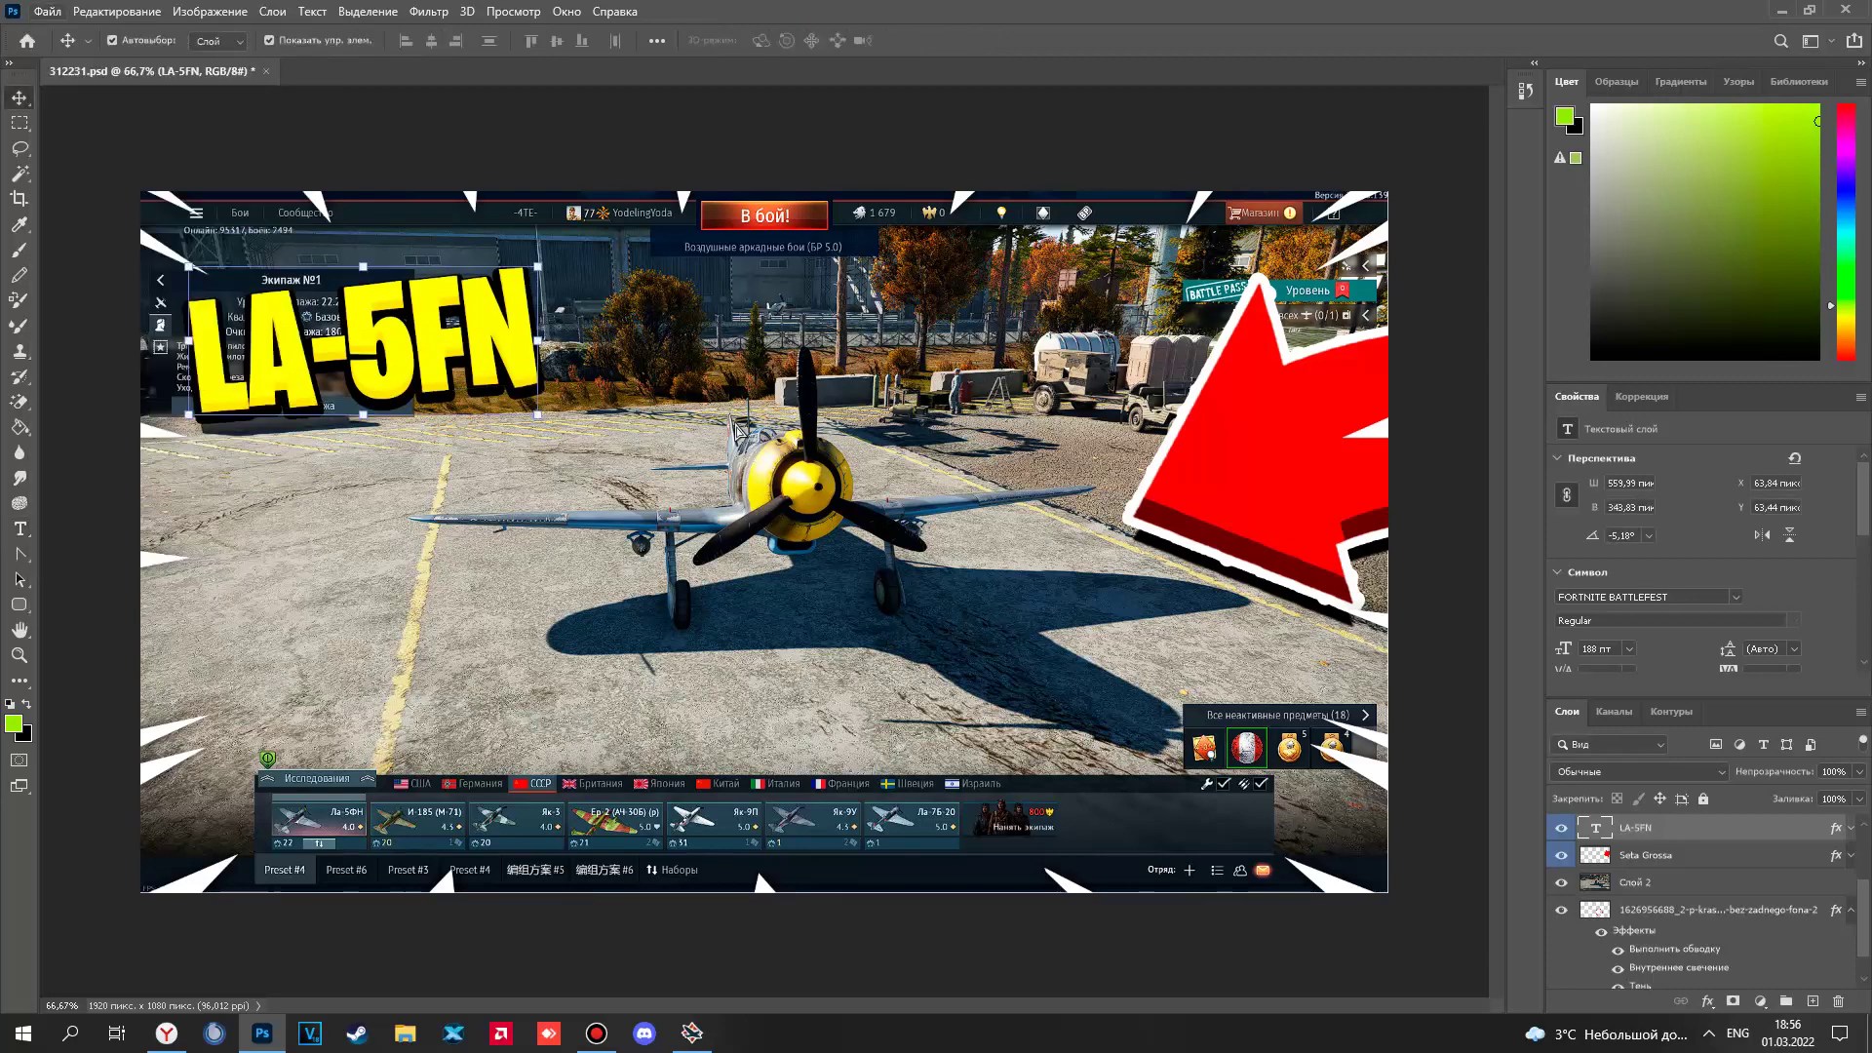
Dismiss the file menu, view 074.jpg from Desktop\картинки in File Explorer, then return to the browser.
click(48, 11)
key(Escape)
key(super+e)
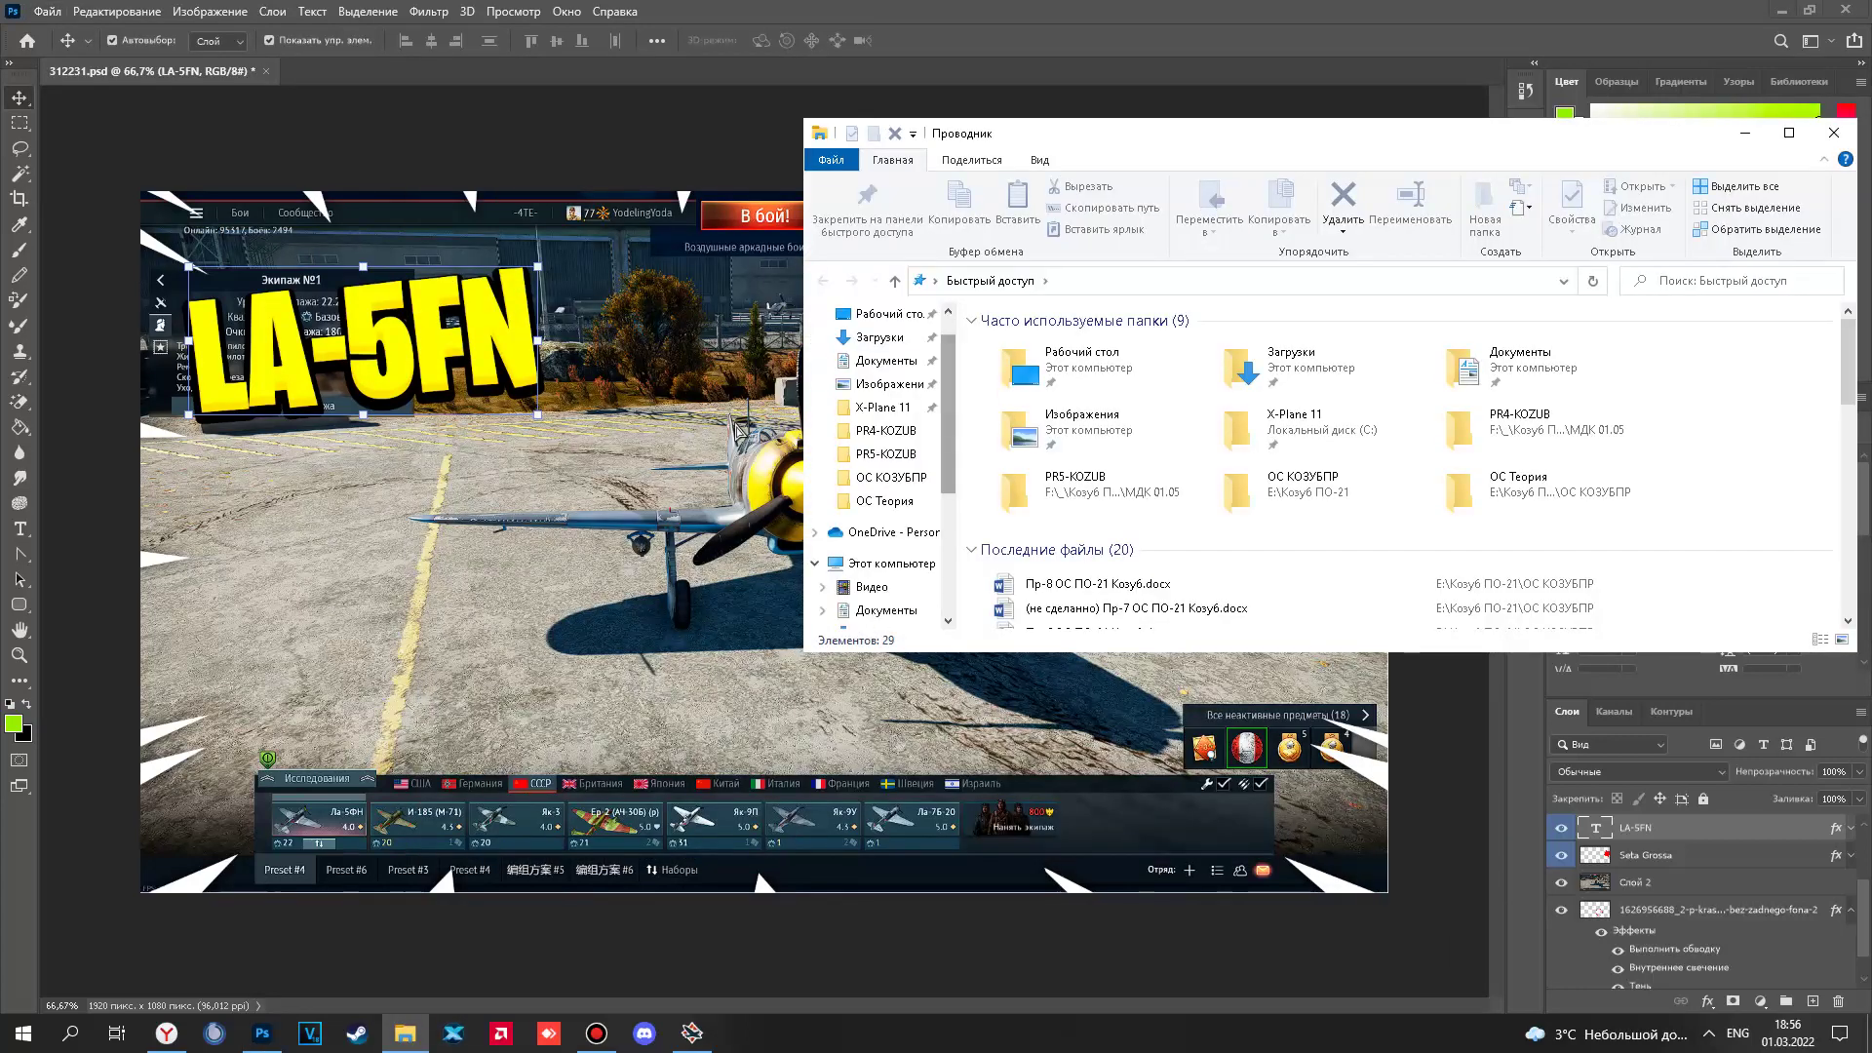
click(888, 351)
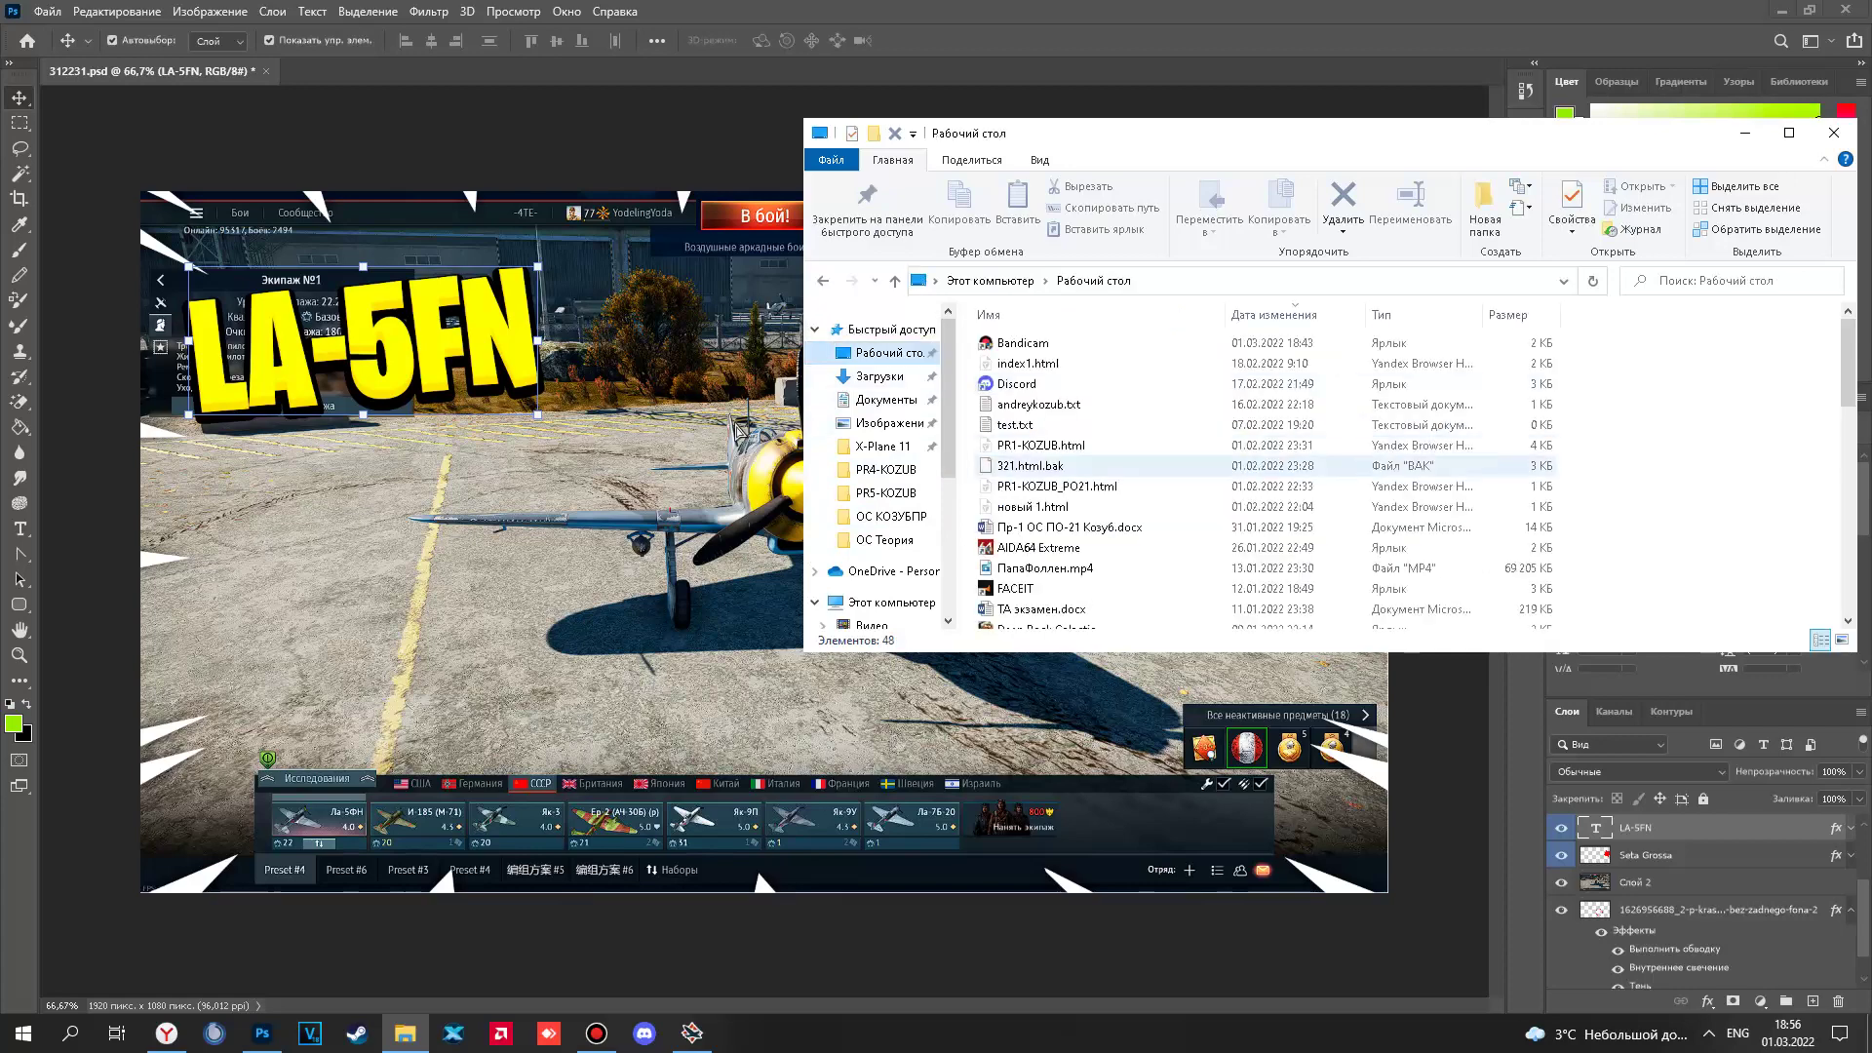
scroll(1097, 497, down, 5)
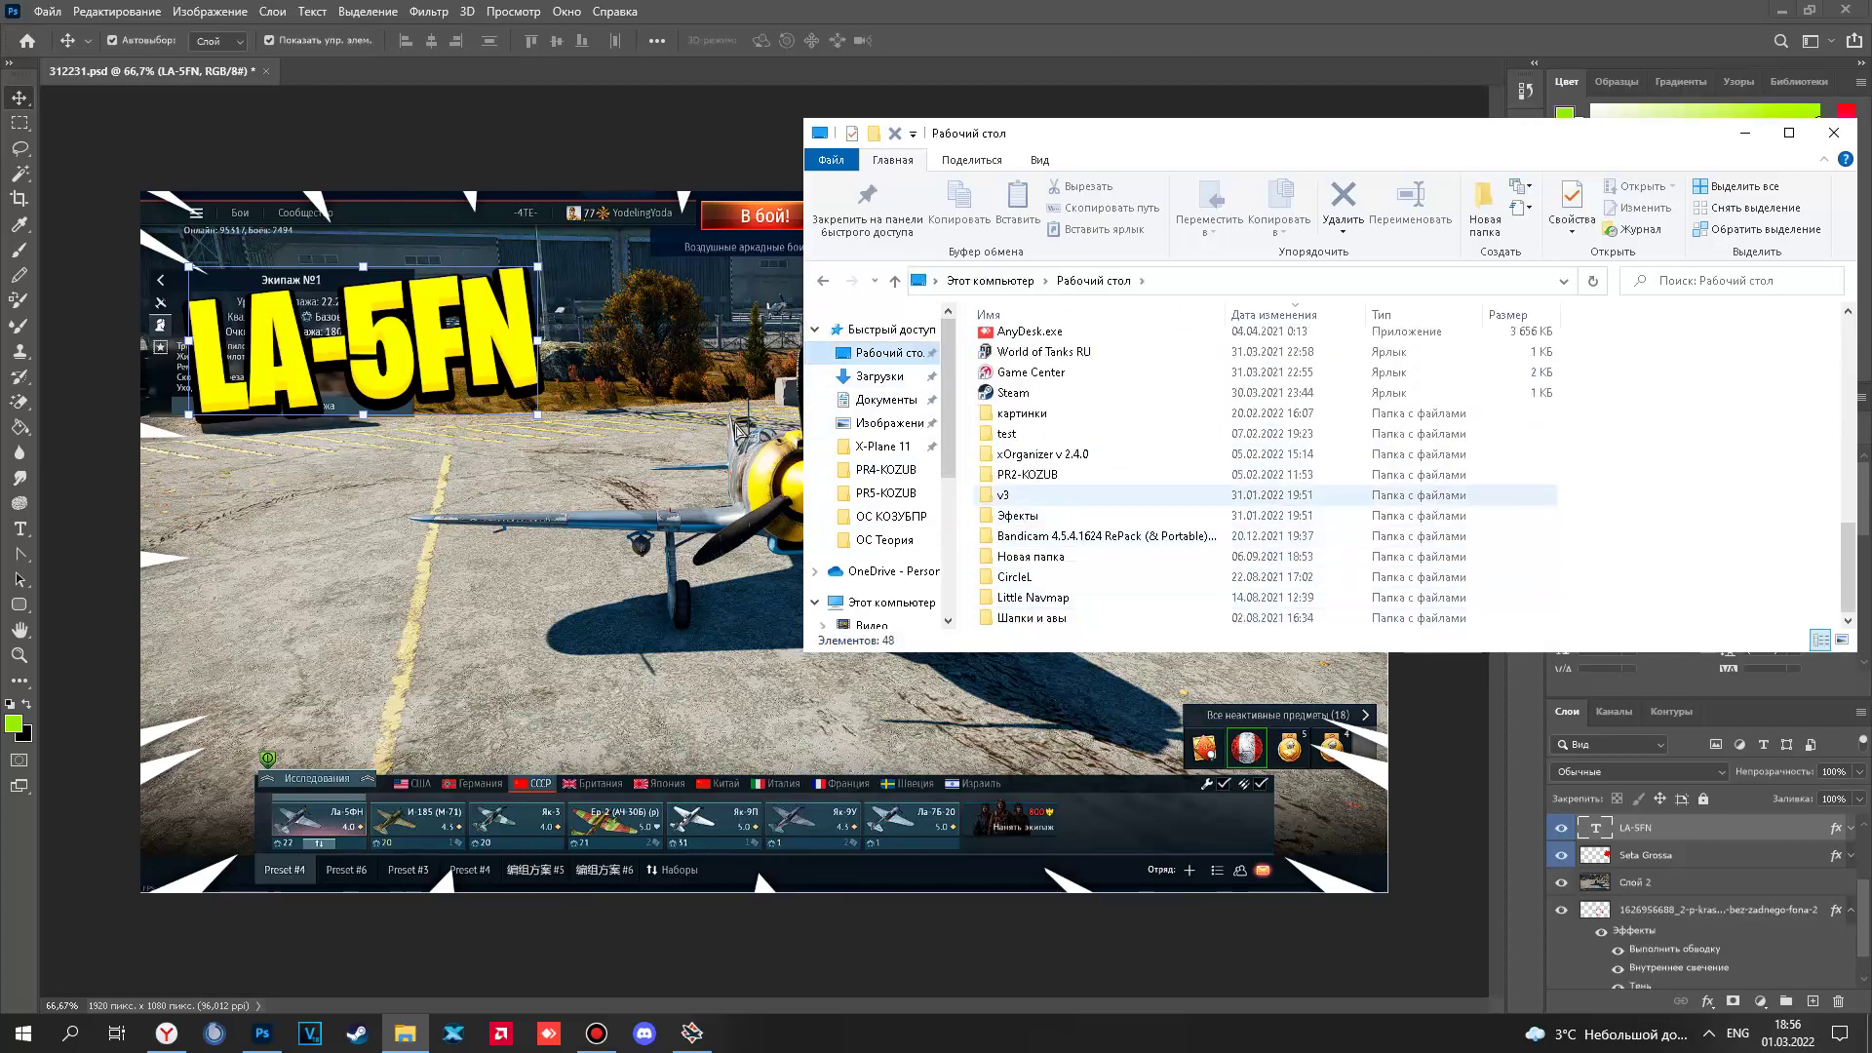
double_click(1023, 413)
scroll(1405, 468, down, 8)
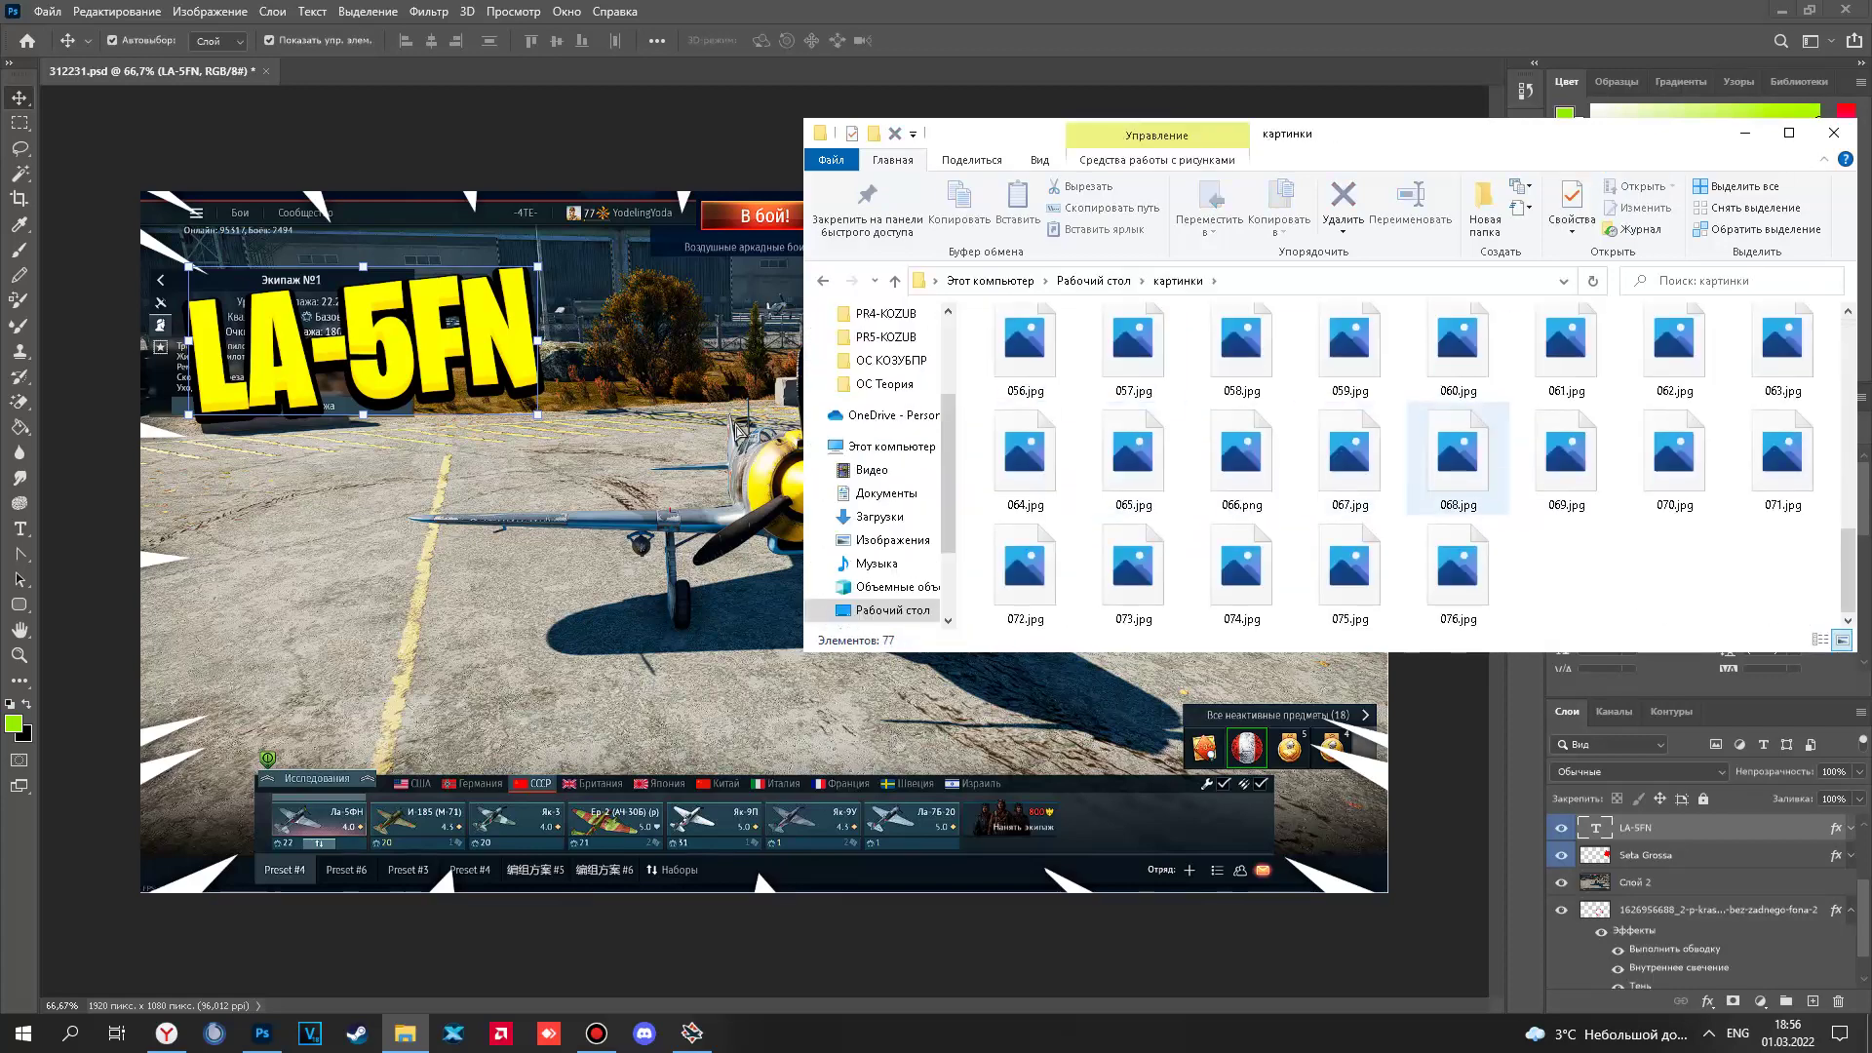
click(1242, 574)
double_click(1241, 574)
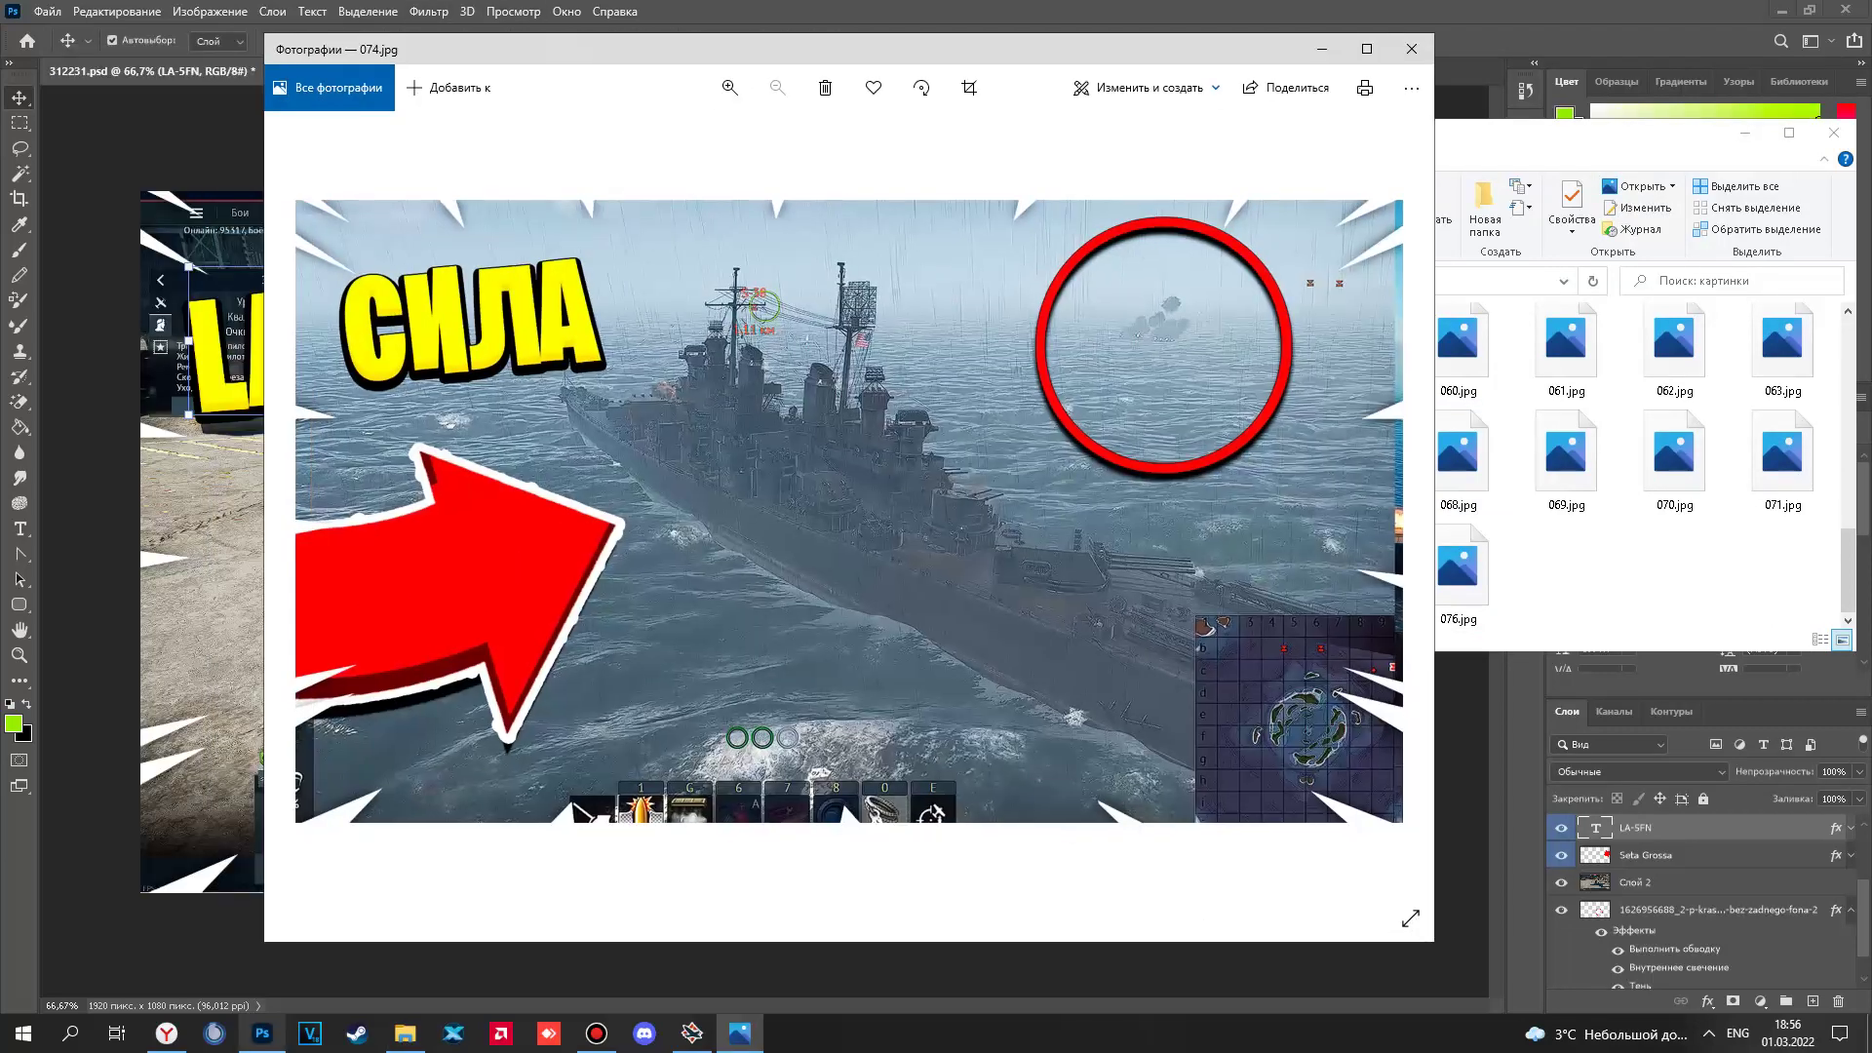
click(214, 1033)
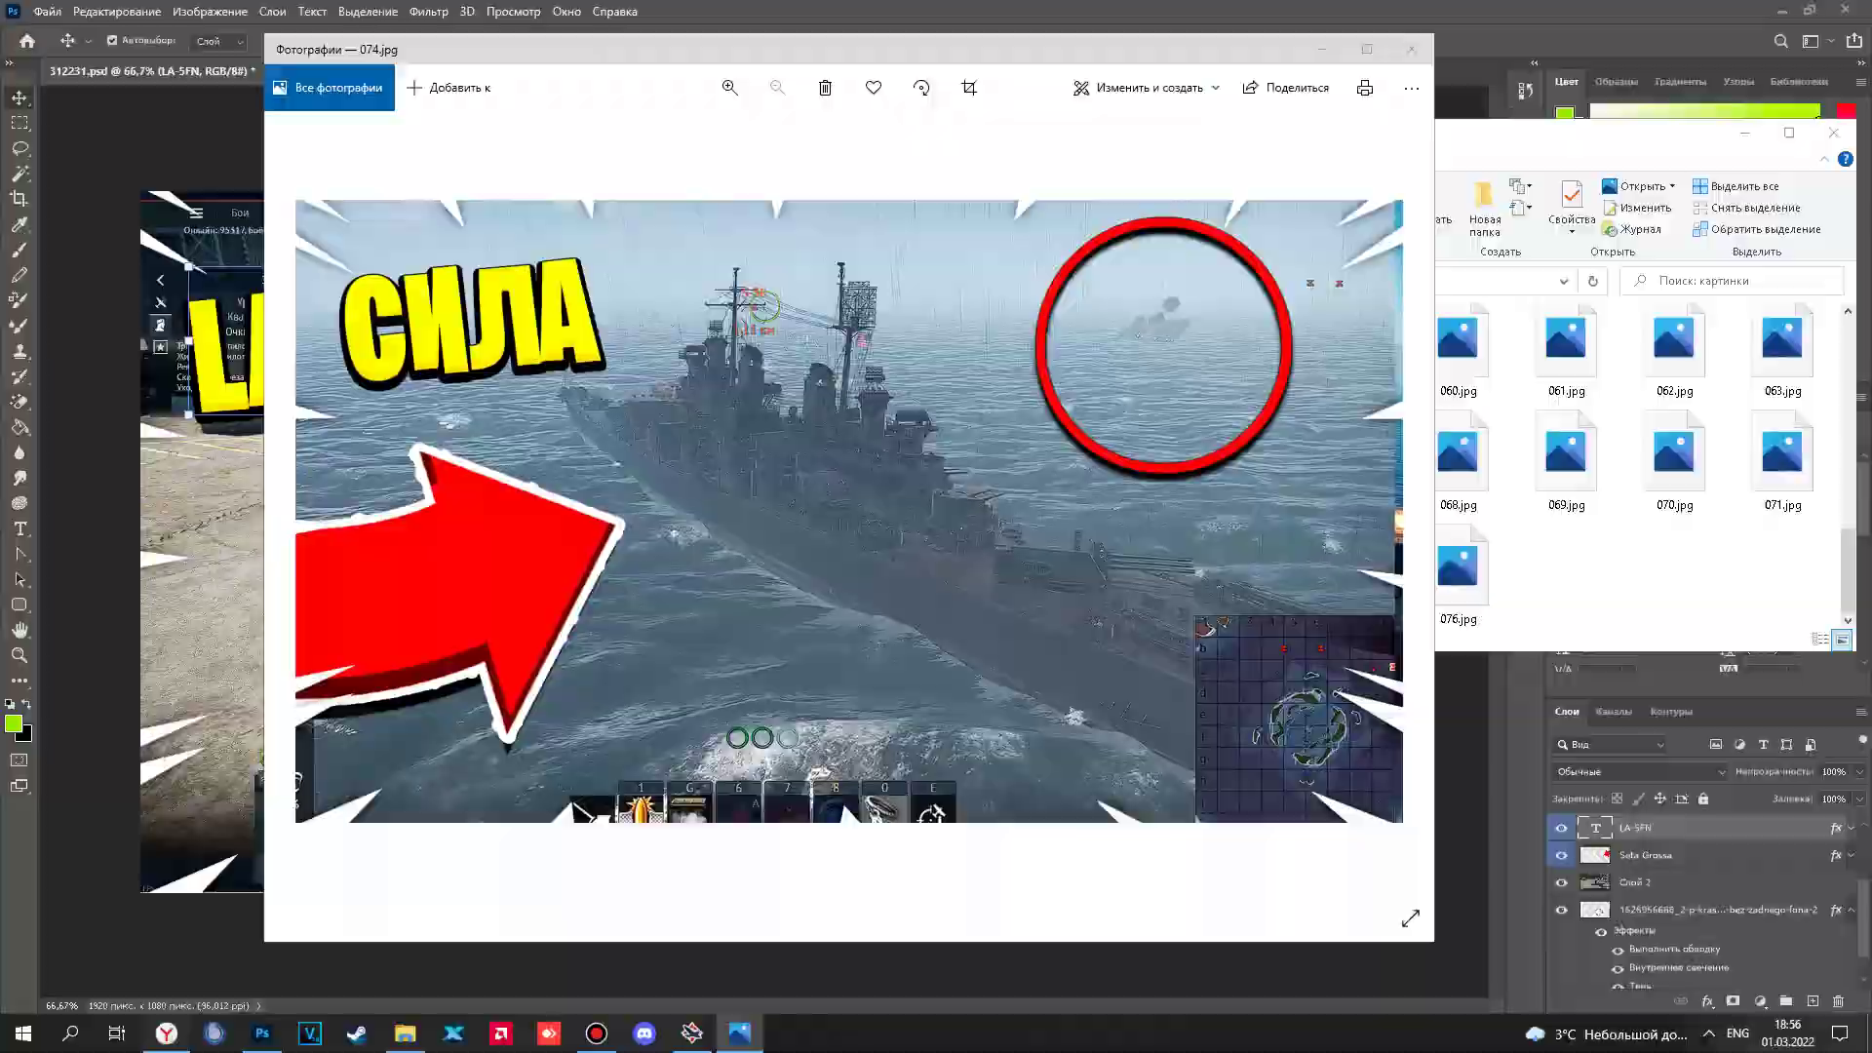
Leave the #9 video details for the Контент на канале list and hide the screen recorder.
click(284, 19)
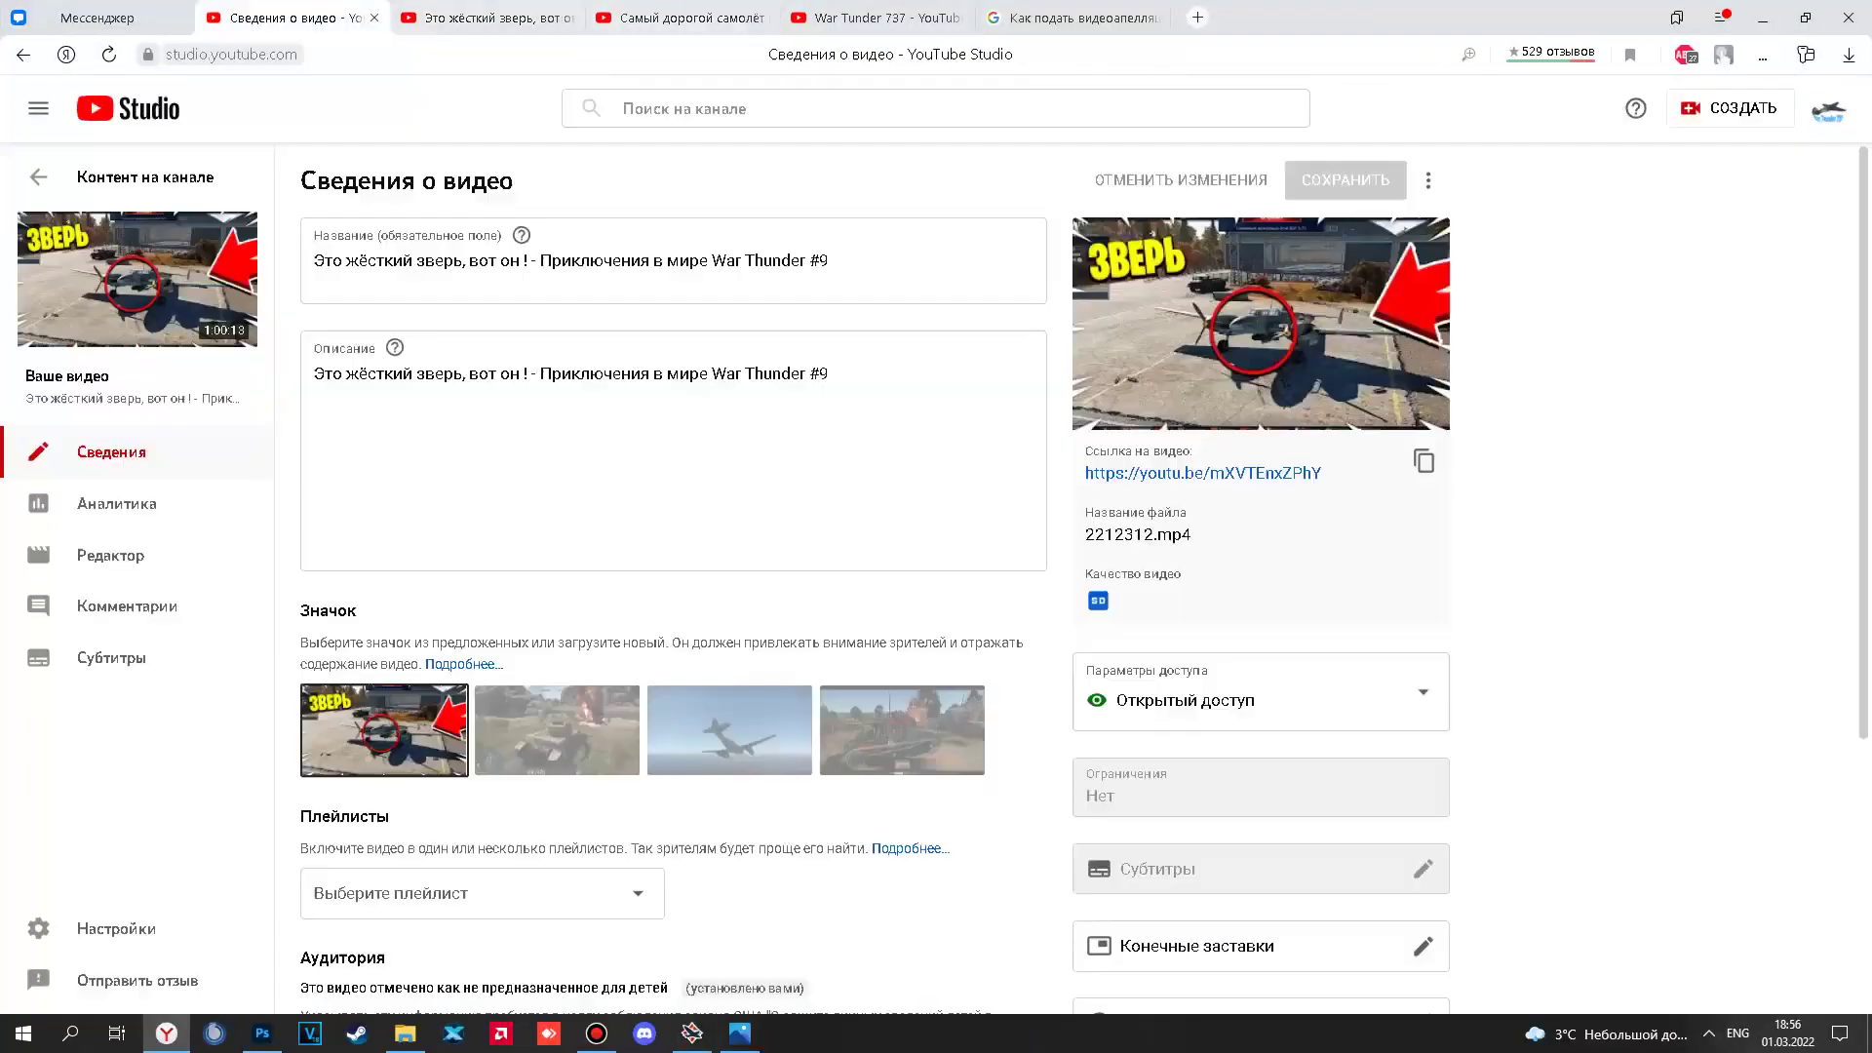
click(102, 178)
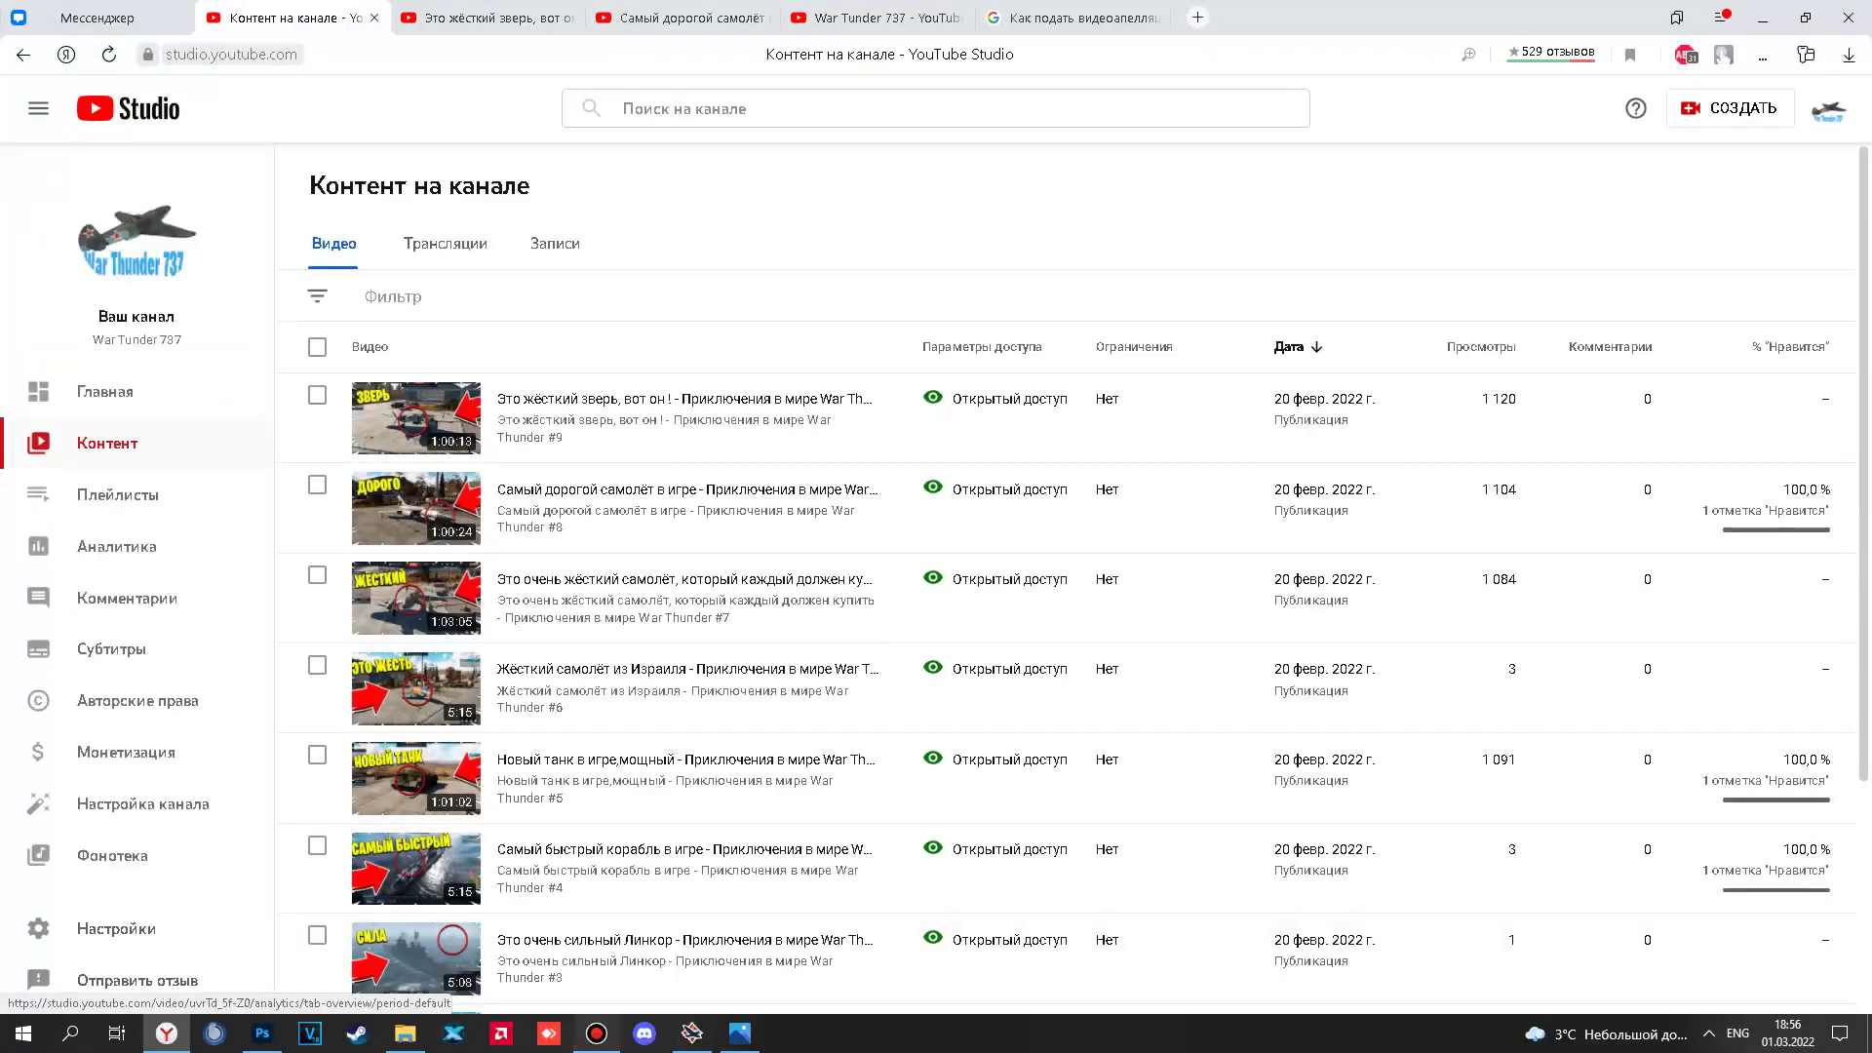
click(595, 1033)
click(595, 1034)
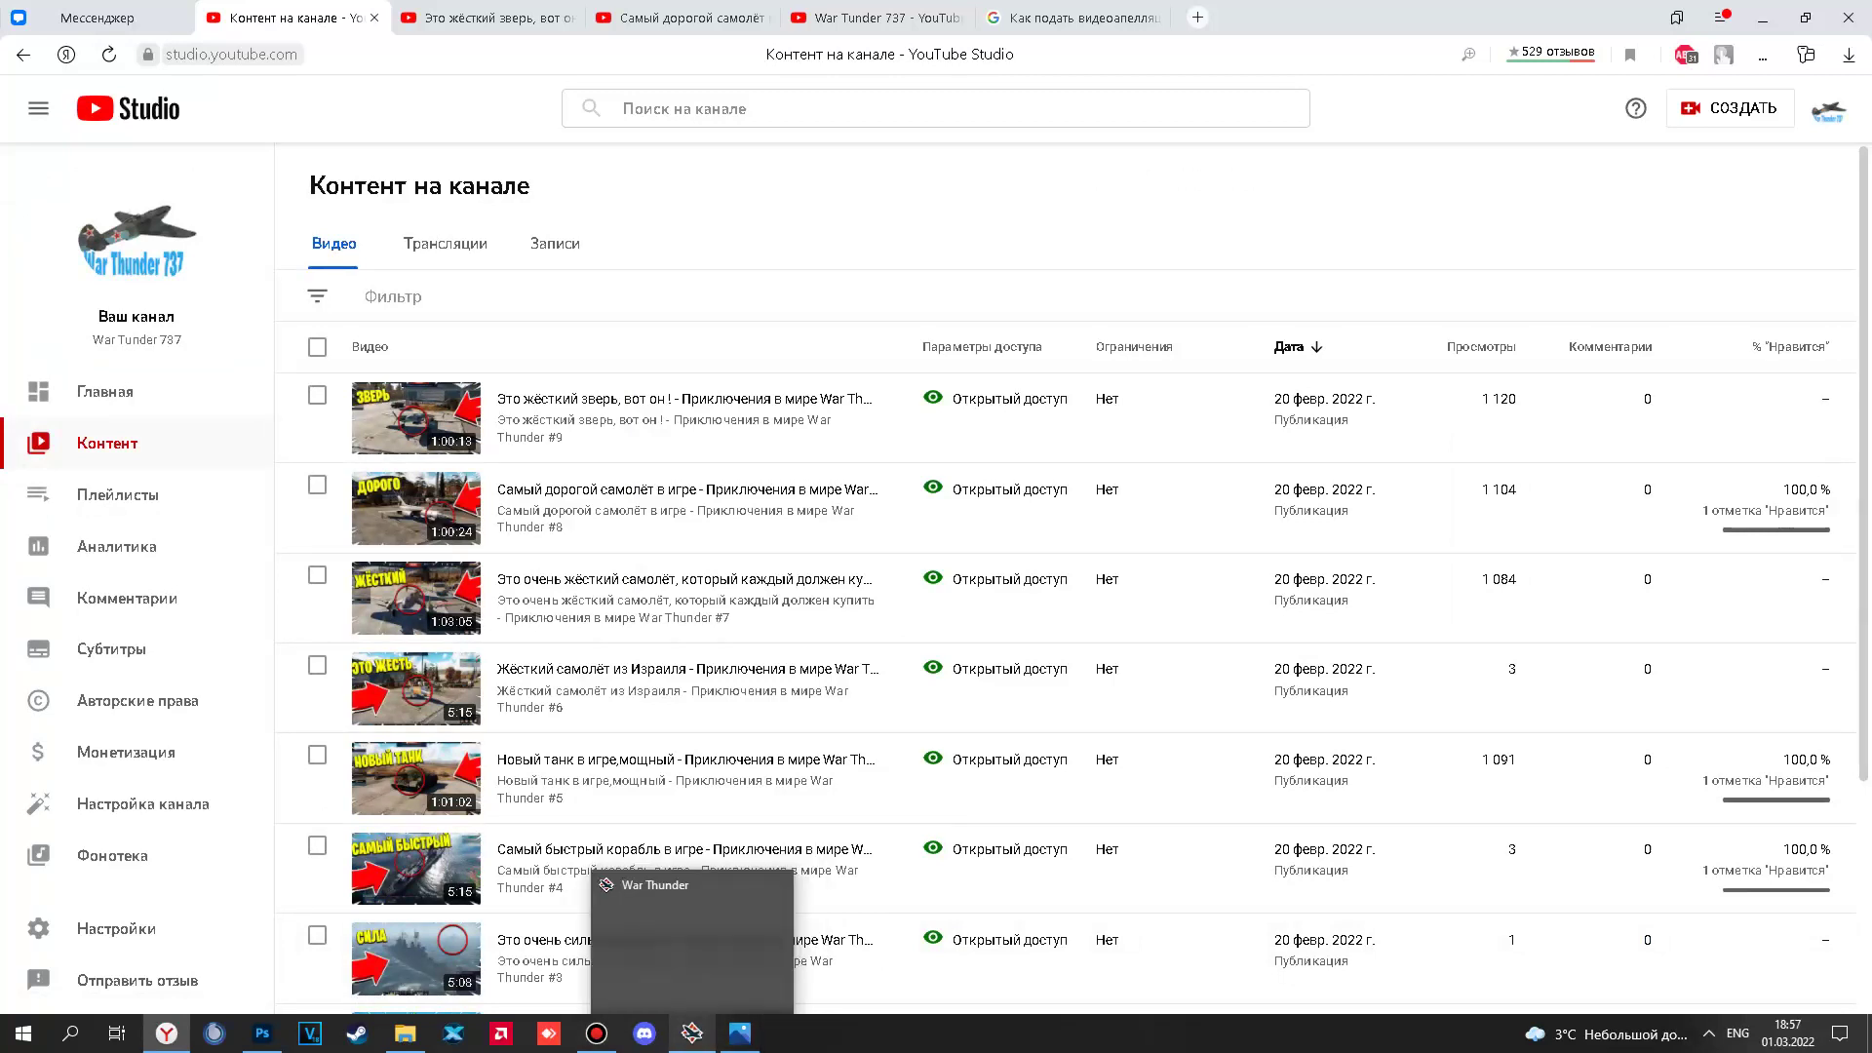
key(F7)
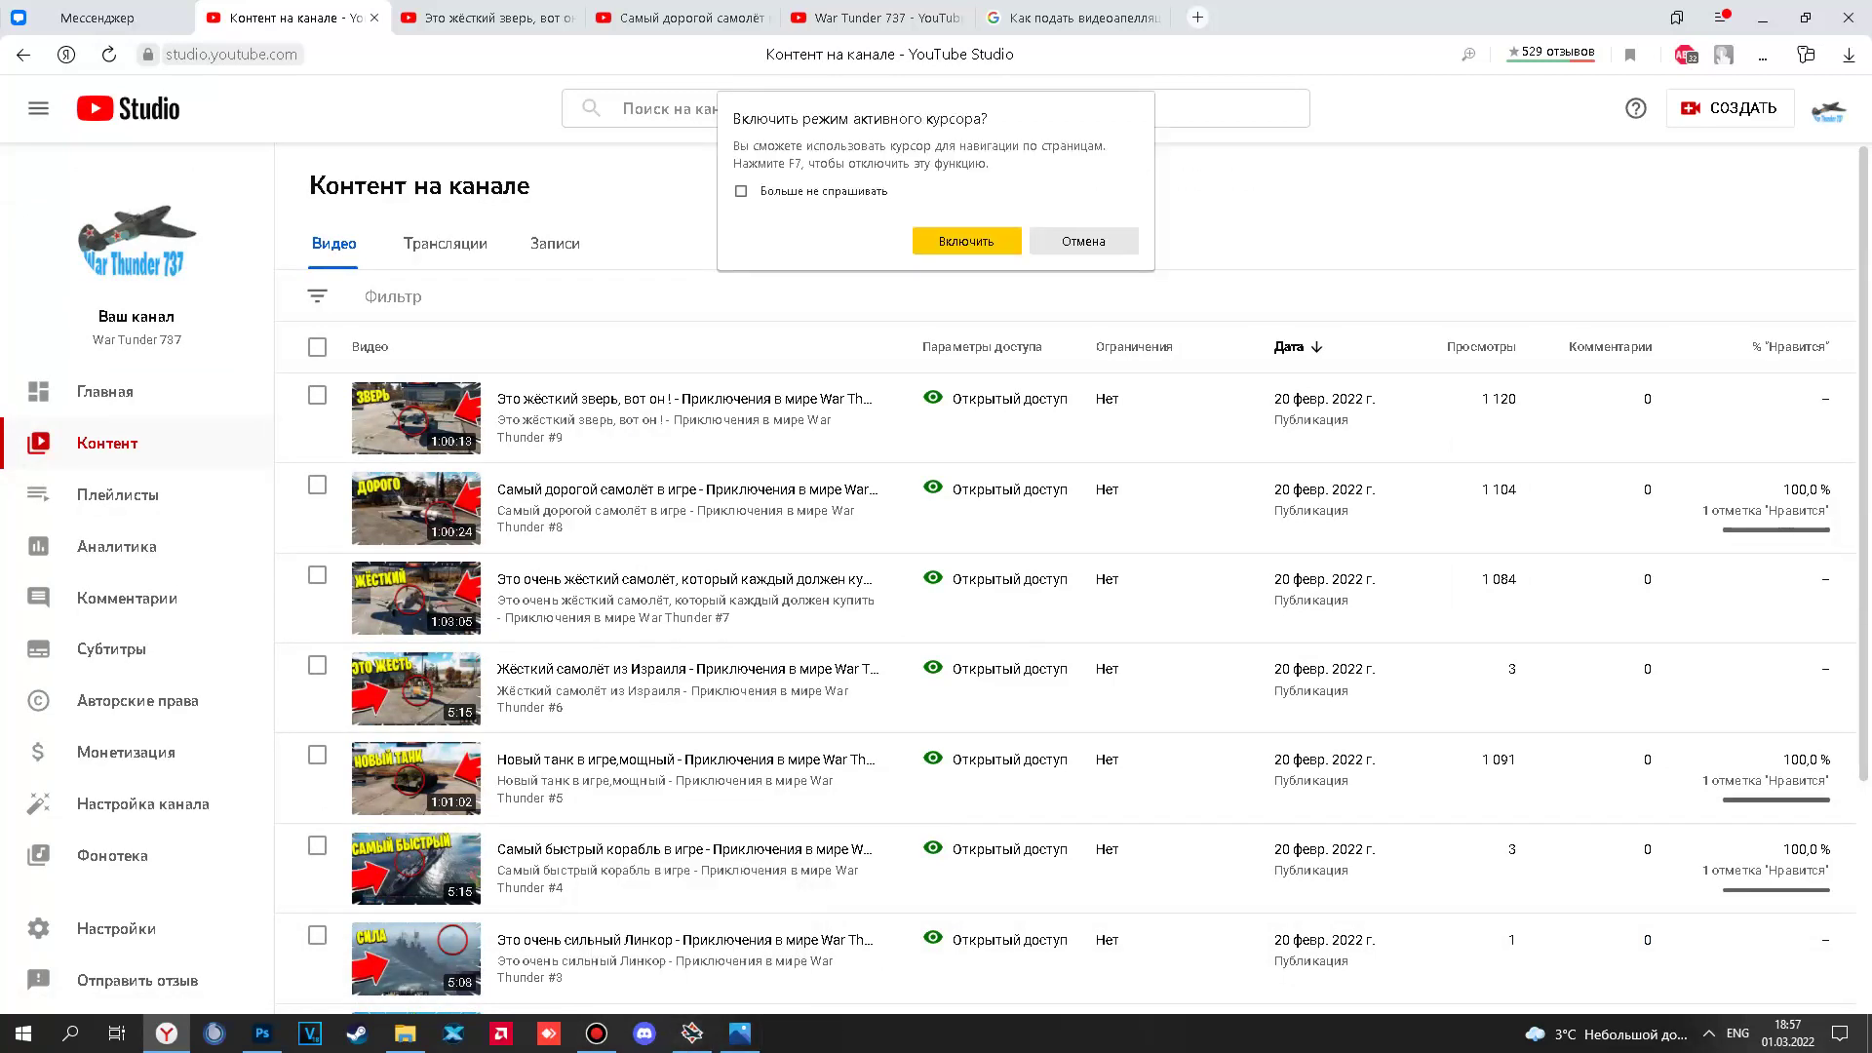